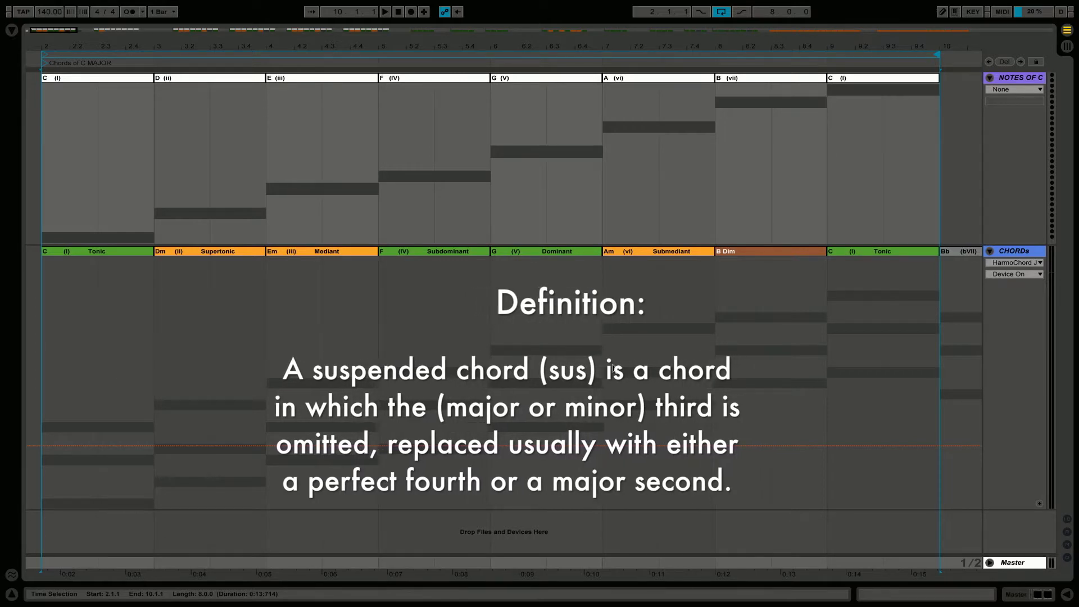
# Step: Drag the B Dim clip out past bar 11, clearing bar 8 for the Bb (bVII) chord
pyautogui.click(43, 379)
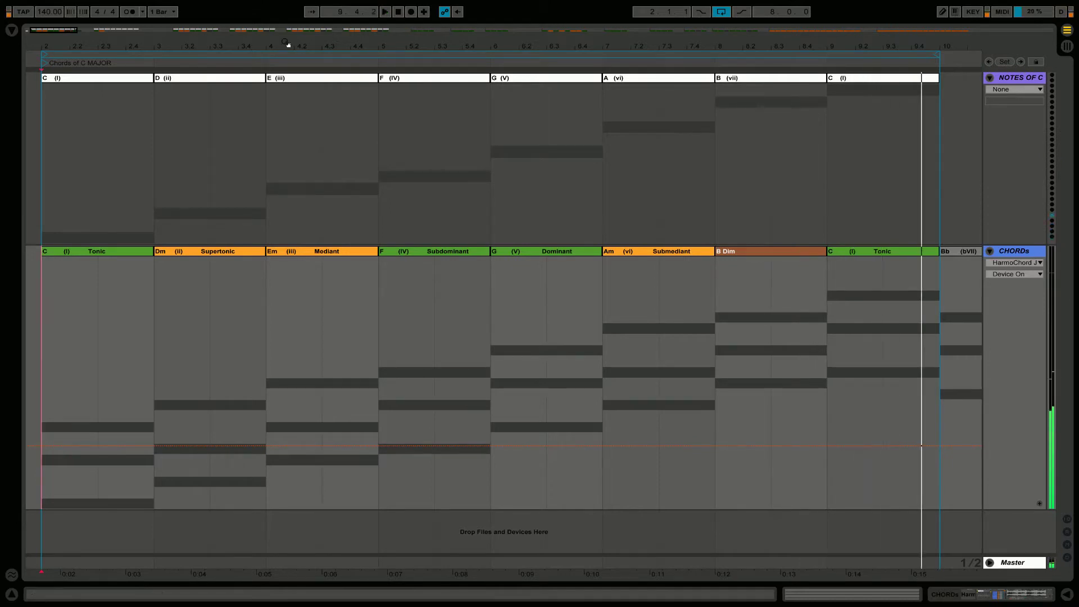
pyautogui.moveTo(285, 42); pyautogui.dragTo(286, 15)
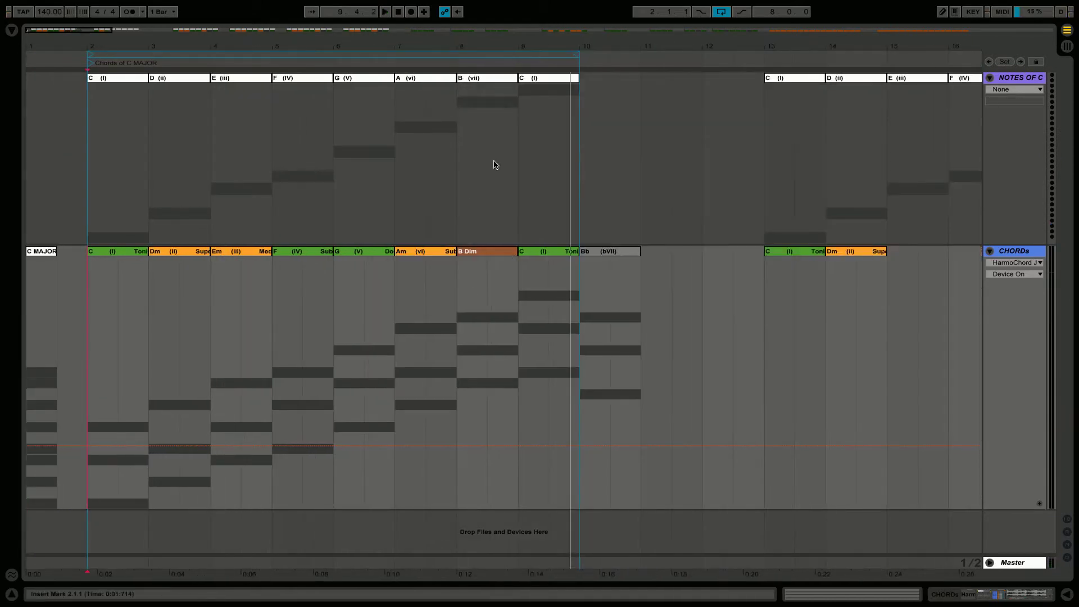
pyautogui.click(472, 255)
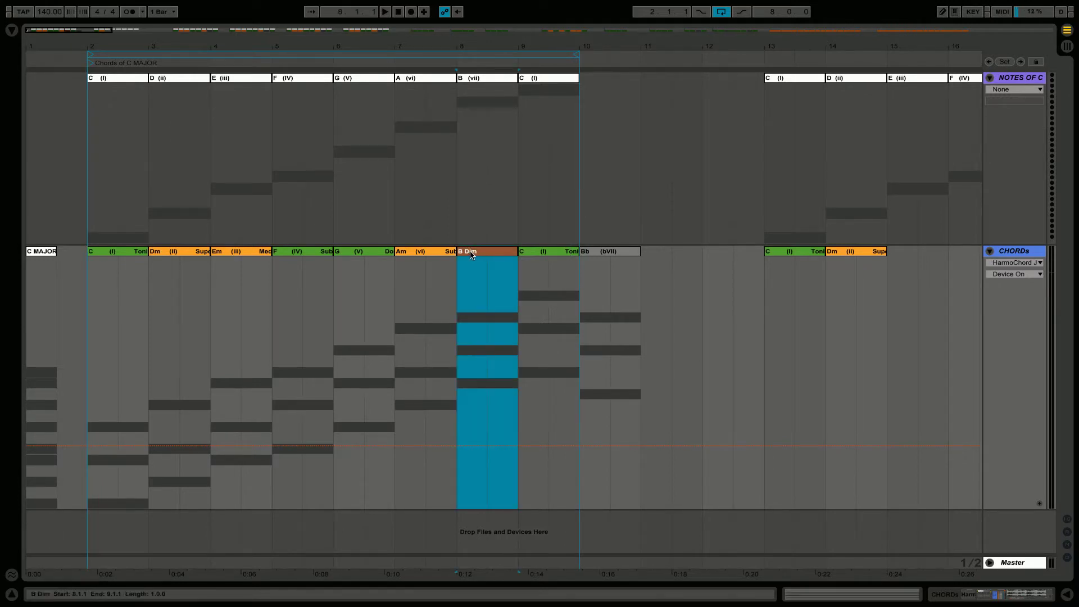
pyautogui.moveTo(472, 254)
pyautogui.mouseDown()
pyautogui.moveTo(672, 256)
pyautogui.moveTo(677, 265)
pyautogui.moveTo(475, 266)
pyautogui.moveTo(474, 253)
pyautogui.mouseUp()
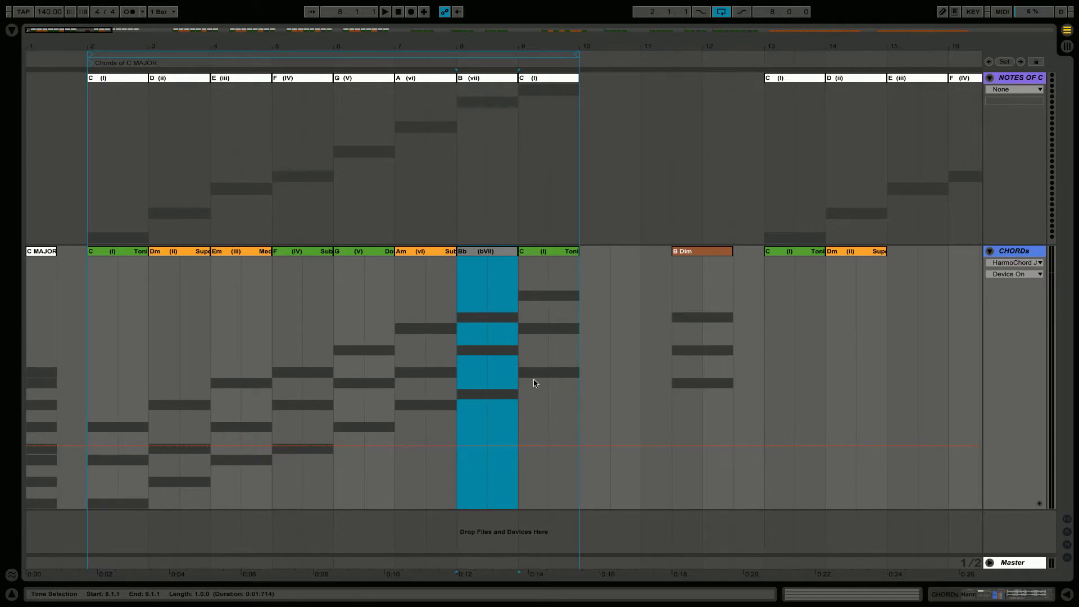
pyautogui.moveTo(90, 47); pyautogui.dragTo(123, 61)
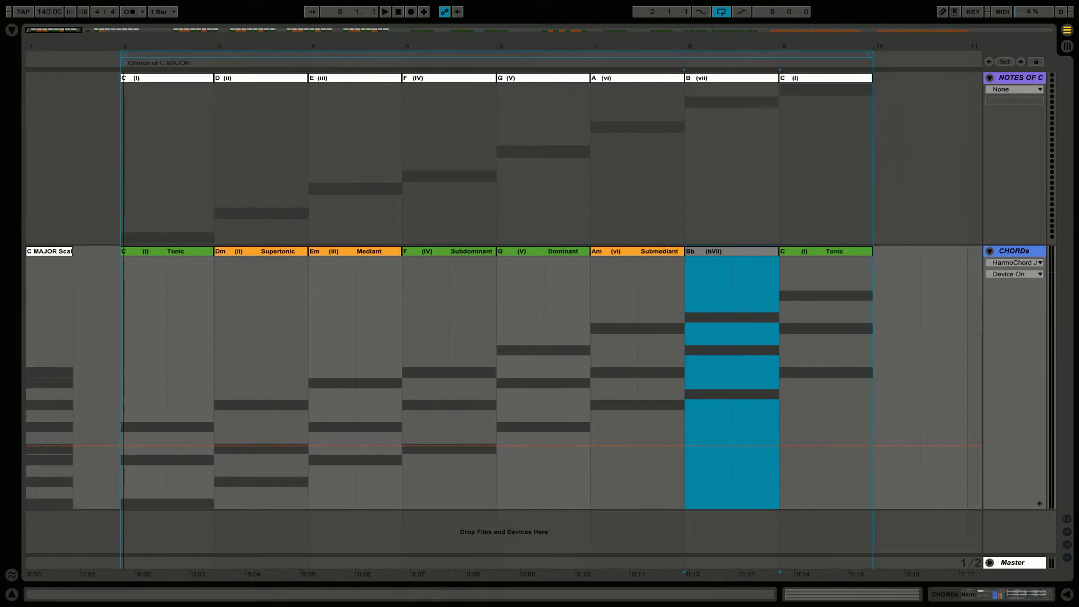
pyautogui.press('-')
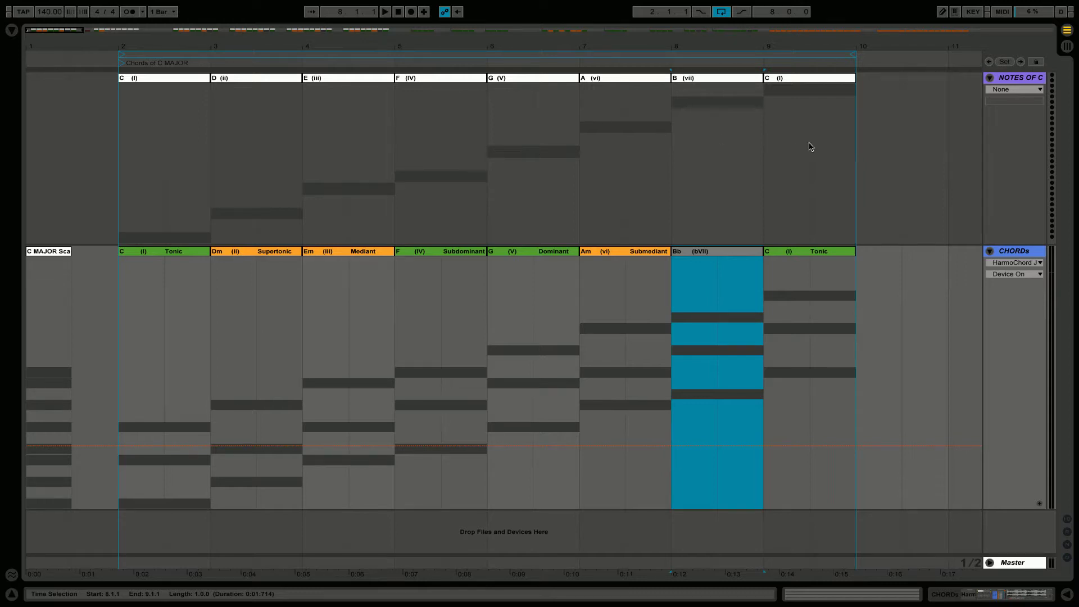
pyautogui.moveTo(410, 49); pyautogui.dragTo(409, 28)
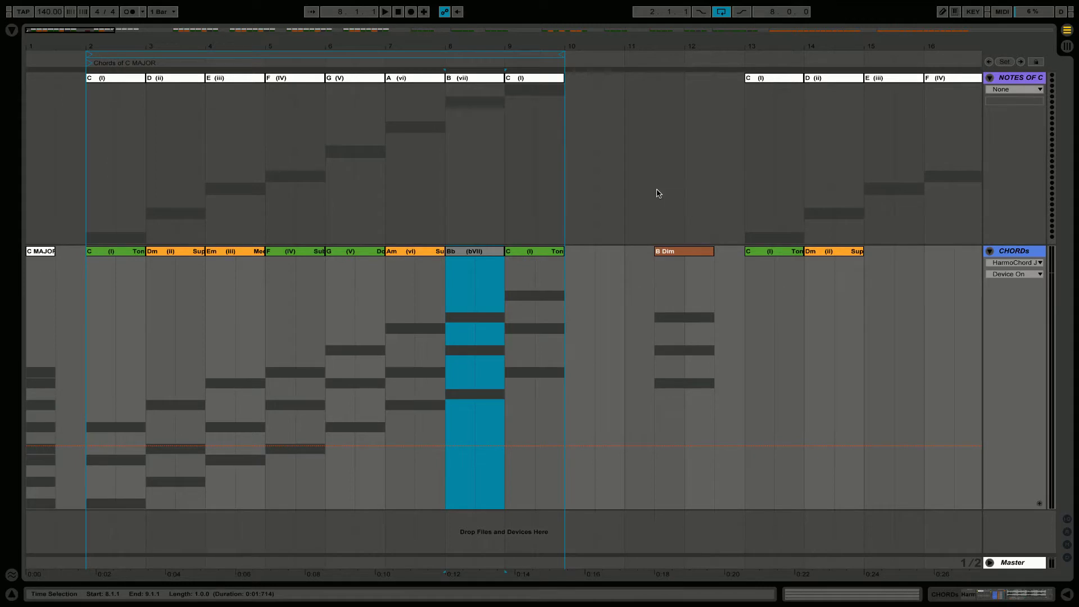
# Step: Delete the stray B Dim clip from the chords track
pyautogui.click(680, 252)
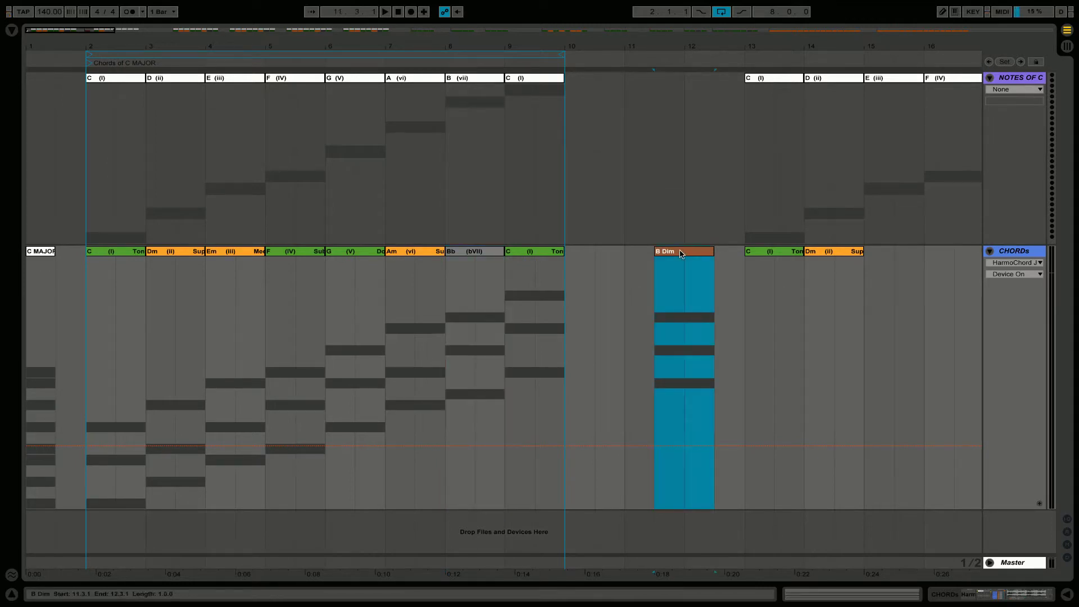
pyautogui.press('Delete')
pyautogui.moveTo(777, 47); pyautogui.dragTo(594, 37)
# Step: Loop the bar of the C (I) clip at bar 13
pyautogui.click(589, 257)
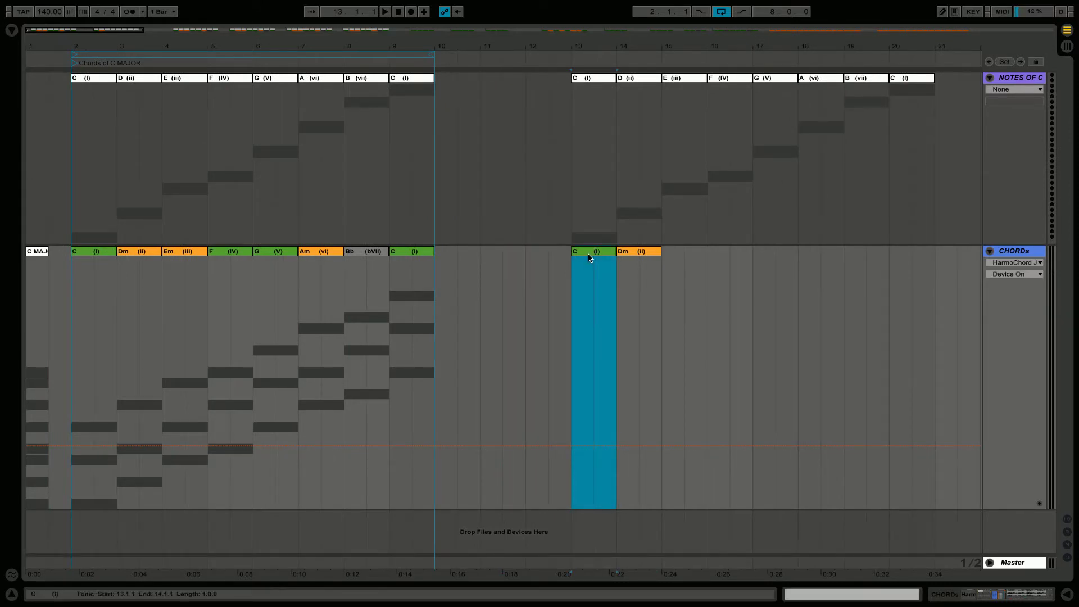
pyautogui.hotkey('ctrl', 'l')
pyautogui.moveTo(673, 45); pyautogui.dragTo(672, 65)
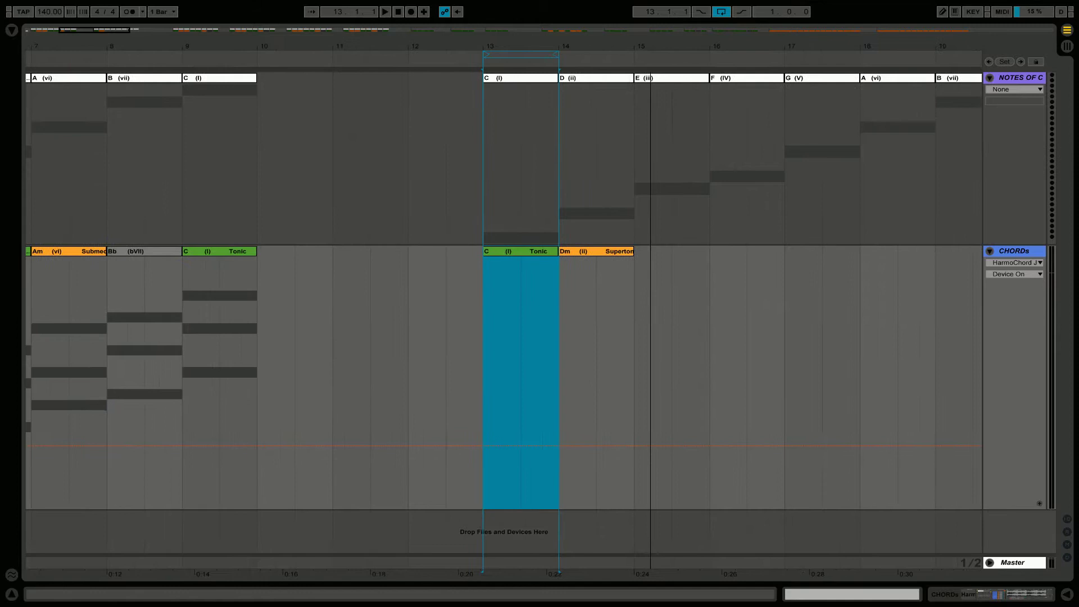
pyautogui.hscroll(5, 544, 157)
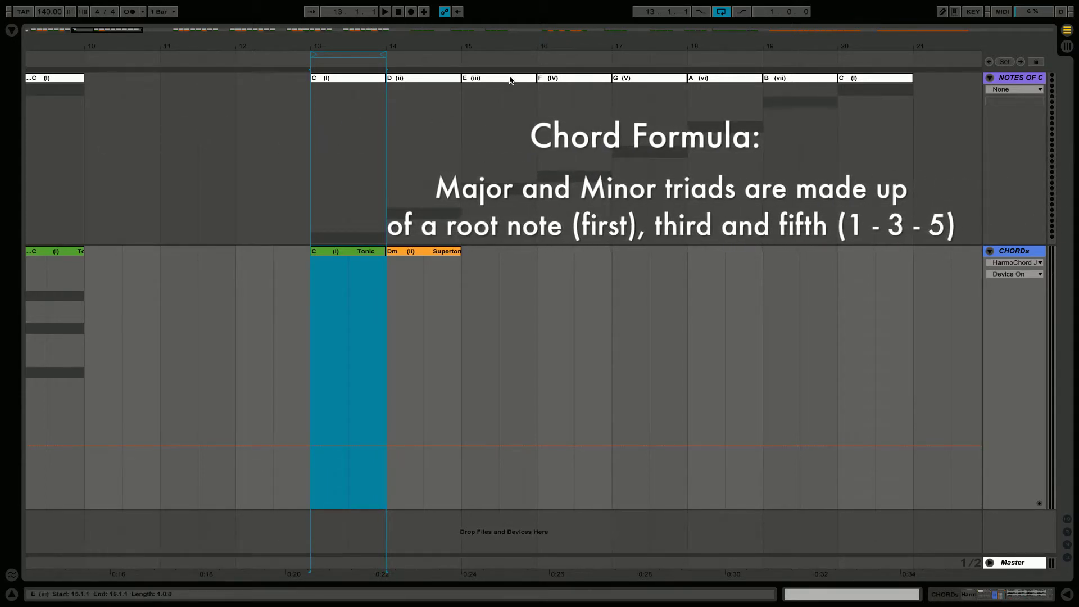
# Step: Draw a full-bar C2–E2–G2 triad in the C (I) clip and lower its velocity to 66
pyautogui.doubleClick(354, 252)
pyautogui.click(355, 520)
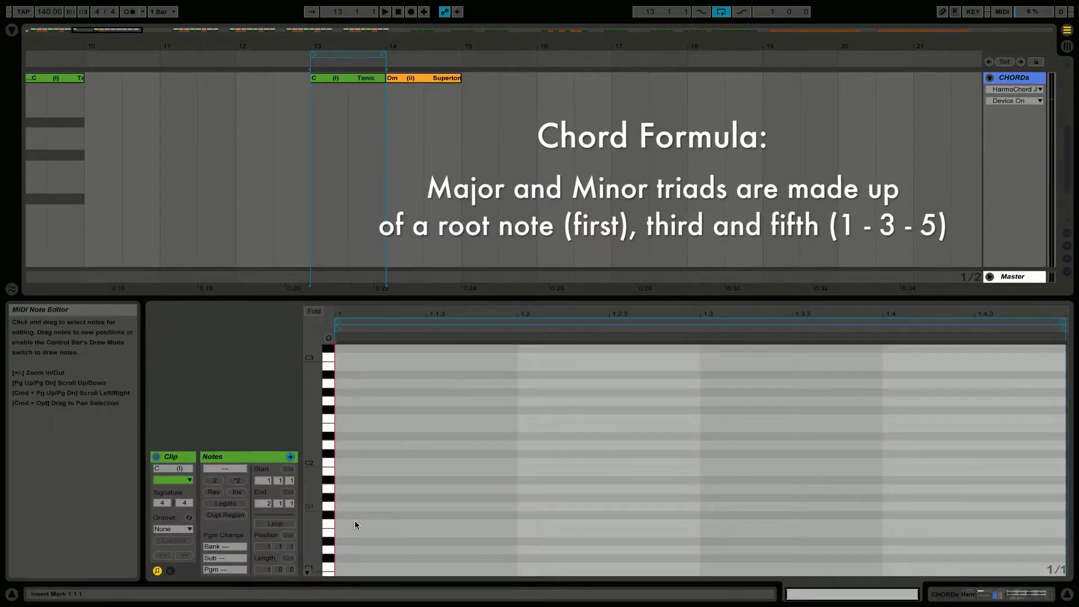
pyautogui.doubleClick(348, 464)
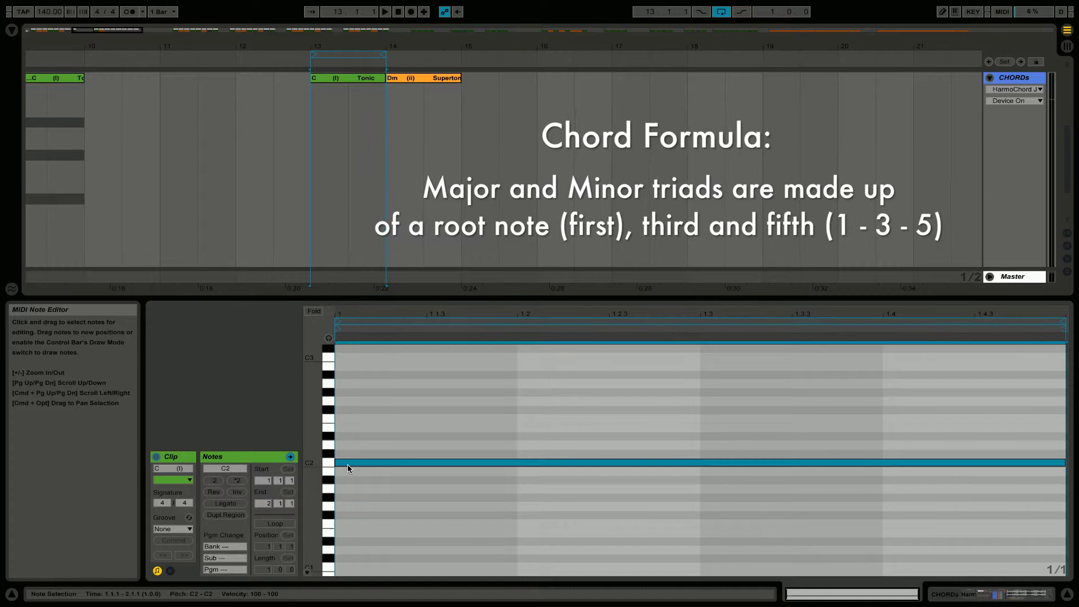
pyautogui.doubleClick(356, 425)
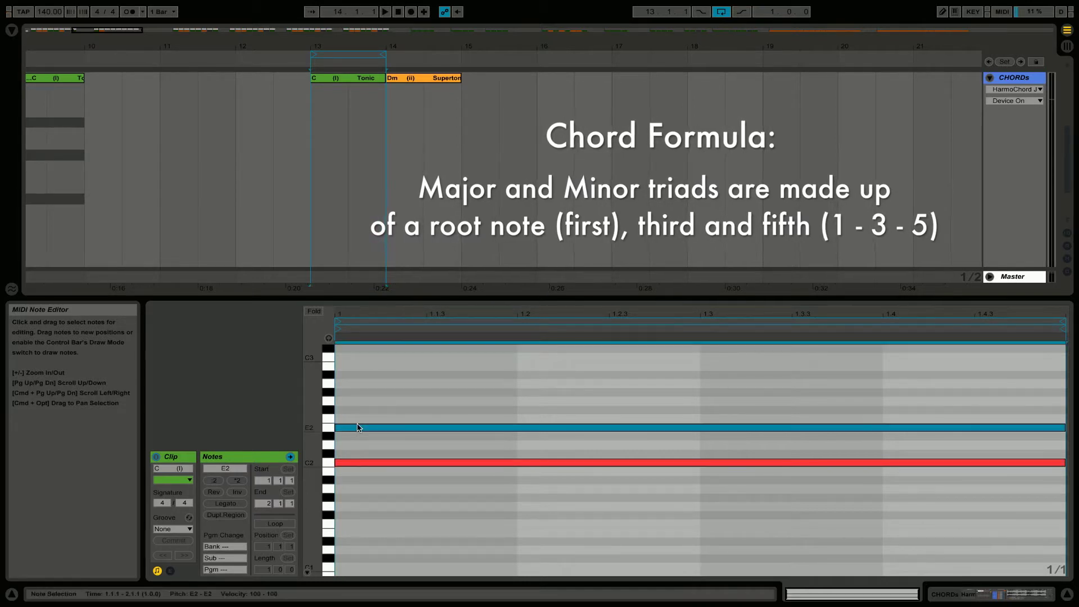
pyautogui.doubleClick(353, 399)
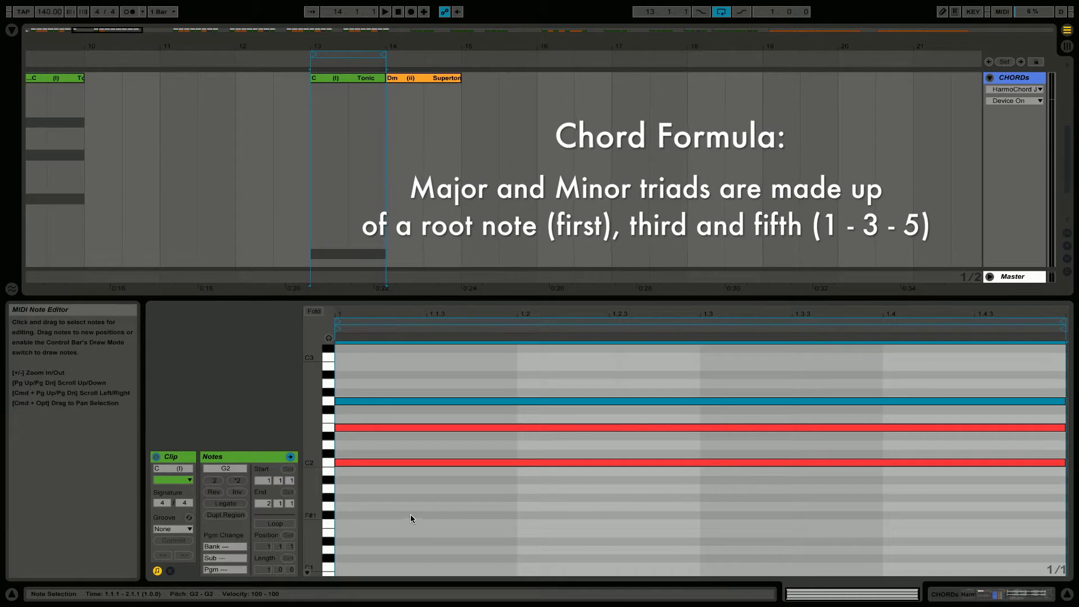
pyautogui.press('super+a')
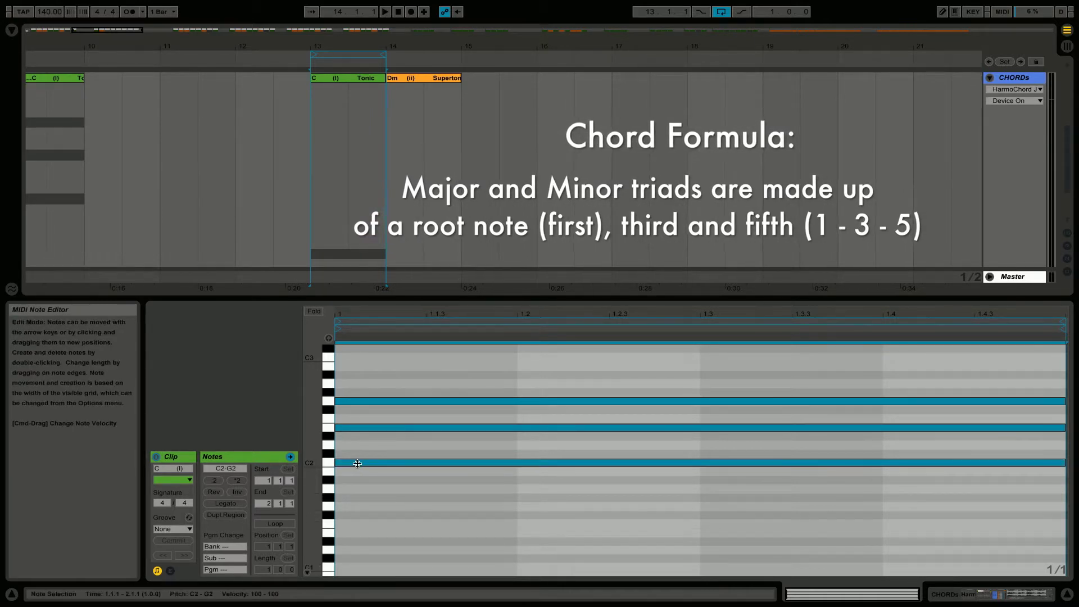
pyautogui.moveTo(359, 463); pyautogui.dragTo(358, 491)
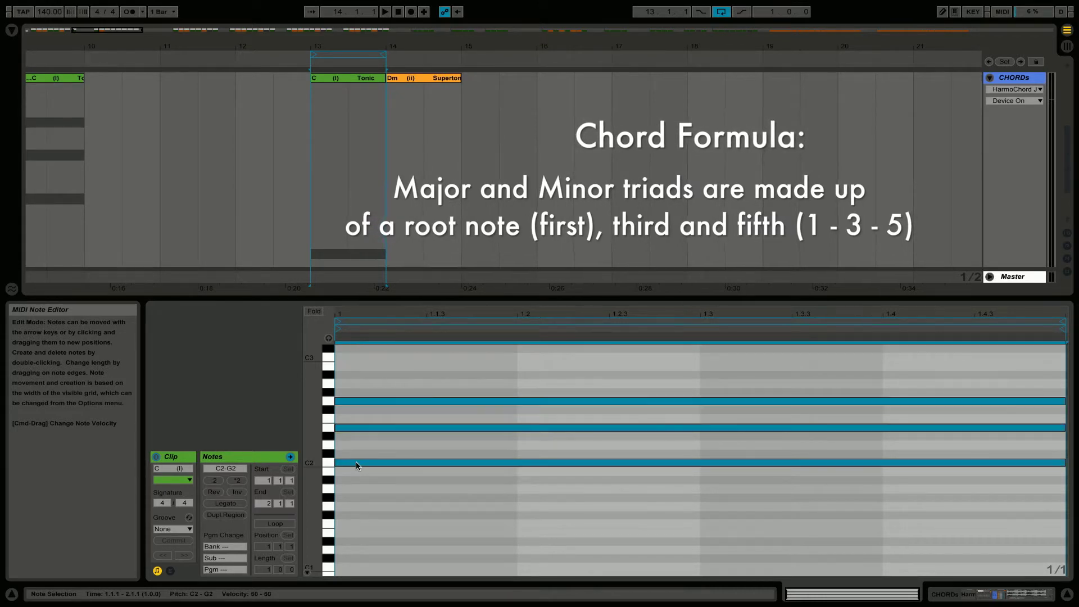
pyautogui.click(418, 81)
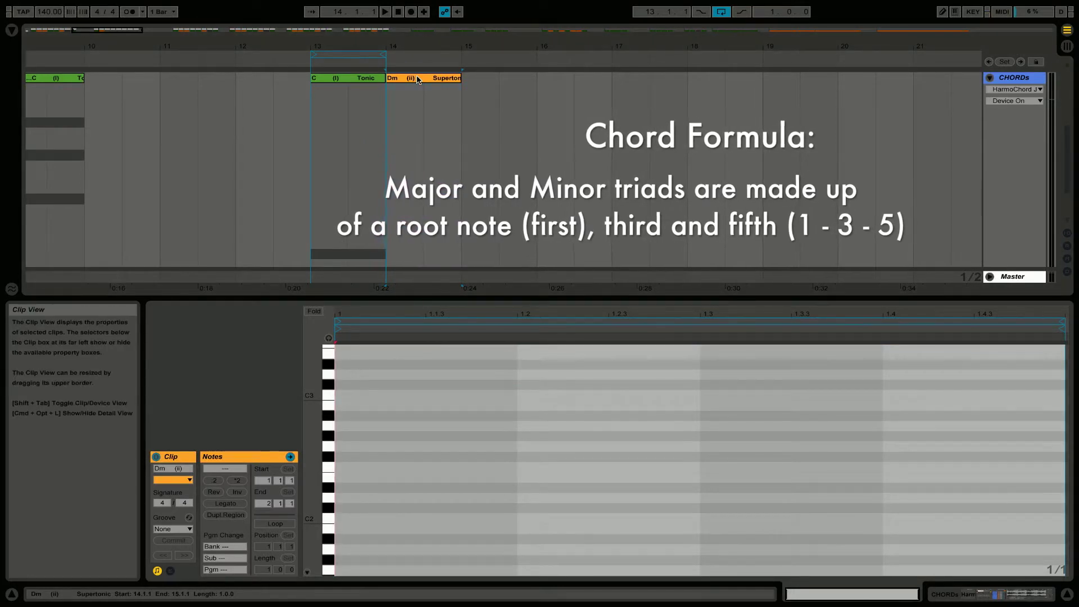
# Step: Loop the Dm (ii) clip's bar and open its notes for editing
pyautogui.click(416, 83)
pyautogui.press('super+l')
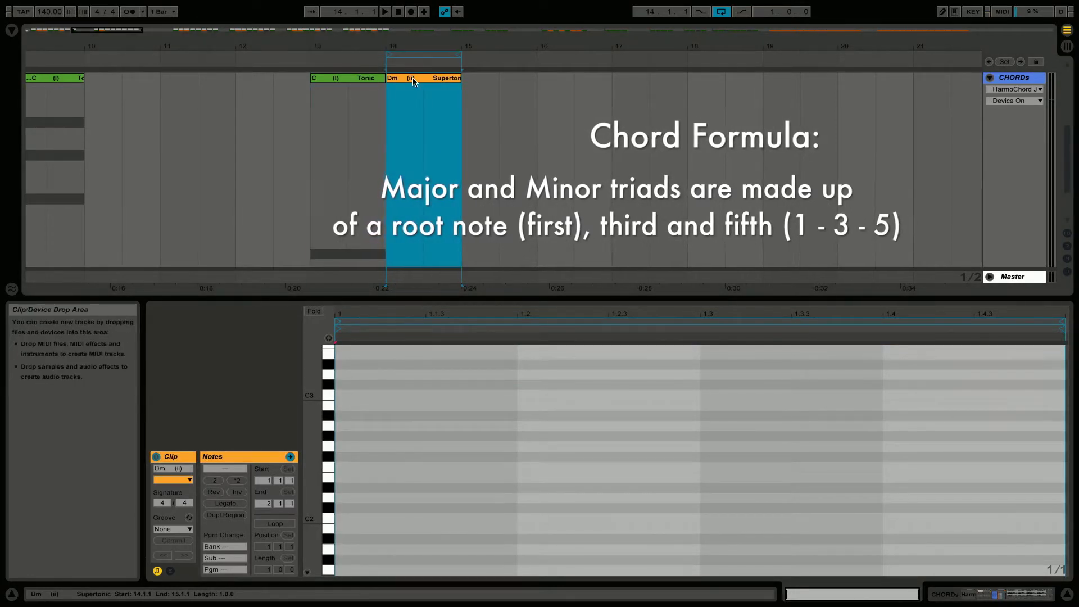
pyautogui.click(425, 308)
pyautogui.press('super+alt+l')
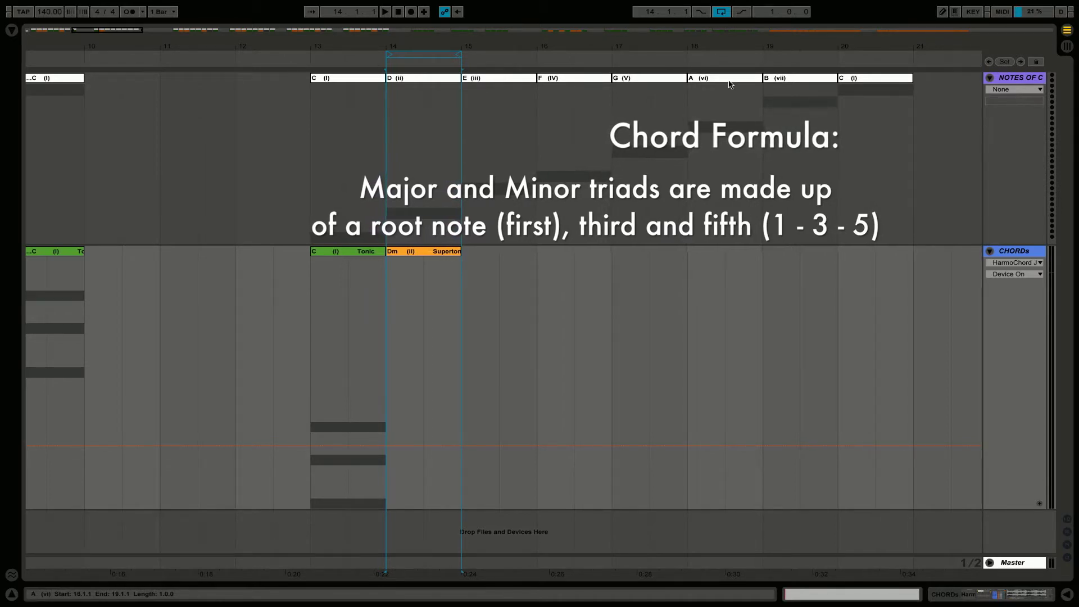
pyautogui.doubleClick(425, 256)
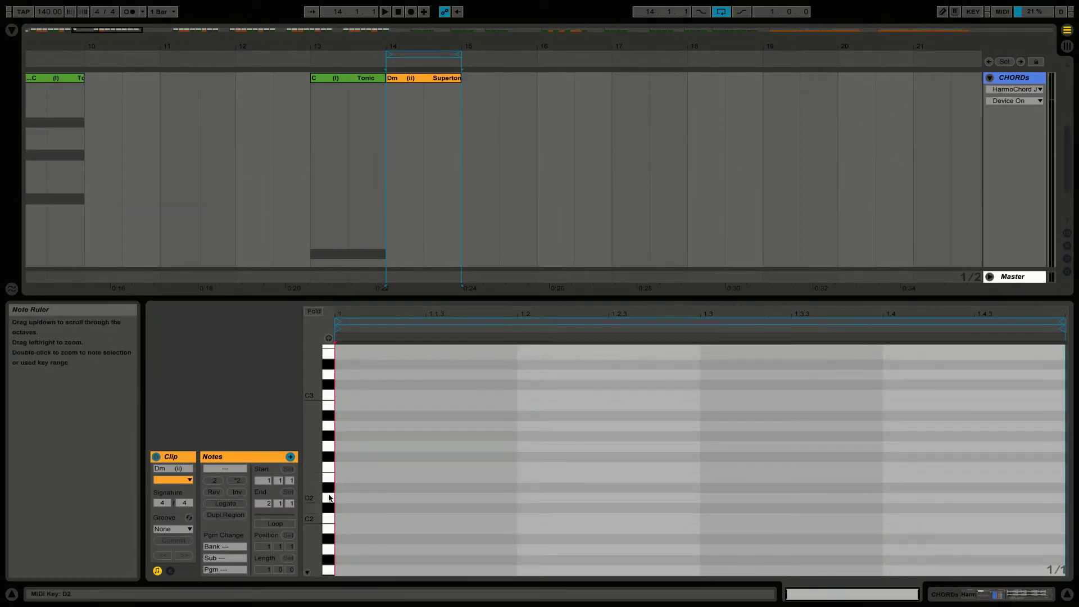
# Step: Draw full-bar D2, F2 and A2 notes in the Dm (ii) clip
pyautogui.doubleClick(366, 498)
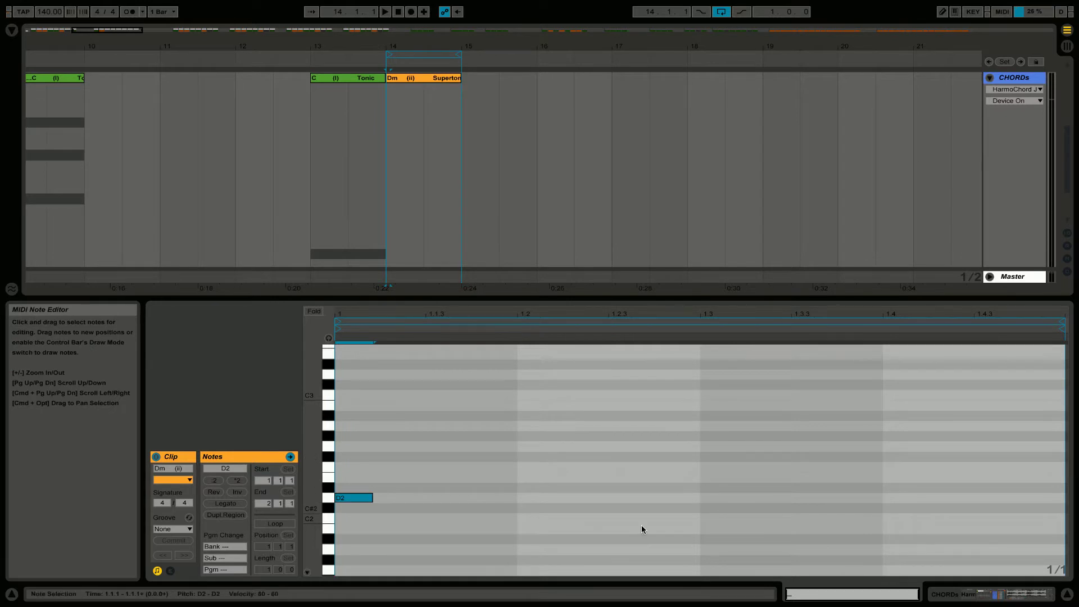
pyautogui.doubleClick(426, 498)
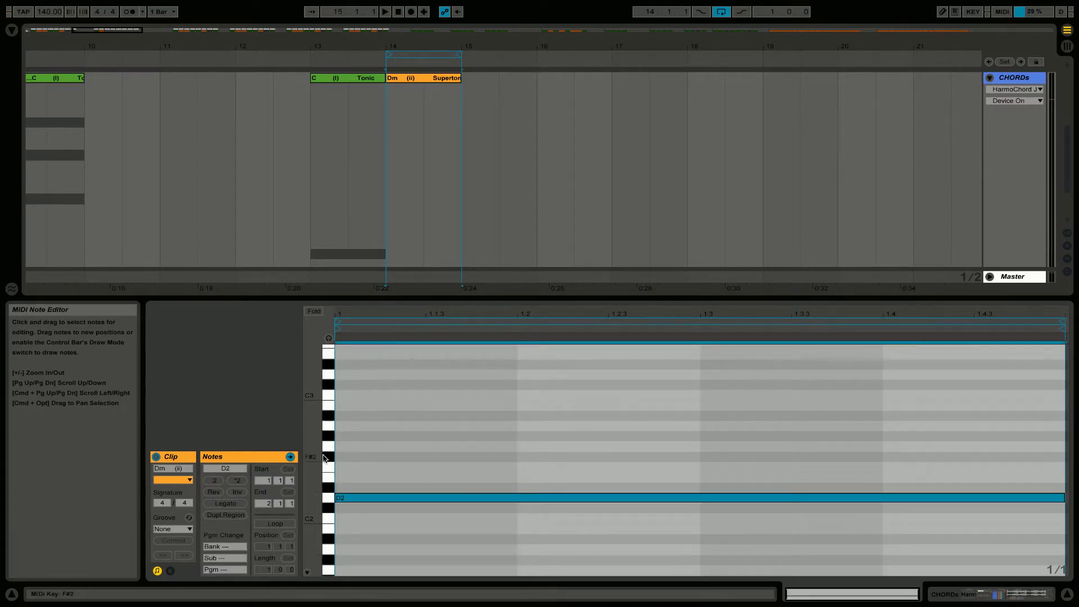
pyautogui.click(377, 469)
pyautogui.doubleClick(376, 467)
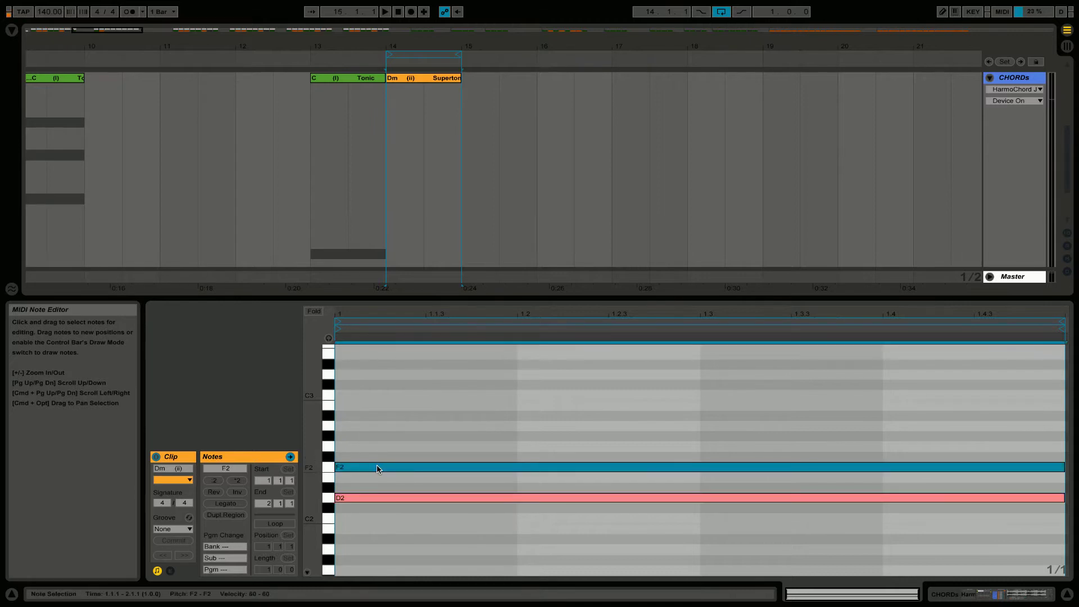
pyautogui.click(365, 426)
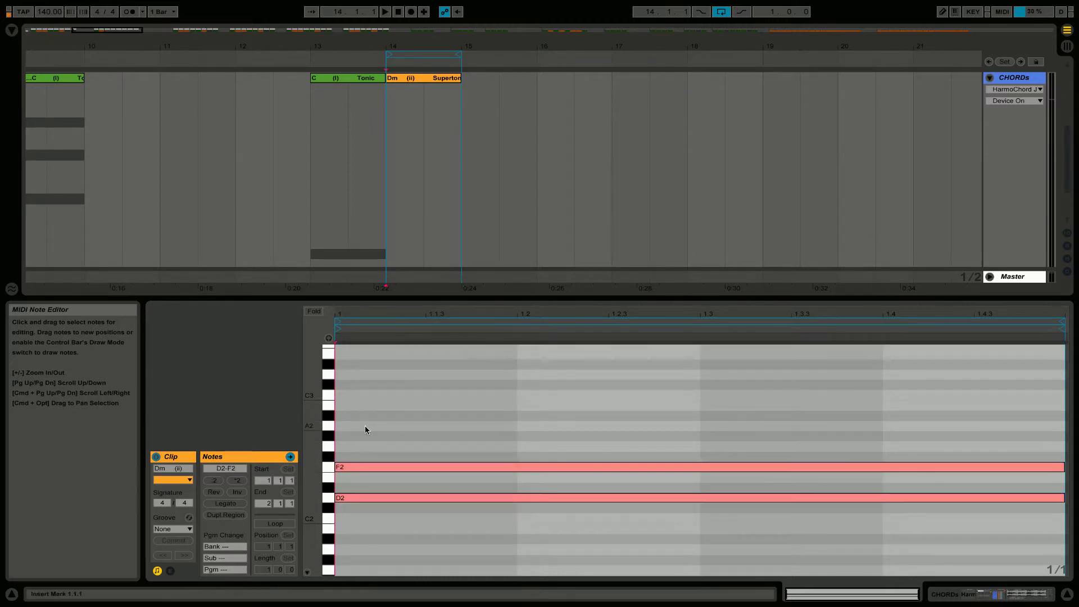
pyautogui.doubleClick(365, 426)
# Step: Lower the three Dm notes' velocity to 54 and hide the clip detail
pyautogui.press('super+a')
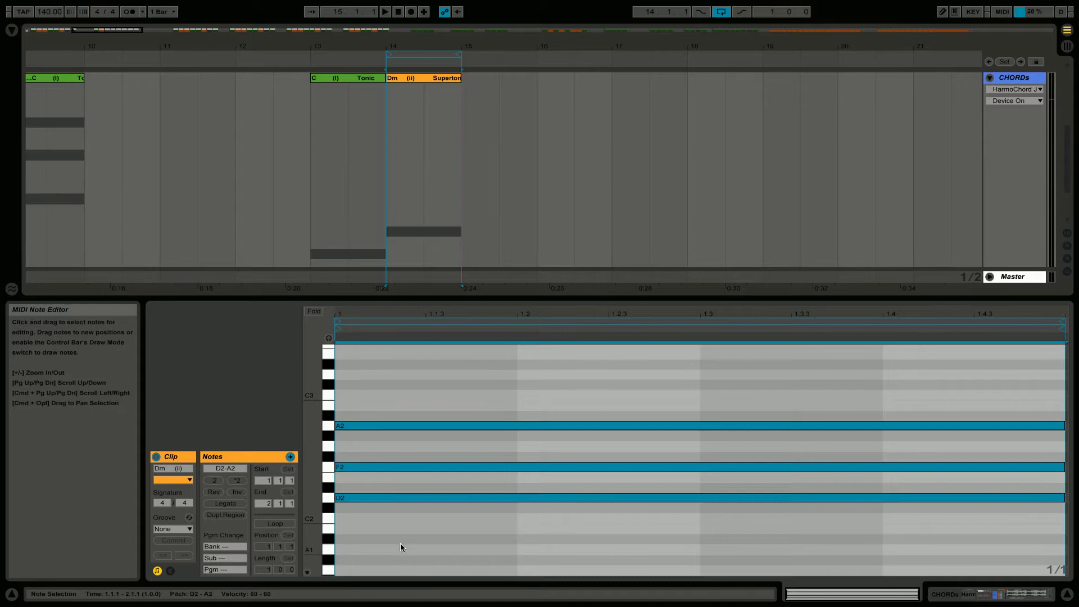
pyautogui.moveTo(386, 496); pyautogui.dragTo(386, 506)
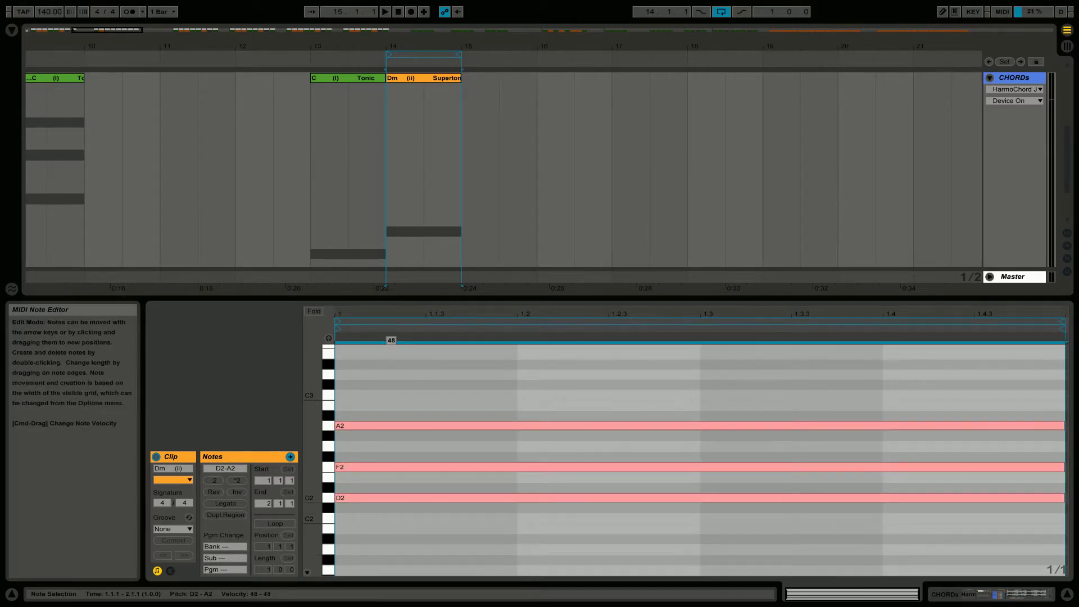
pyautogui.moveTo(385, 500); pyautogui.dragTo(385, 495)
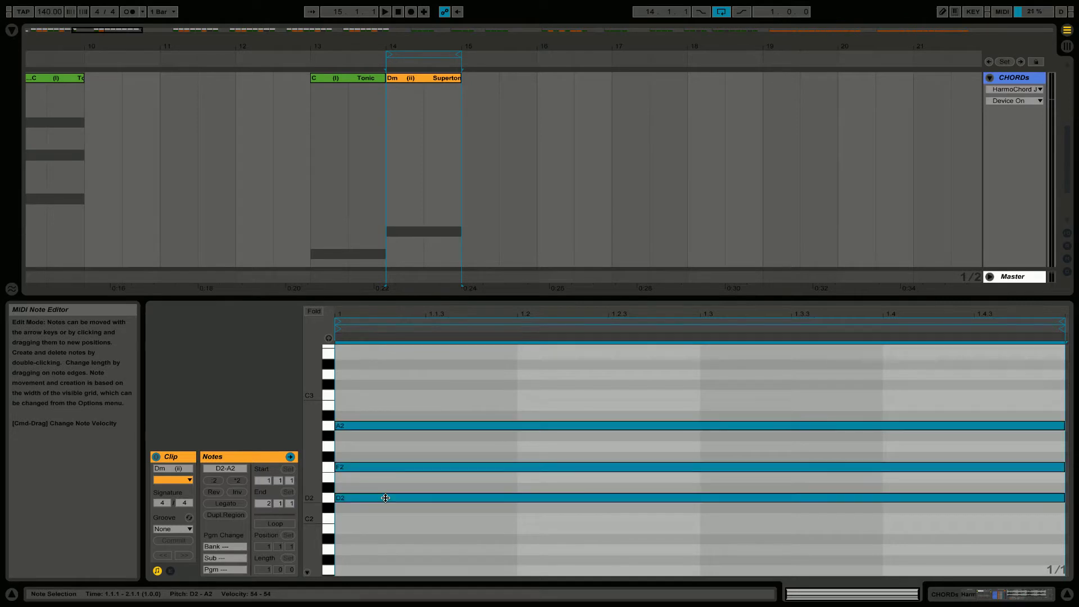
pyautogui.press('super+alt+l')
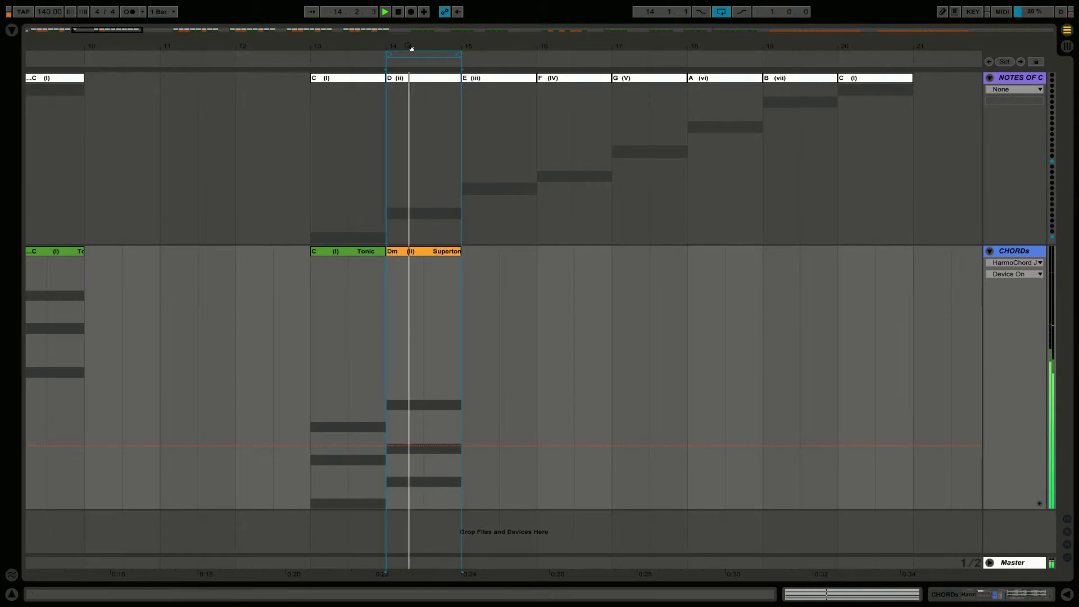
# Step: Extend the loop to start at bar 13 and move the Dm (ii) clip to bar 18
pyautogui.moveTo(388, 54); pyautogui.dragTo(313, 53)
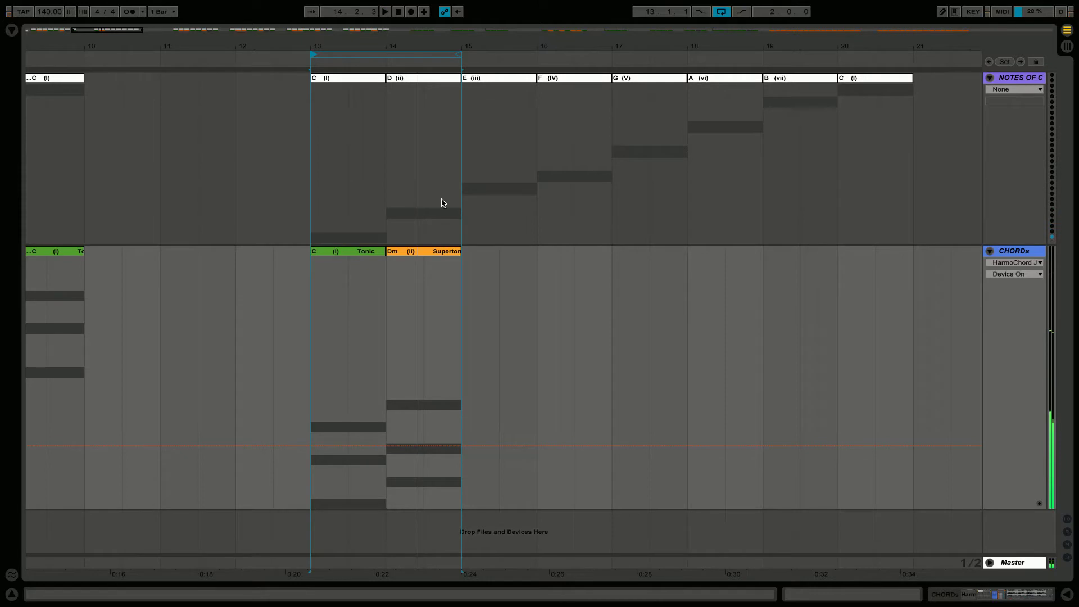
pyautogui.click(413, 253)
pyautogui.moveTo(419, 253); pyautogui.dragTo(705, 266)
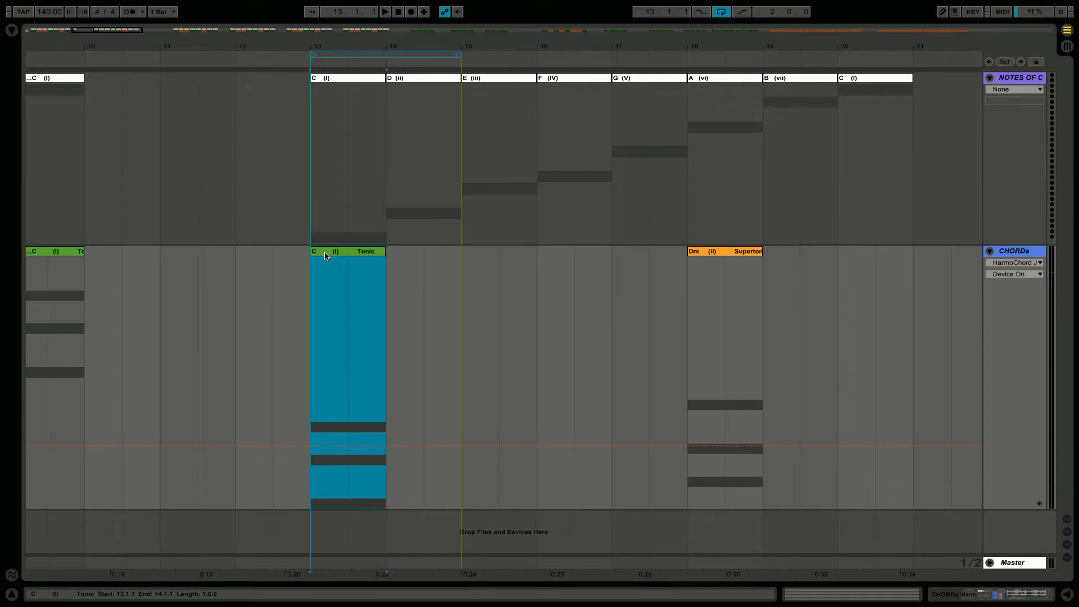
# Step: Duplicate the C Tonic clip into bar 14 and open the bar 13 clip's notes
pyautogui.hotkey('ctrl', 'd')
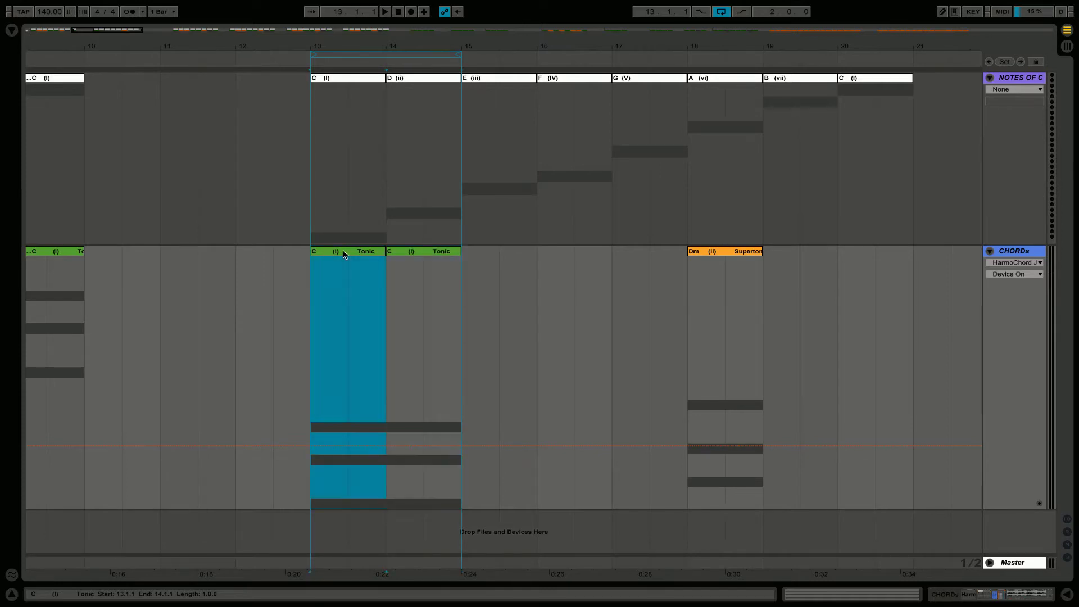
pyautogui.click(333, 277)
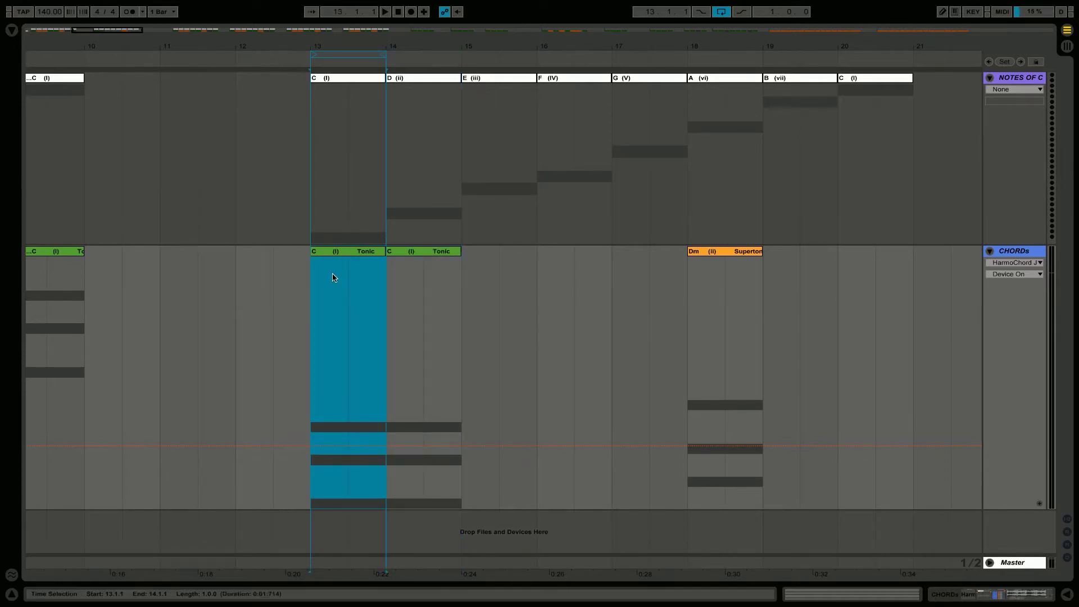
pyautogui.doubleClick(368, 361)
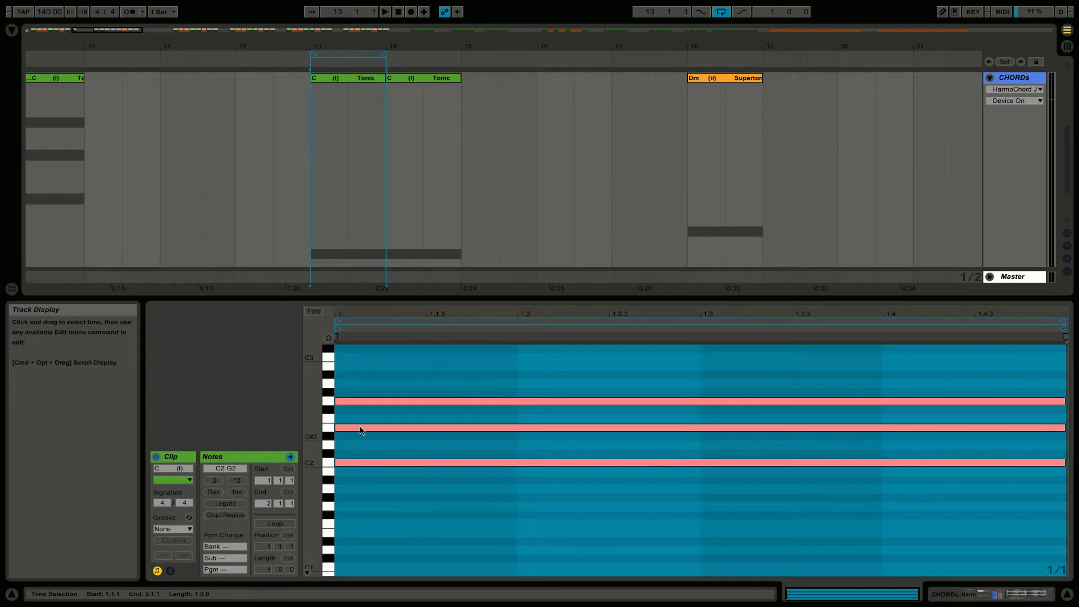
# Step: Lower the bar 13 chord's E2 to D2, making it Csus2
pyautogui.click(359, 428)
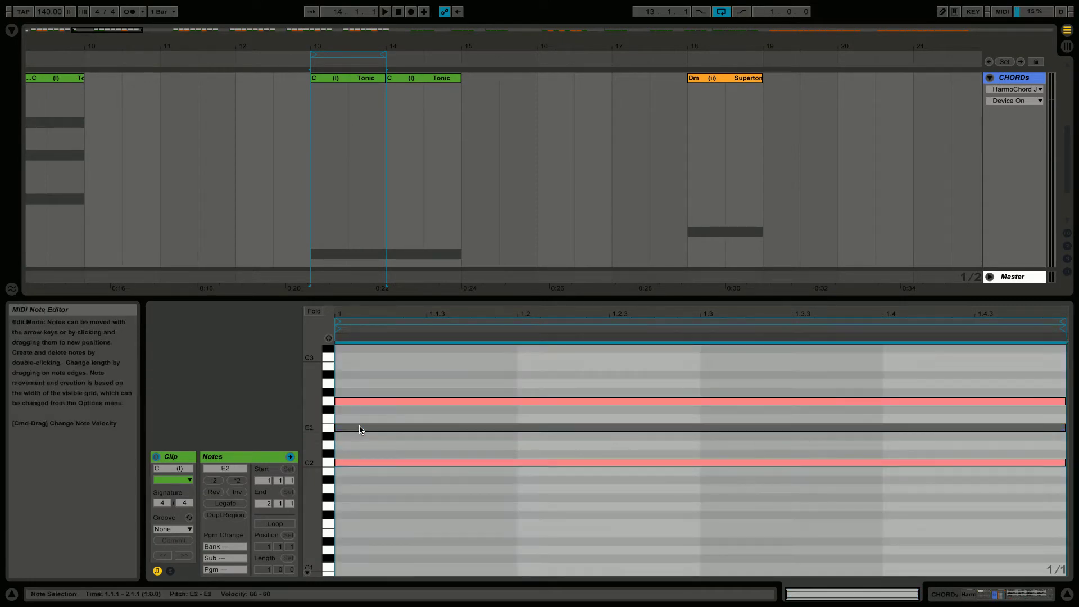
pyautogui.scroll(3, 400, 442)
pyautogui.moveTo(310, 461); pyautogui.dragTo(322, 459)
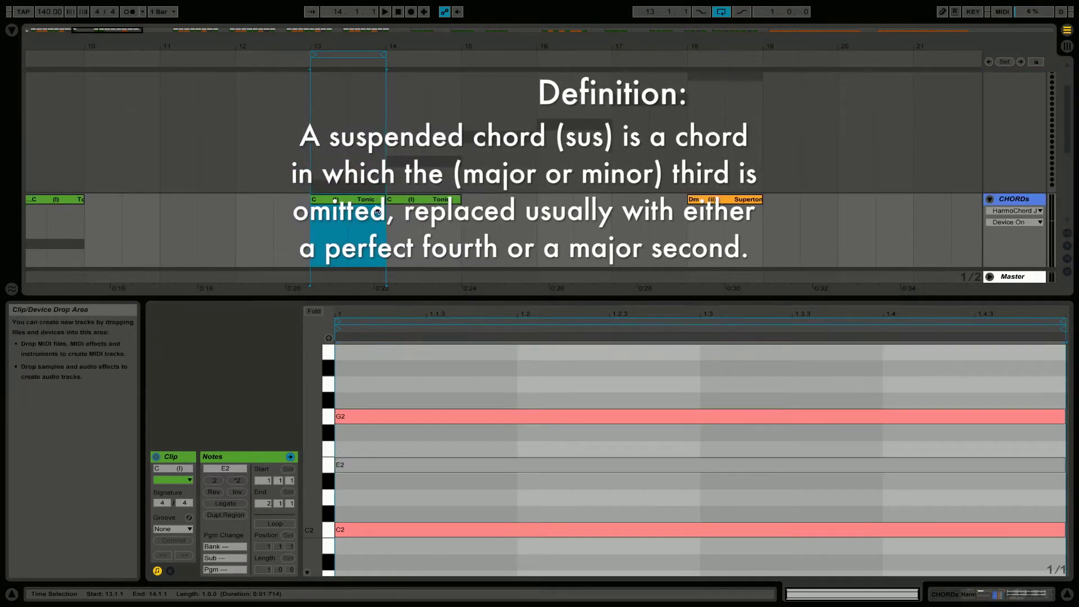
pyautogui.scroll(2, 377, 212)
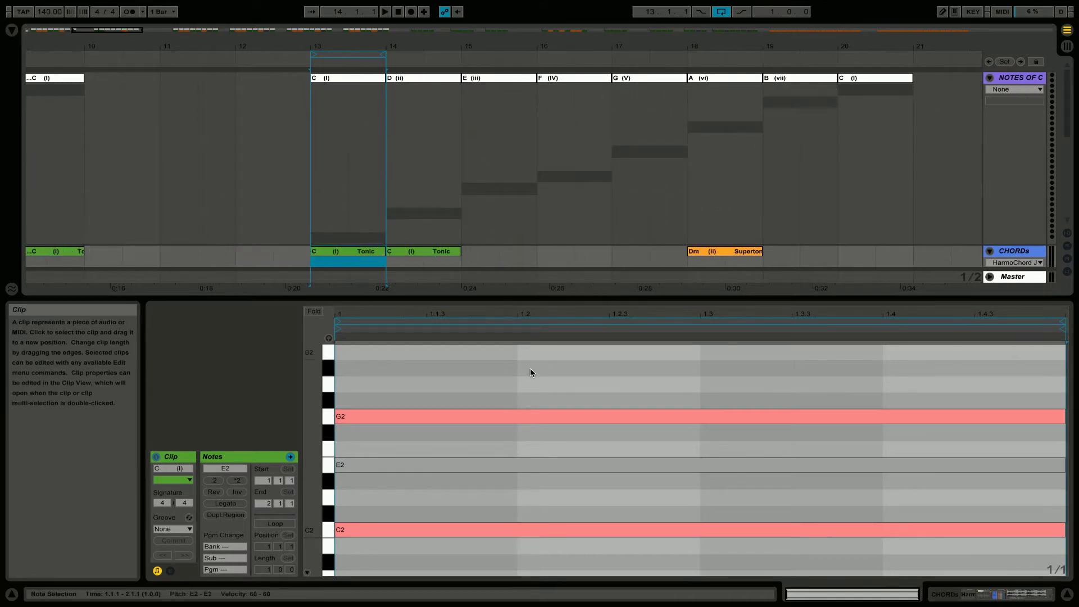
pyautogui.click(401, 469)
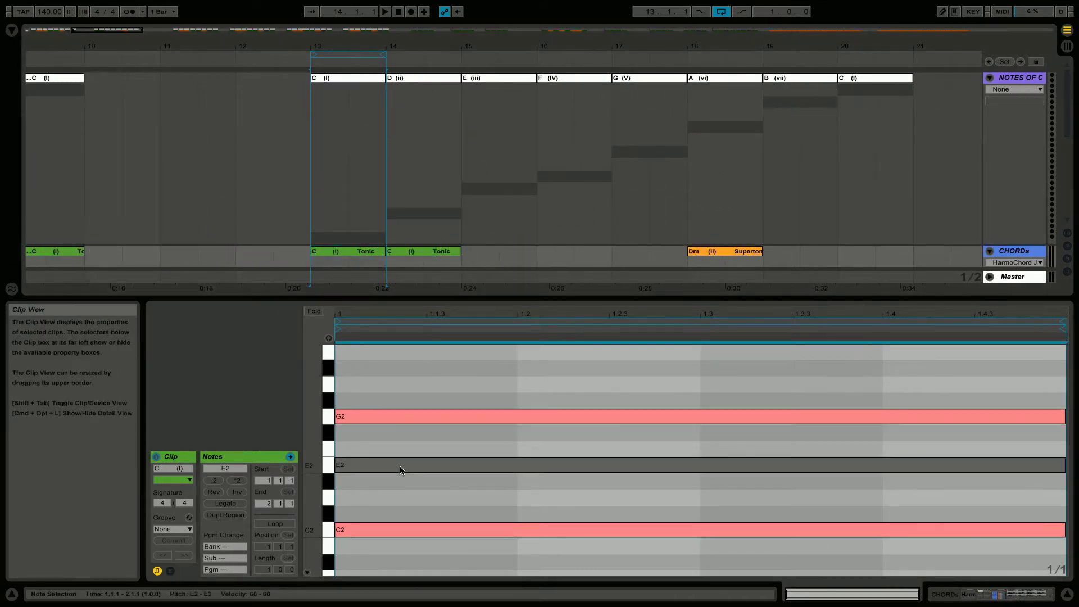
pyautogui.press('Down')
pyautogui.press('Down')
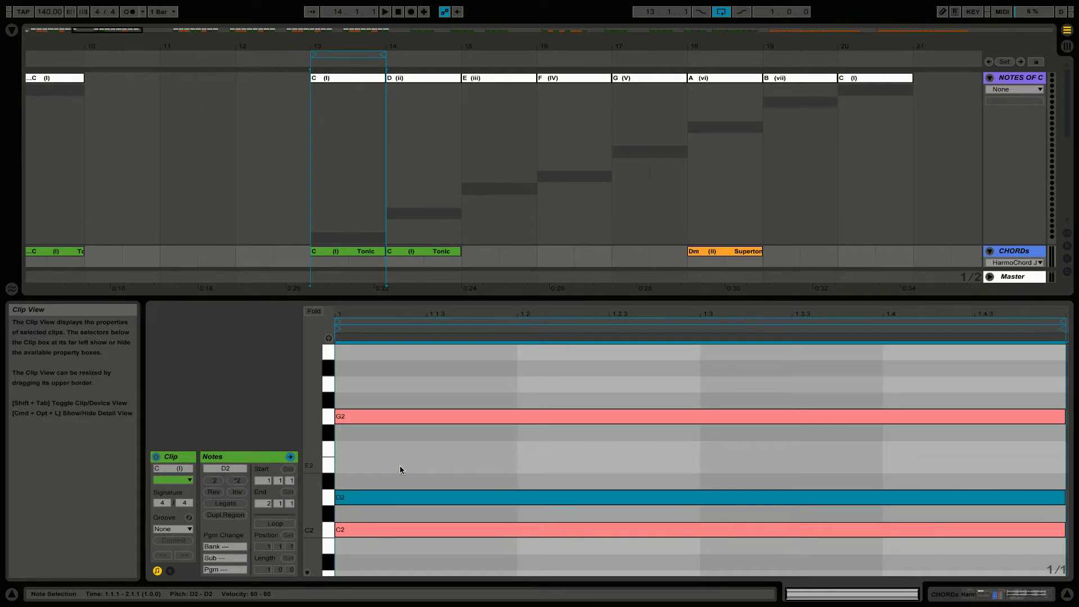
# Step: Play back the new Csus2 chord from bar 13
pyautogui.press('space')
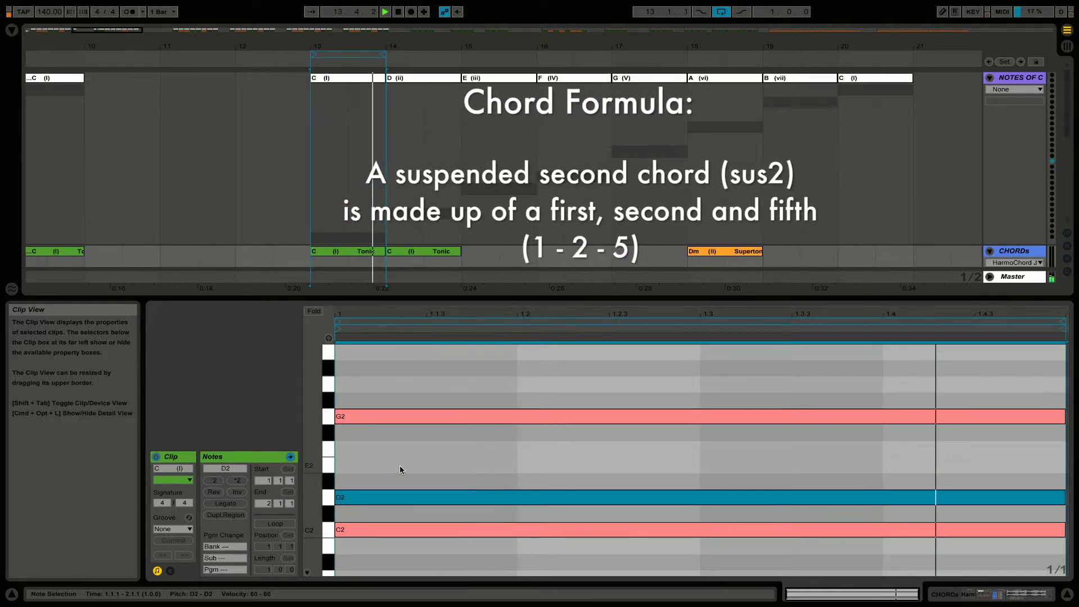
pyautogui.click(308, 252)
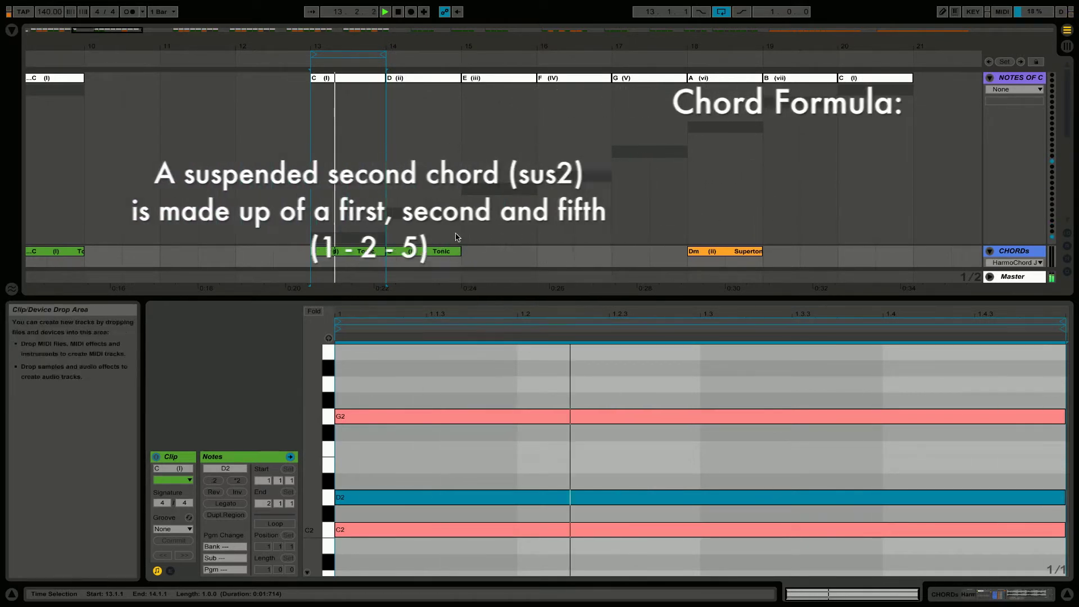
pyautogui.press('space')
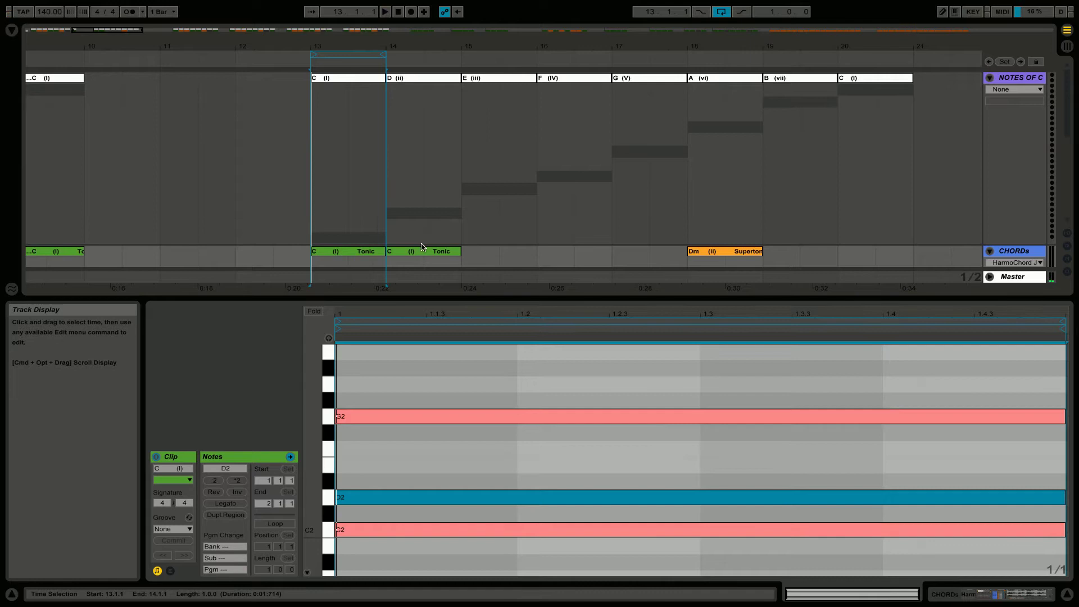
# Step: Copy the C Tonic clip to bar 12 and loop bar 14 for playback
pyautogui.click(425, 253)
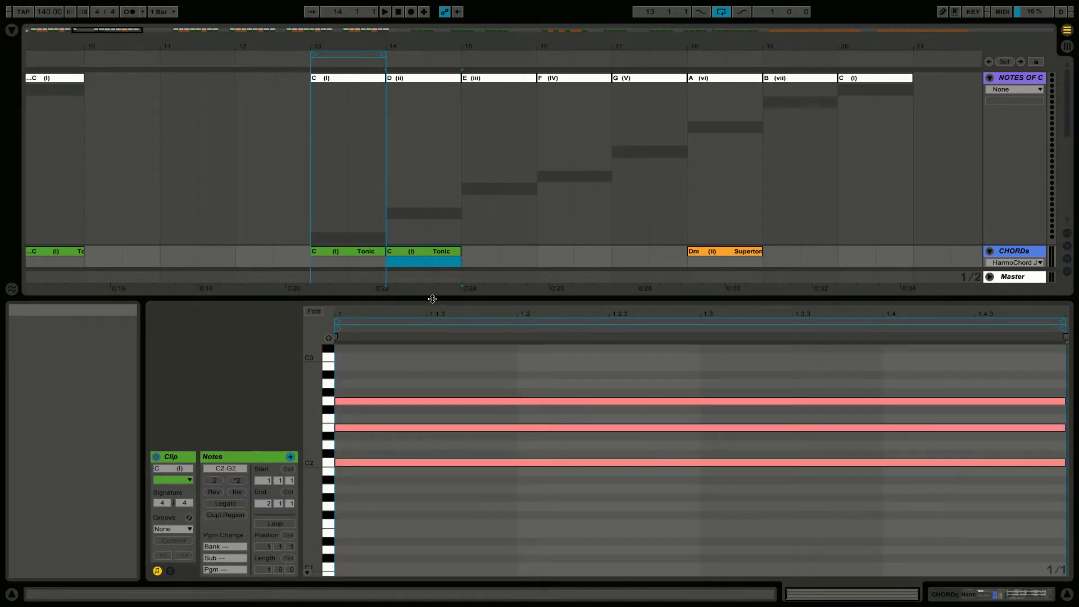
pyautogui.doubleClick(432, 299)
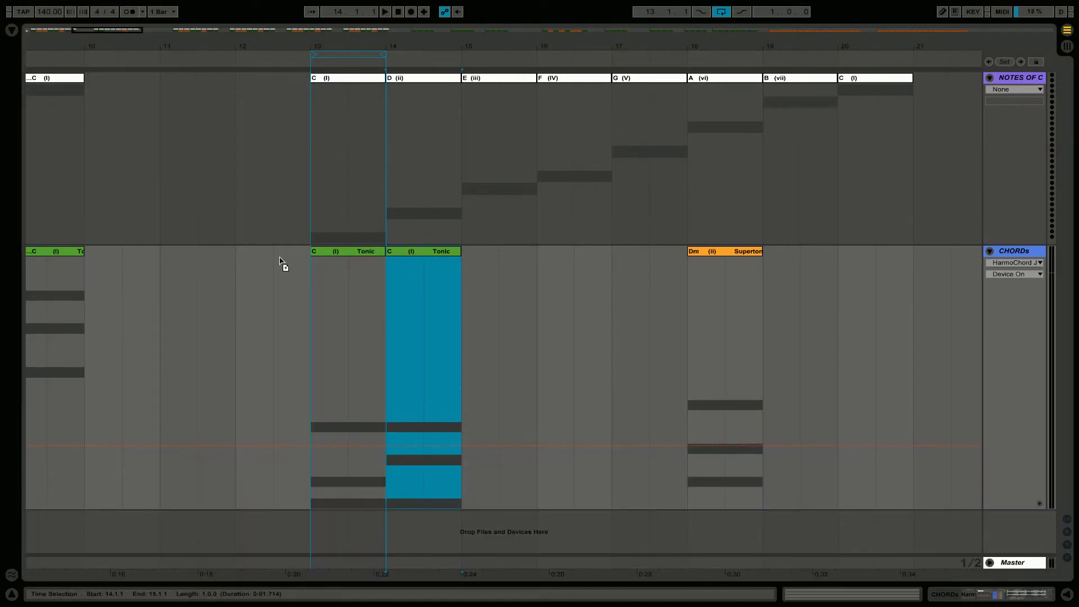
pyautogui.moveTo(280, 259); pyautogui.dragTo(270, 259)
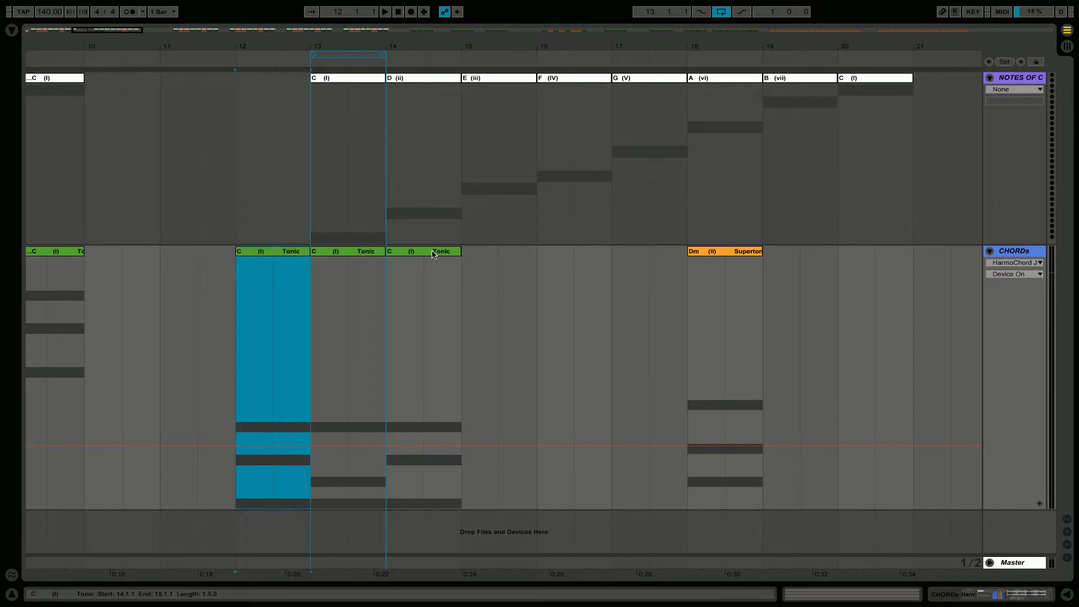
pyautogui.press('super+l')
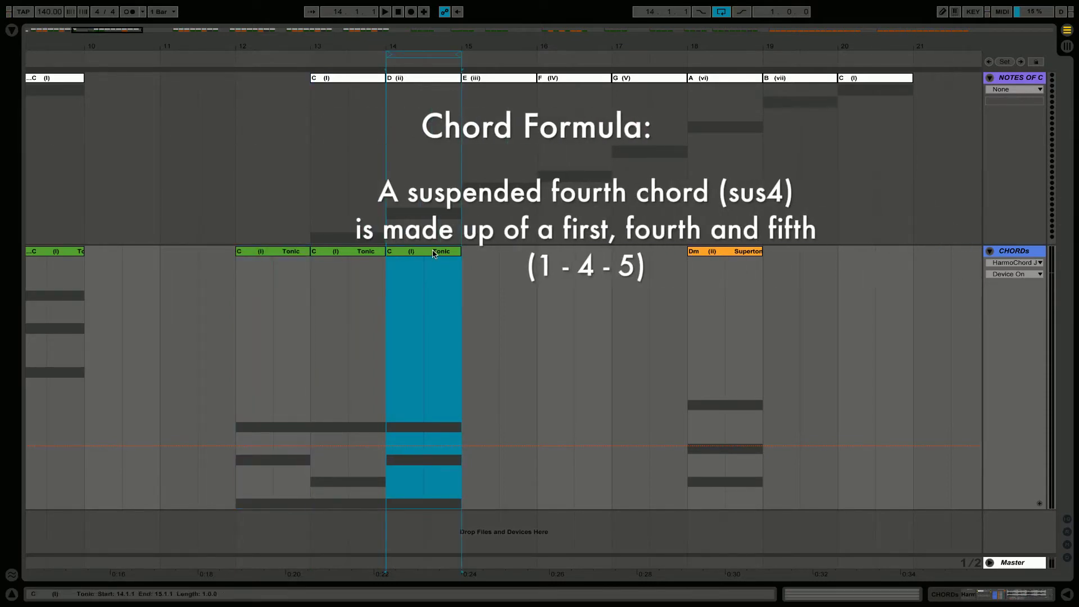
pyautogui.press('space')
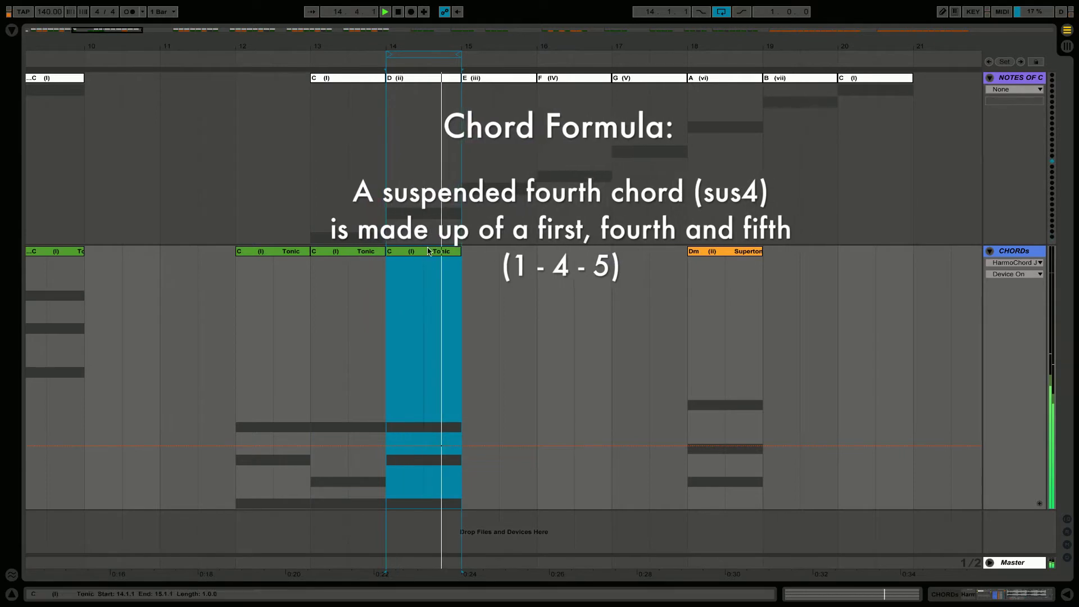
# Step: Raise the bar 14 chord's E2 to F2, forming Csus4
pyautogui.doubleClick(428, 251)
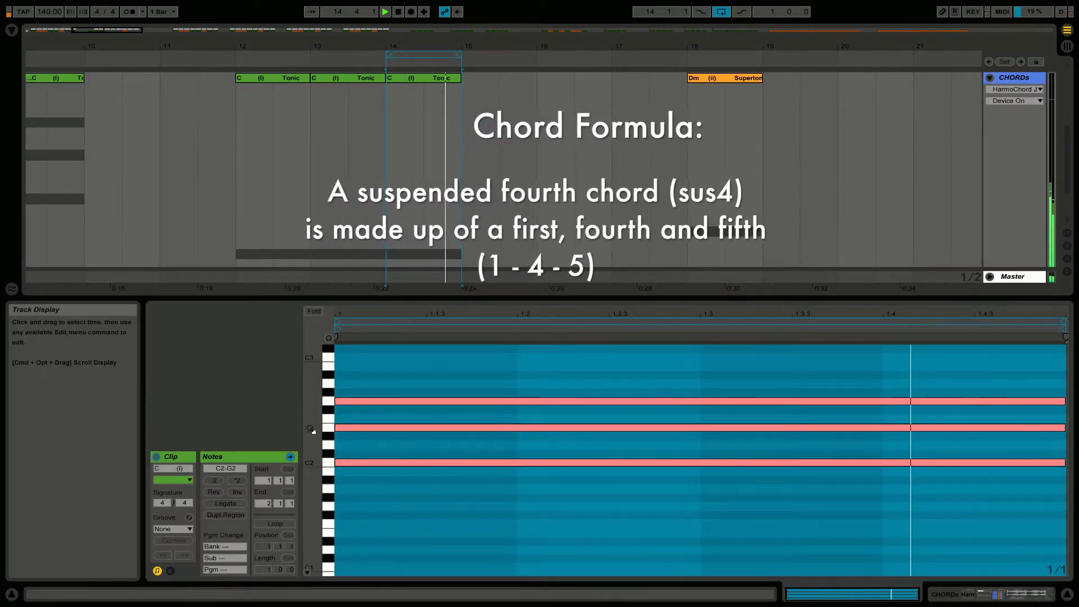
pyautogui.moveTo(310, 482); pyautogui.dragTo(333, 494)
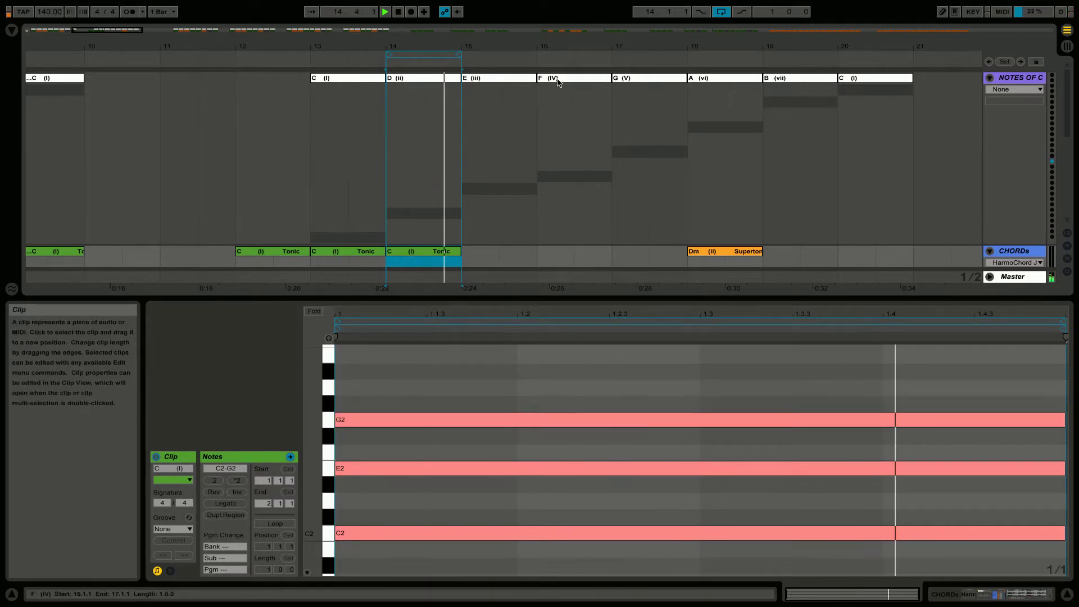
pyautogui.click(359, 468)
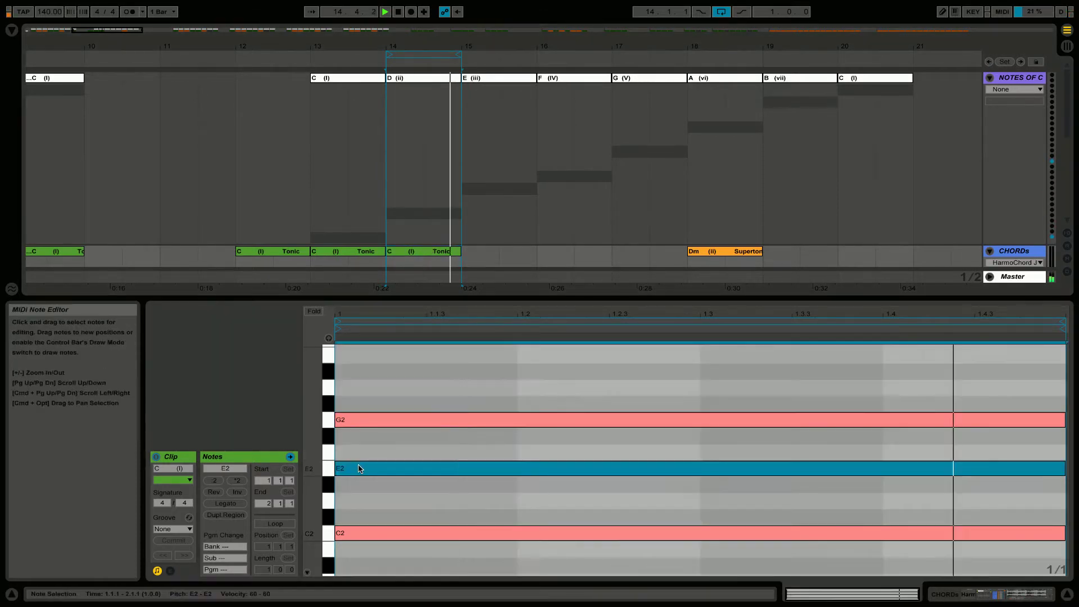
pyautogui.press('Up')
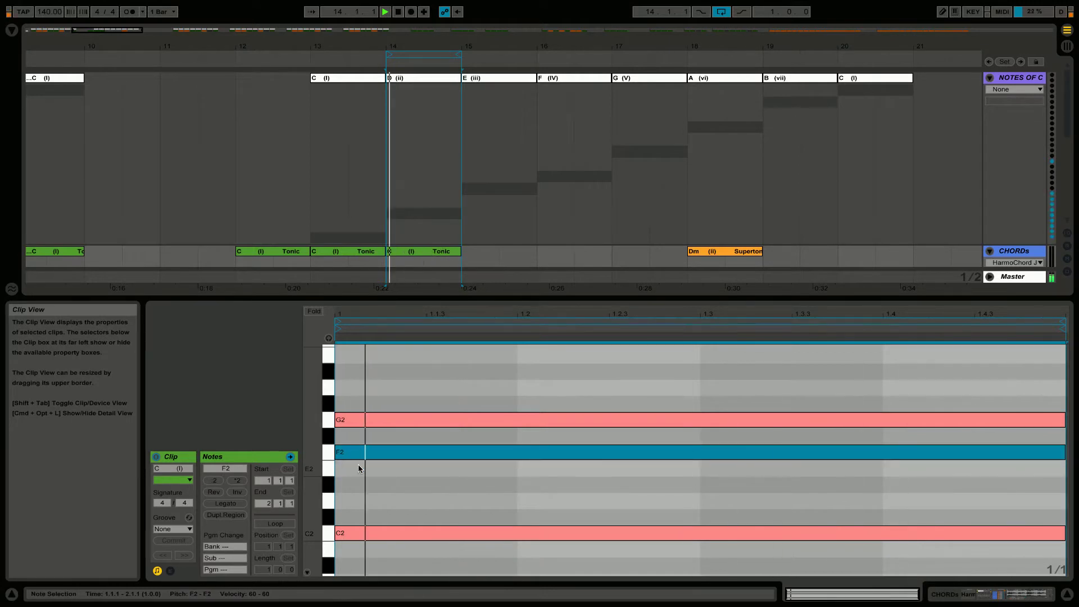
pyautogui.click(426, 266)
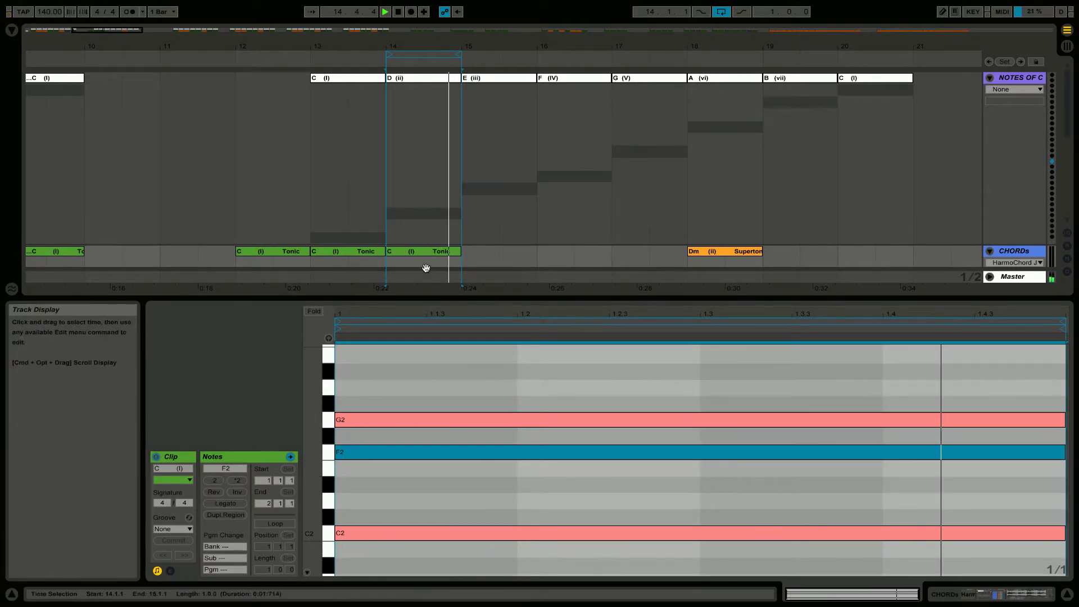
pyautogui.click(420, 299)
pyautogui.press('space')
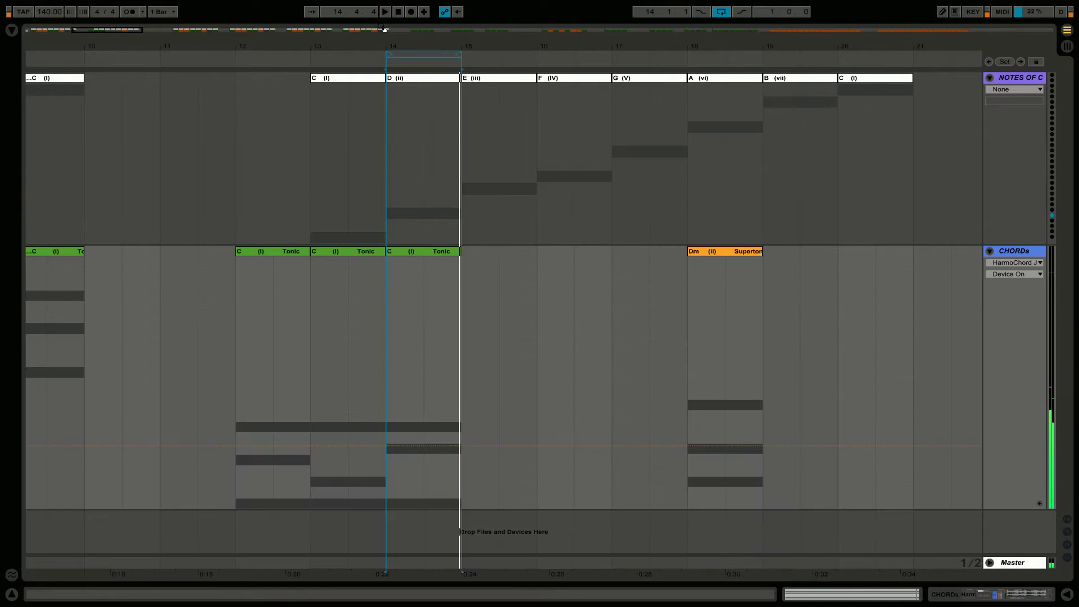
# Step: Loop bars 12–15, name the clips C sus2 and C sus4, and play them back
pyautogui.moveTo(305, 57); pyautogui.dragTo(237, 56)
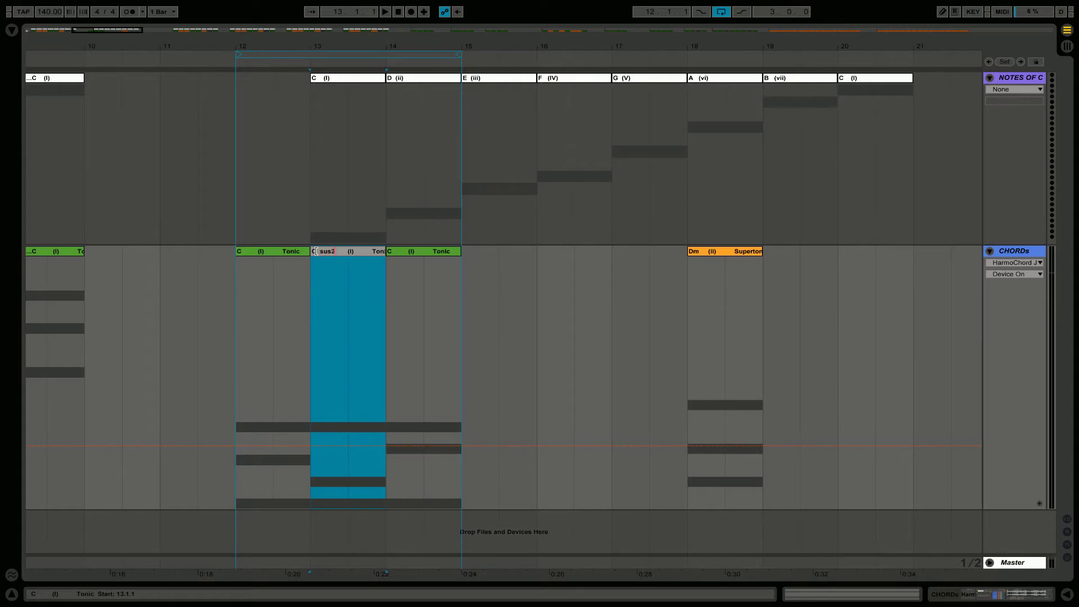
pyautogui.click(393, 254)
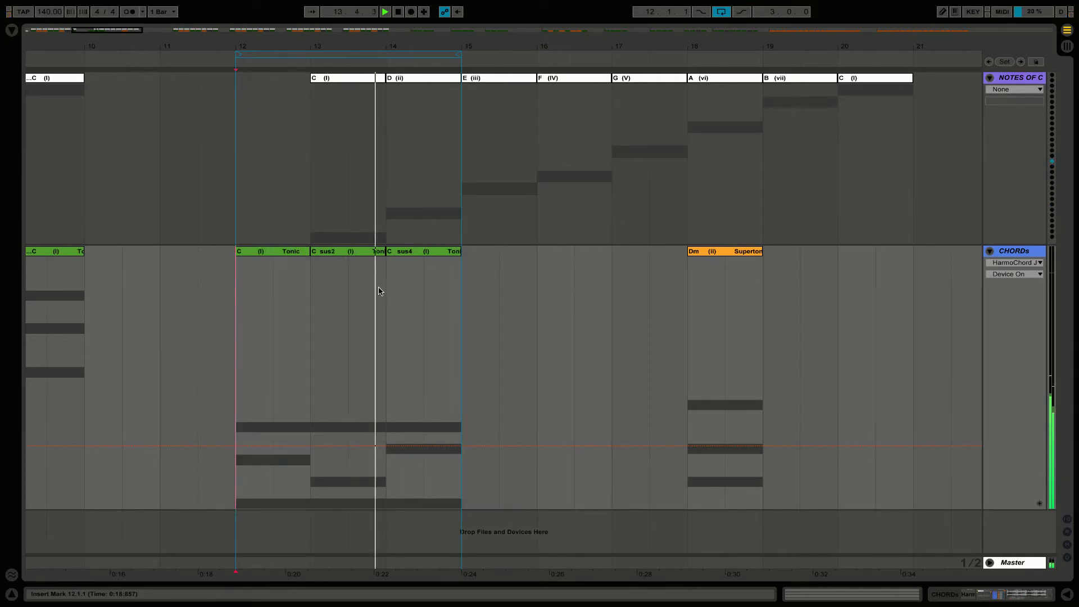
pyautogui.press('space')
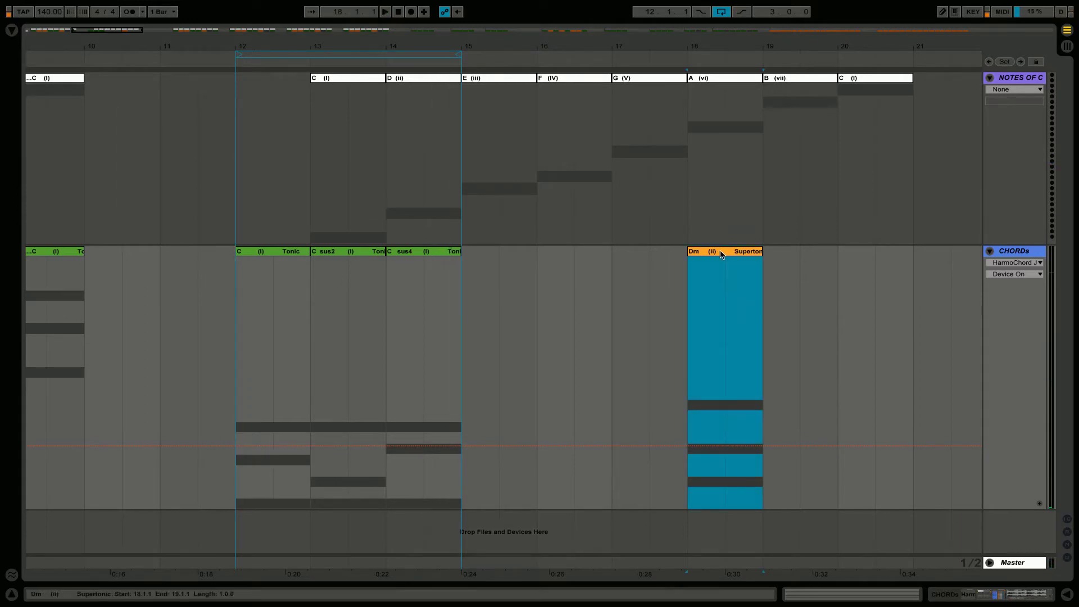
# Step: Move the C, C sus2 and C sus4 clips to bar 10 and place three Dm (ii) clips after them
pyautogui.moveTo(721, 255); pyautogui.dragTo(552, 263)
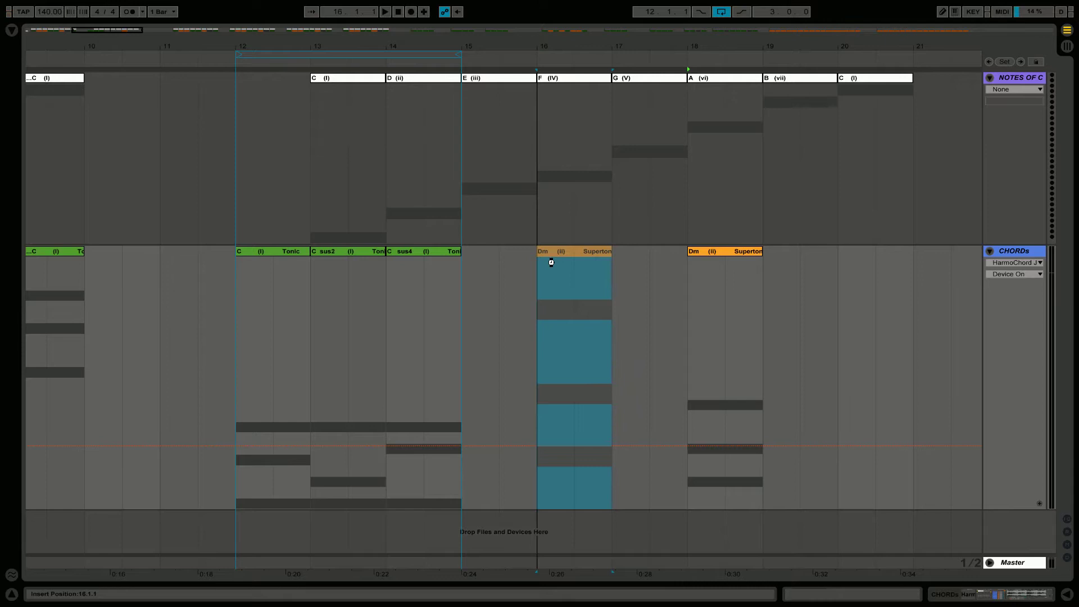
pyautogui.moveTo(558, 263); pyautogui.dragTo(582, 262)
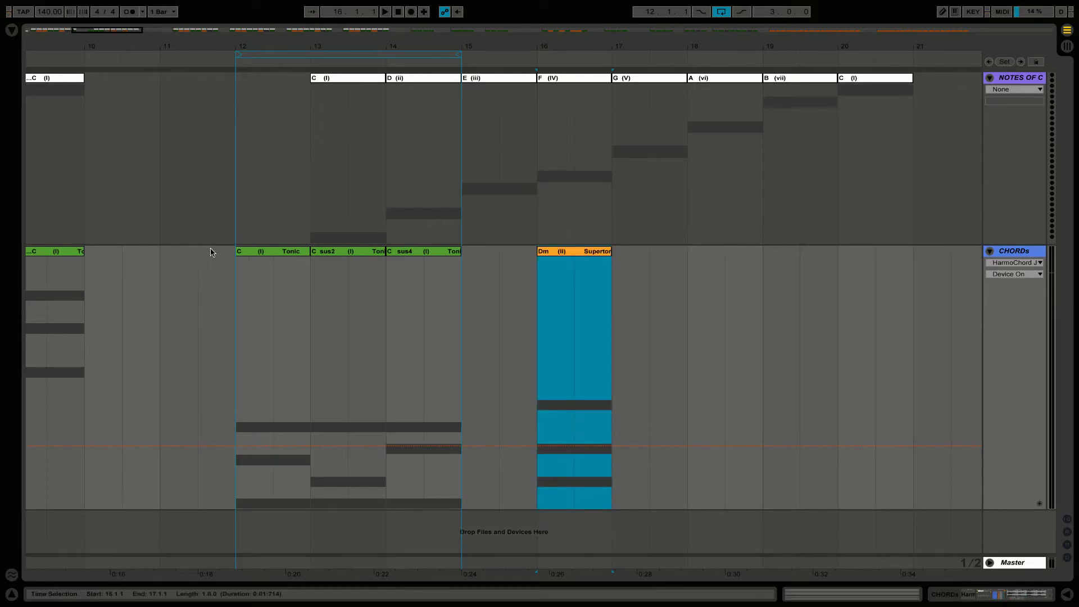
pyautogui.keyDown('shift'); pyautogui.click(407, 254); pyautogui.keyUp('shift')
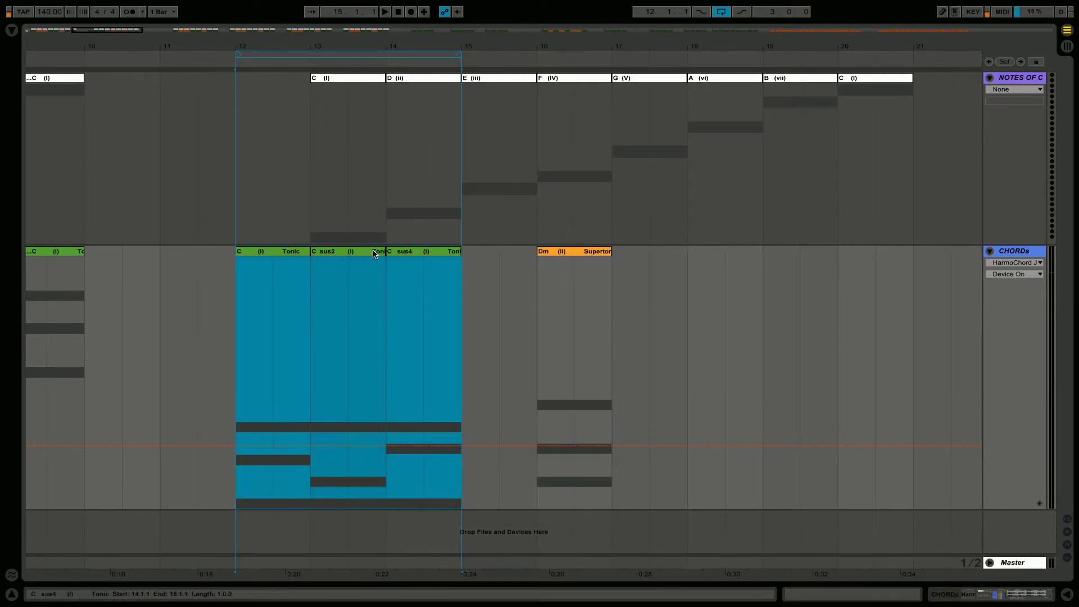
pyautogui.moveTo(351, 254); pyautogui.dragTo(200, 260)
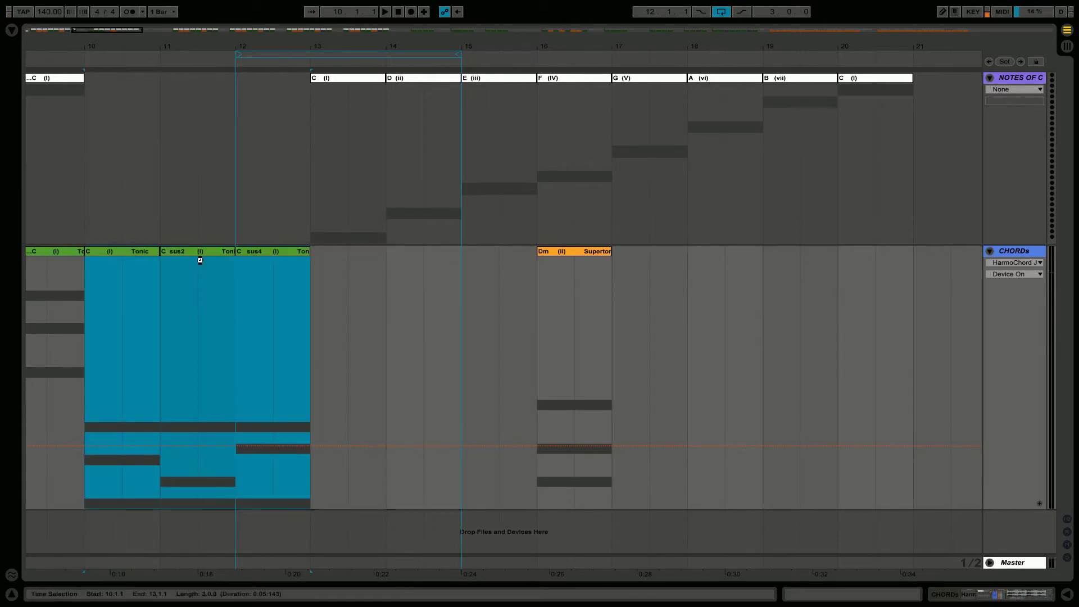
pyautogui.moveTo(562, 254); pyautogui.dragTo(348, 260)
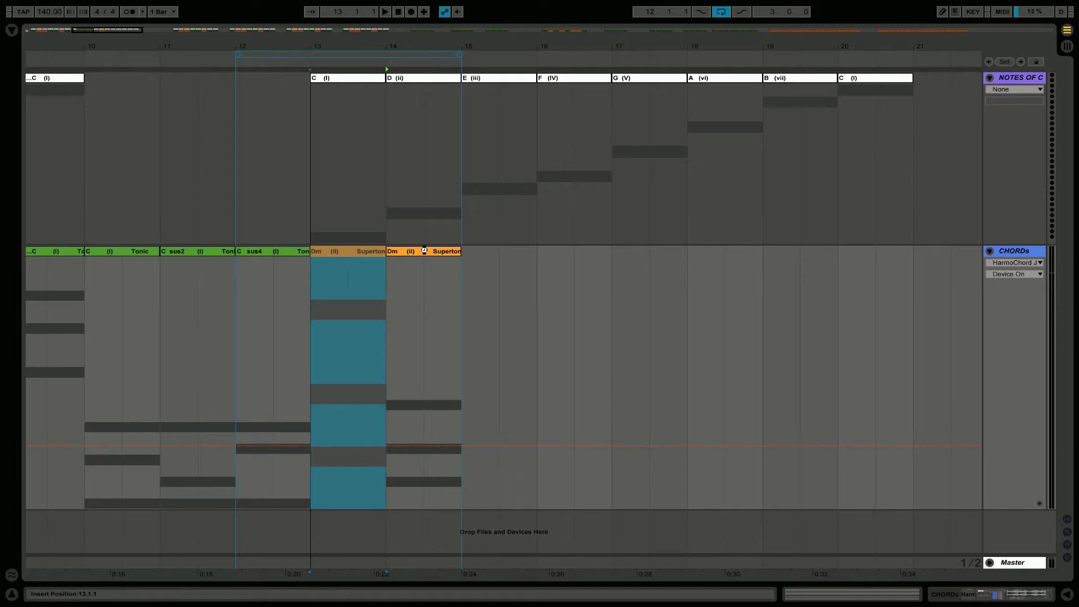
pyautogui.moveTo(424, 250); pyautogui.dragTo(423, 250)
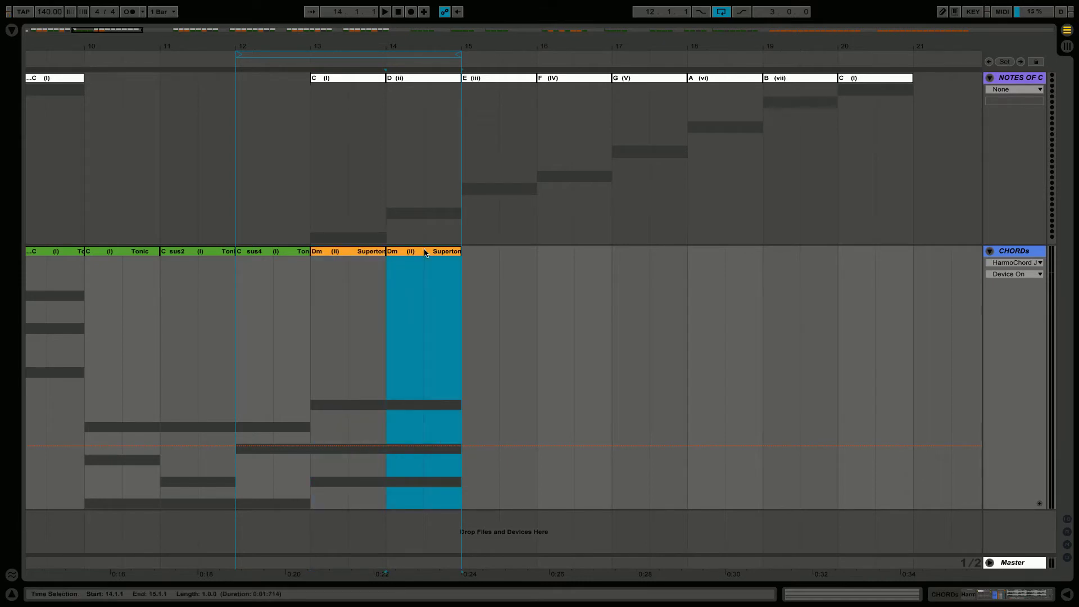
pyautogui.hotkey('ctrl', 'd')
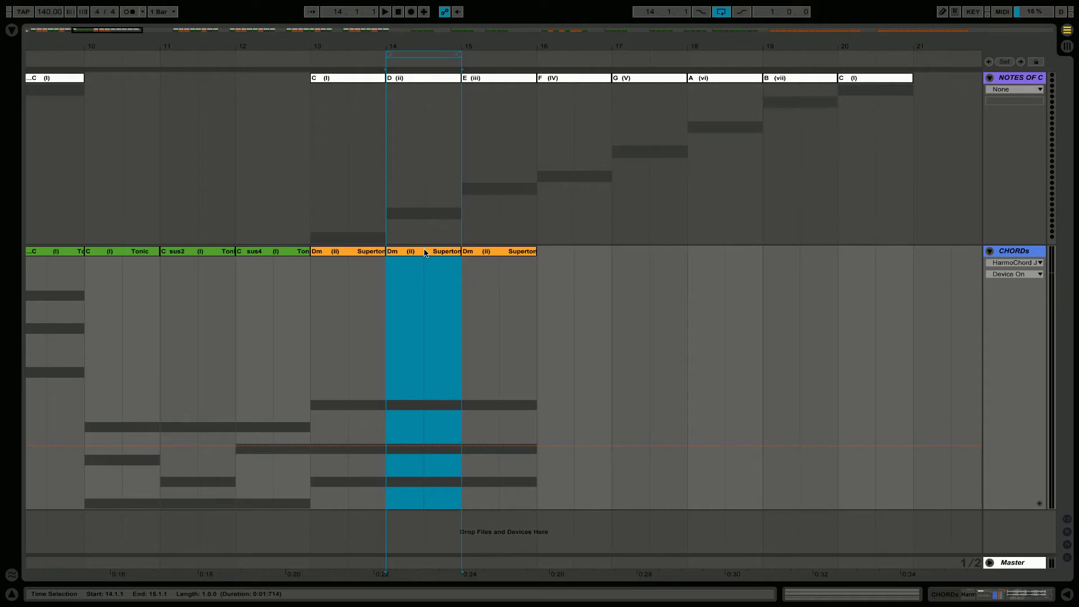
pyautogui.press('space')
# Step: Lower the second Dm clip's F2 to E2, giving D2–E2–A2 (sus2)
pyautogui.doubleClick(416, 248)
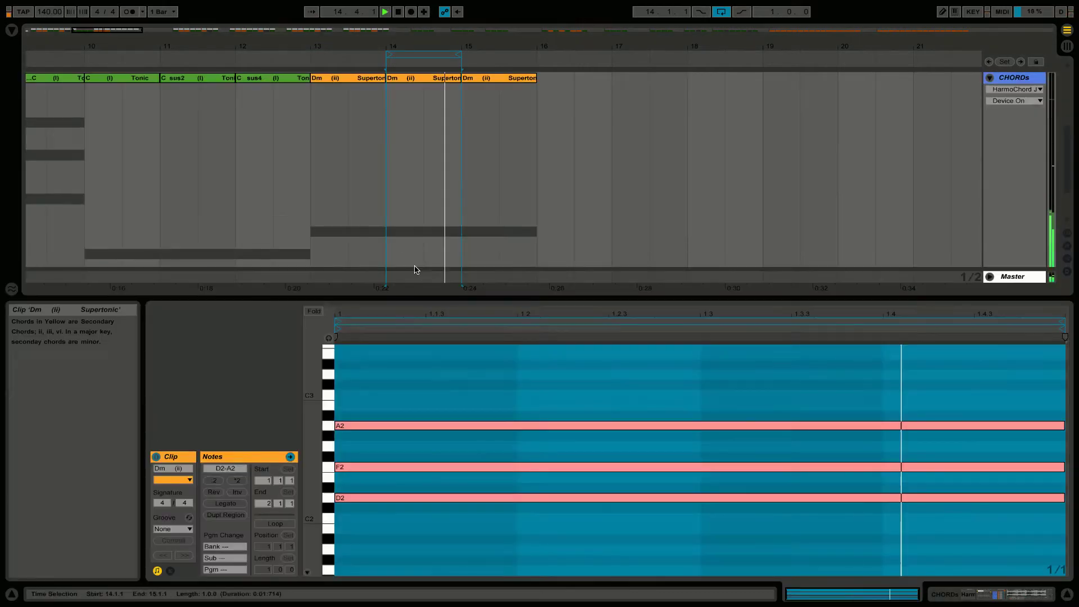
pyautogui.moveTo(311, 468); pyautogui.dragTo(329, 468)
pyautogui.click(430, 79)
pyautogui.scroll(5, 438, 123)
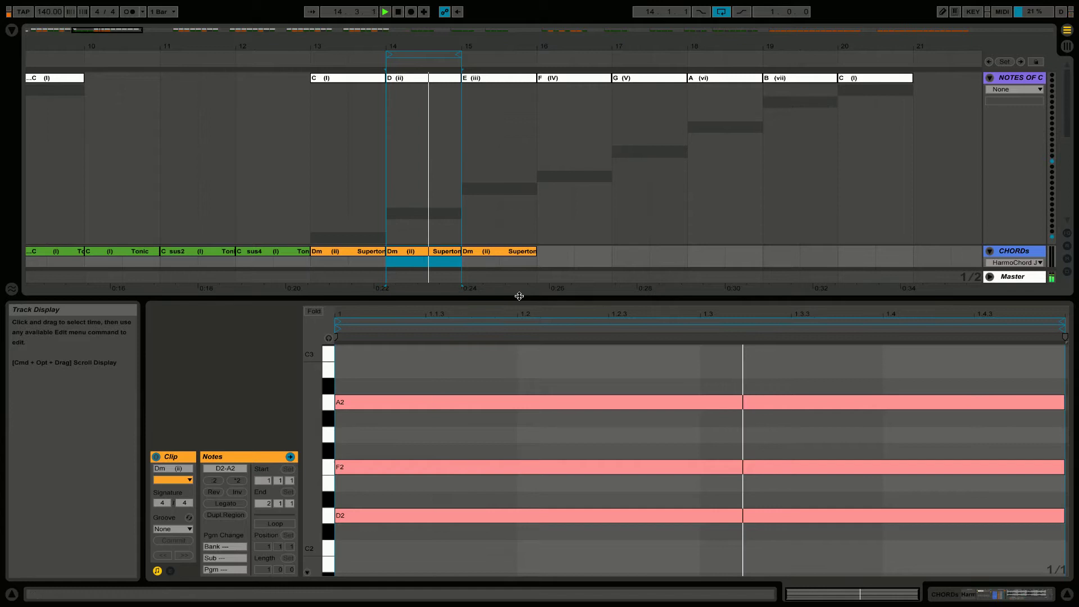
pyautogui.click(433, 468)
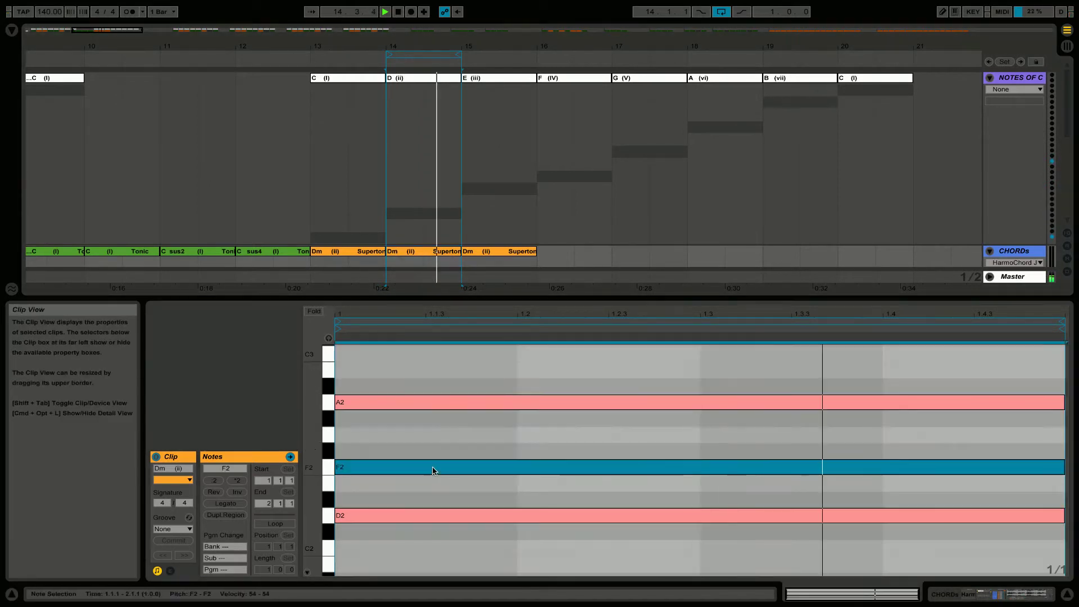
pyautogui.press('Down')
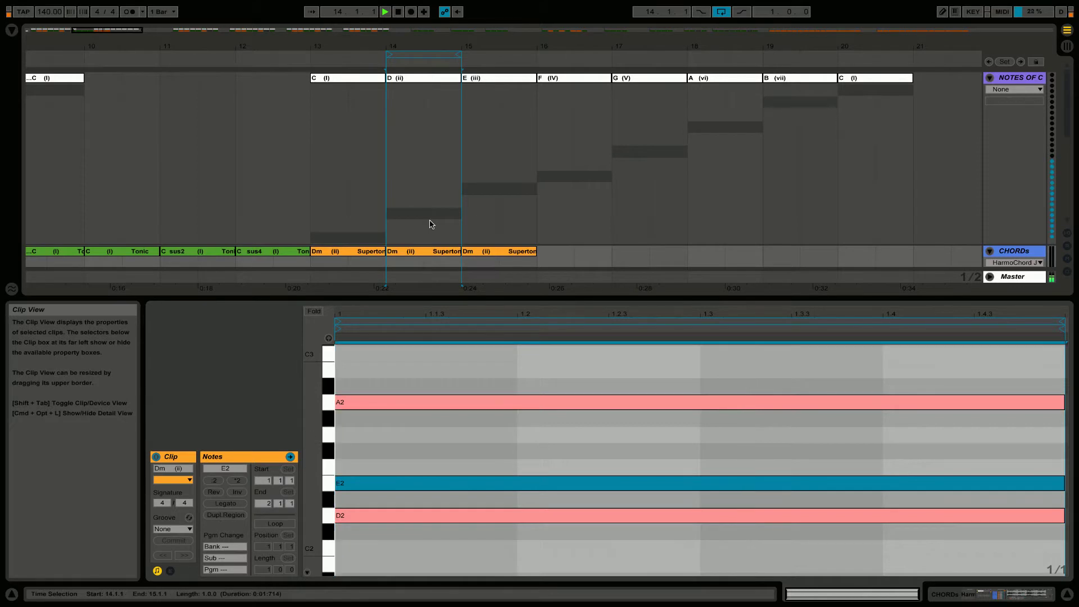
pyautogui.click(430, 251)
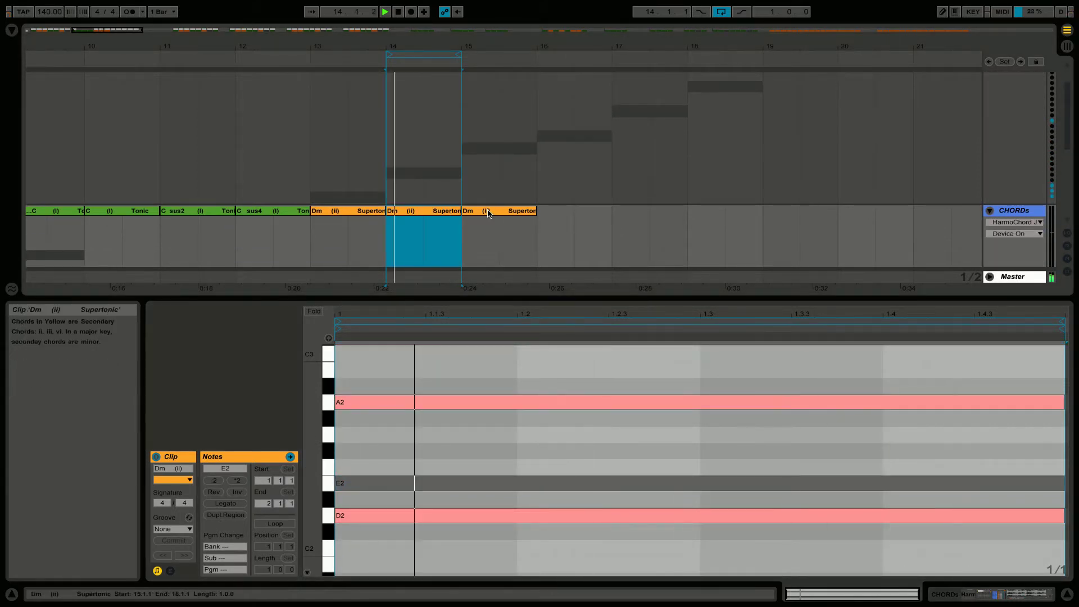
# Step: Raise the third Dm clip's F2 to G2 for a sus4 chord and loop bar 15
pyautogui.click(487, 213)
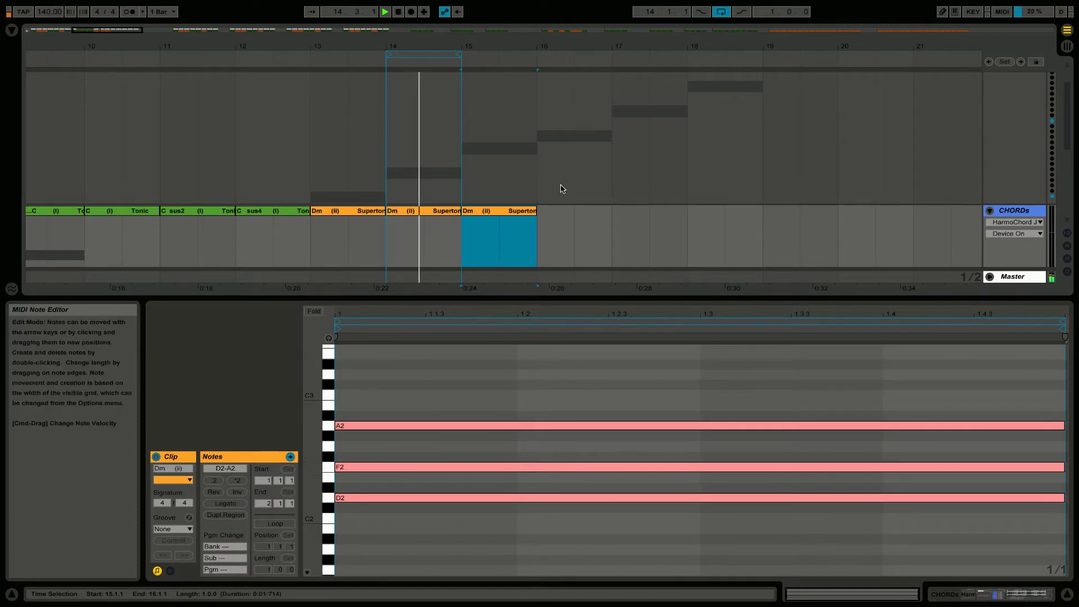
pyautogui.scroll(2, 585, 122)
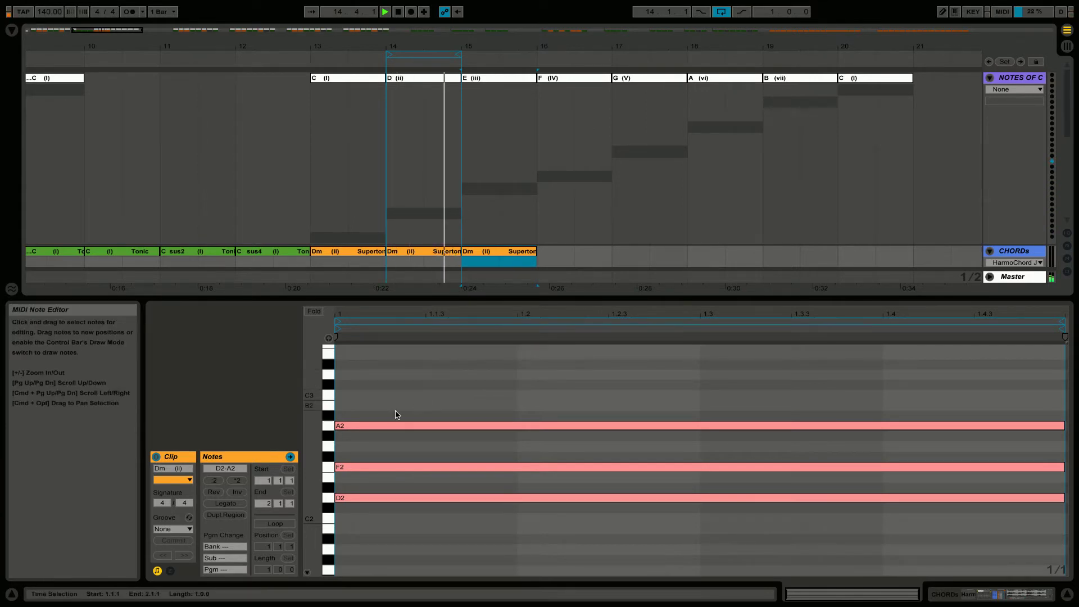
pyautogui.click(374, 467)
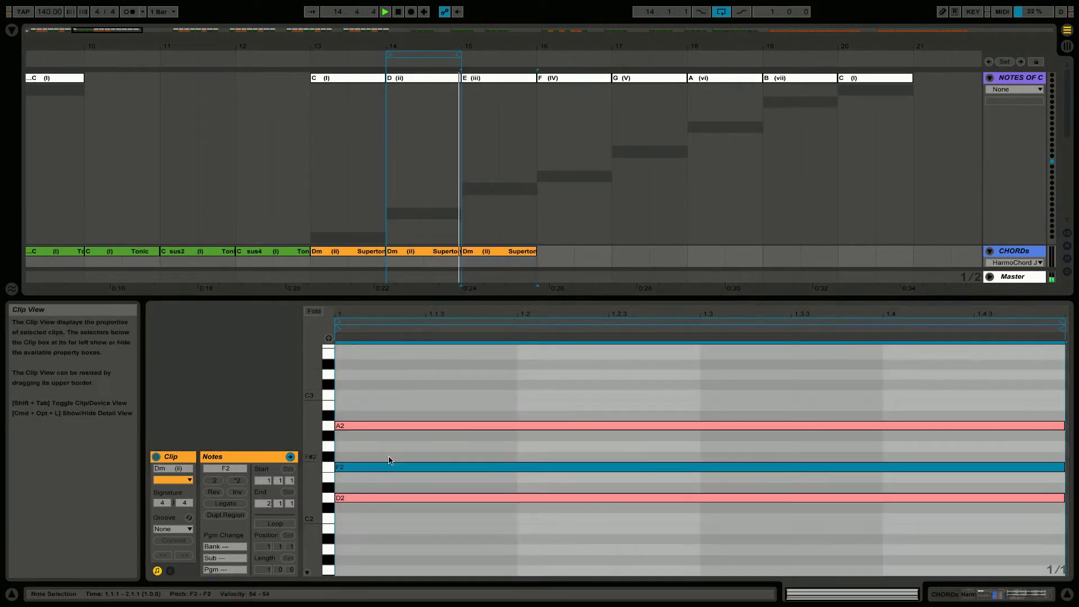
pyautogui.press('Up')
pyautogui.press('Up')
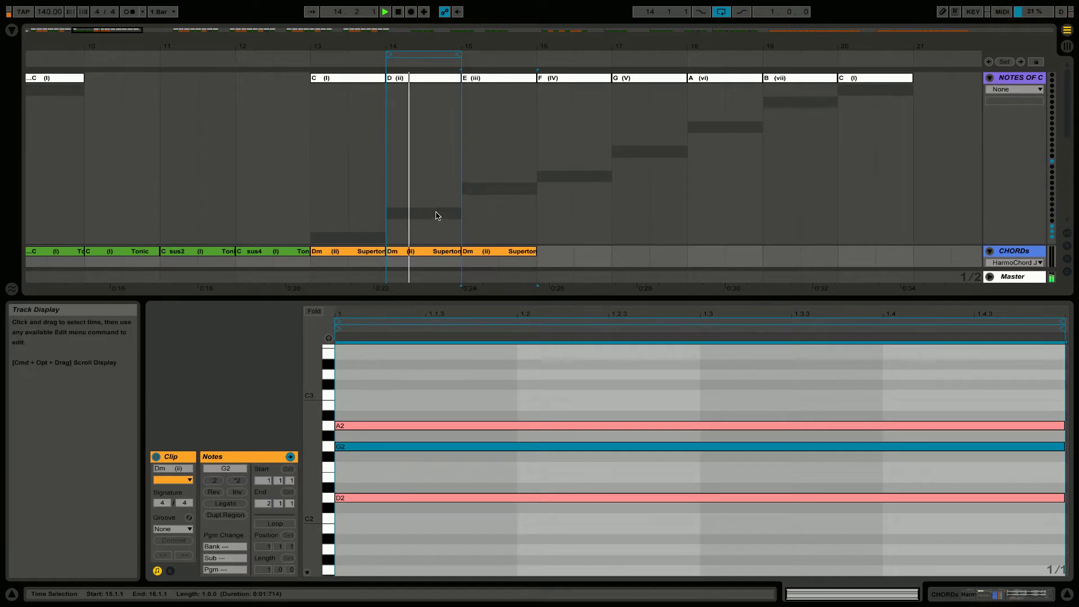
pyautogui.click(511, 260)
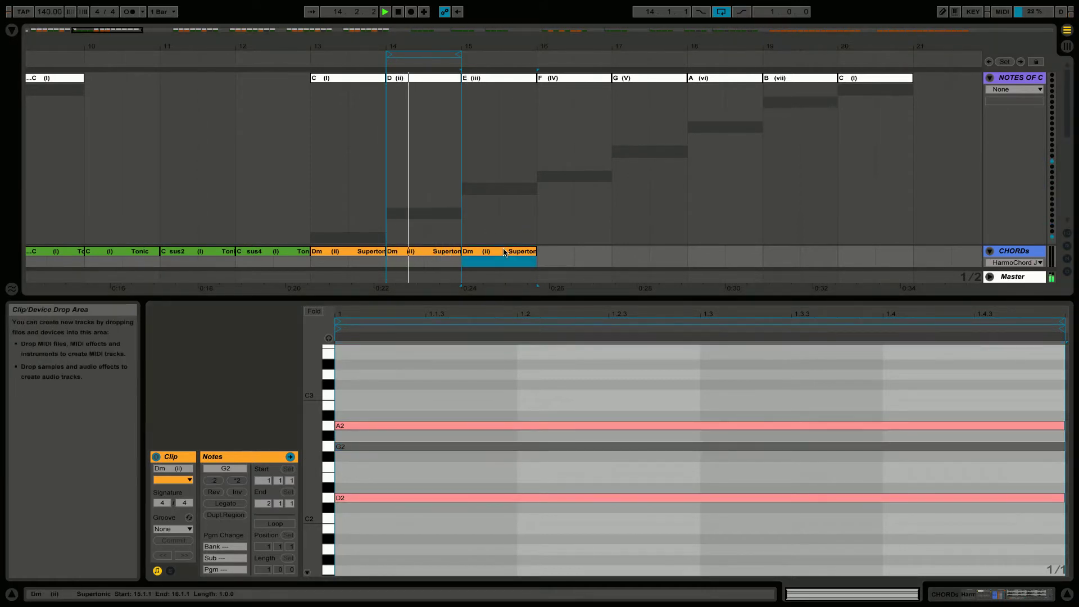
pyautogui.hotkey('ctrl', 'l')
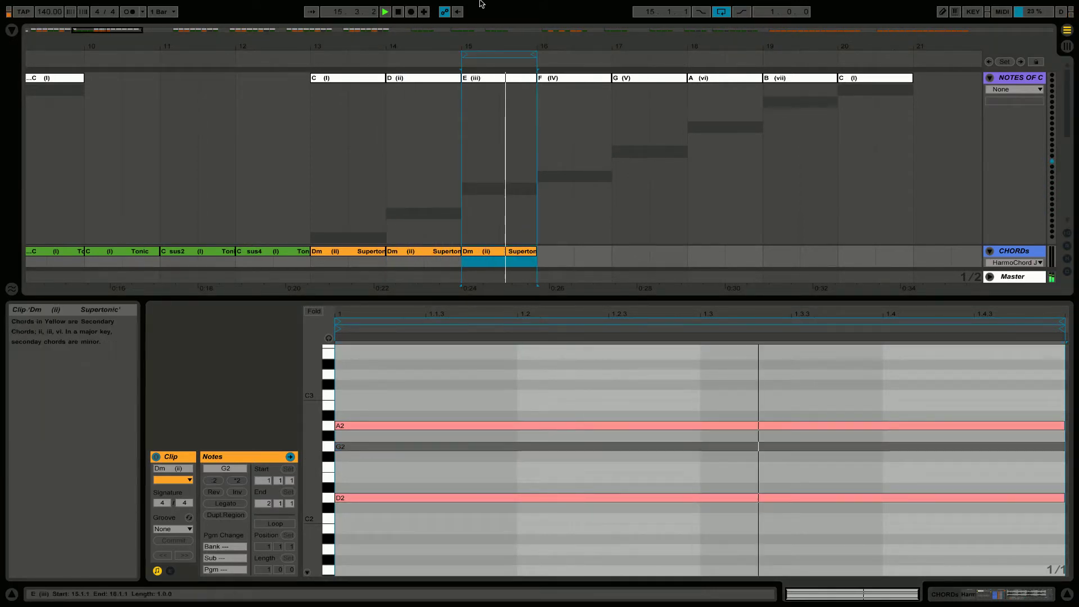
# Step: Move the loop start back to bar 13, hide the clip detail panel and zoom out the arrangement
pyautogui.moveTo(463, 54); pyautogui.dragTo(311, 53)
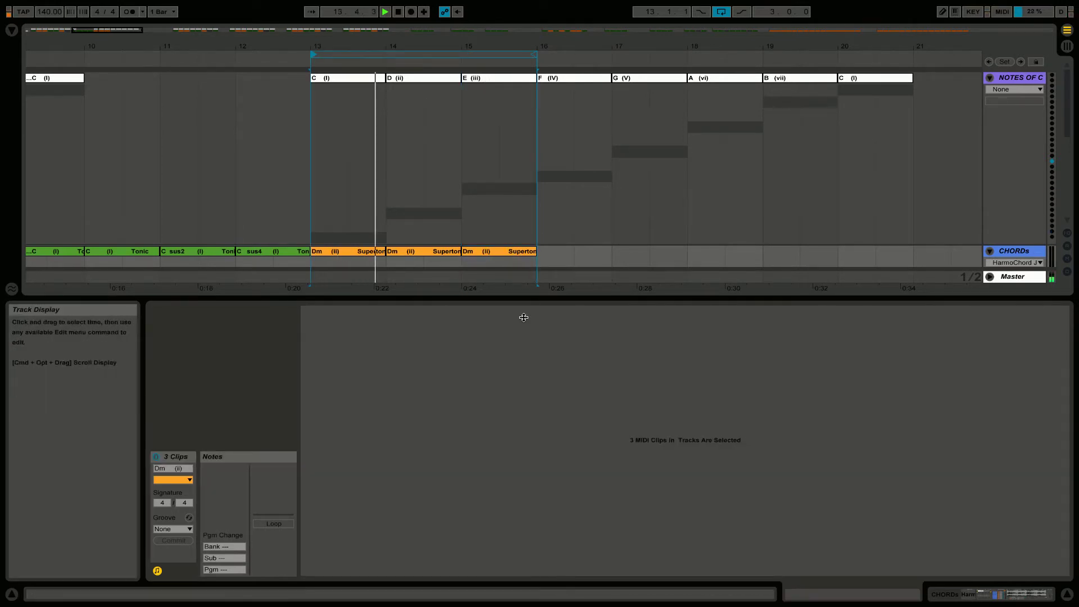
pyautogui.press('super+alt+l')
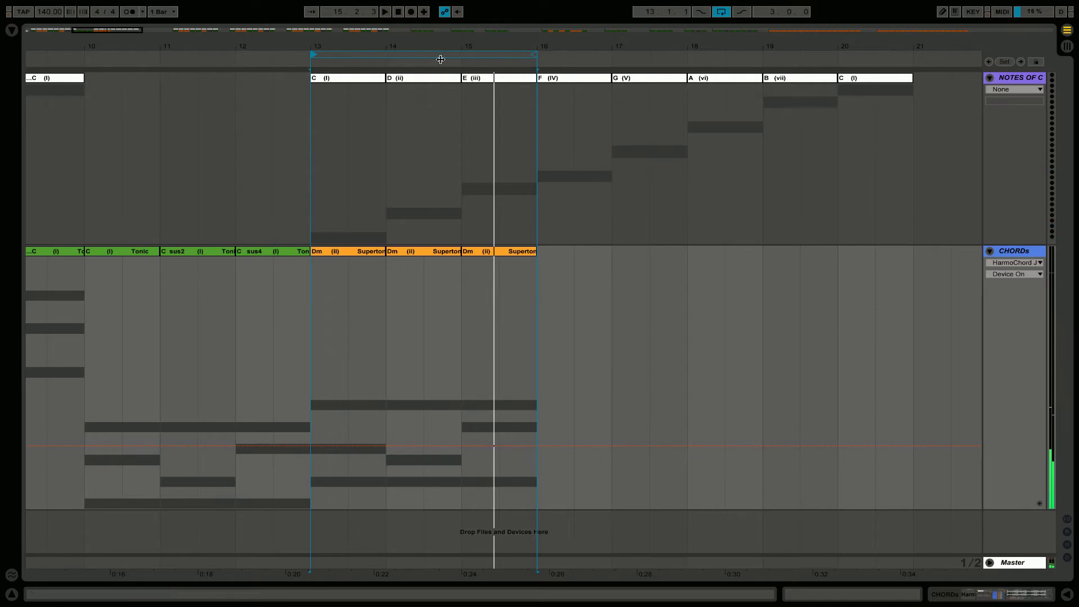
pyautogui.moveTo(441, 46); pyautogui.dragTo(413, 45)
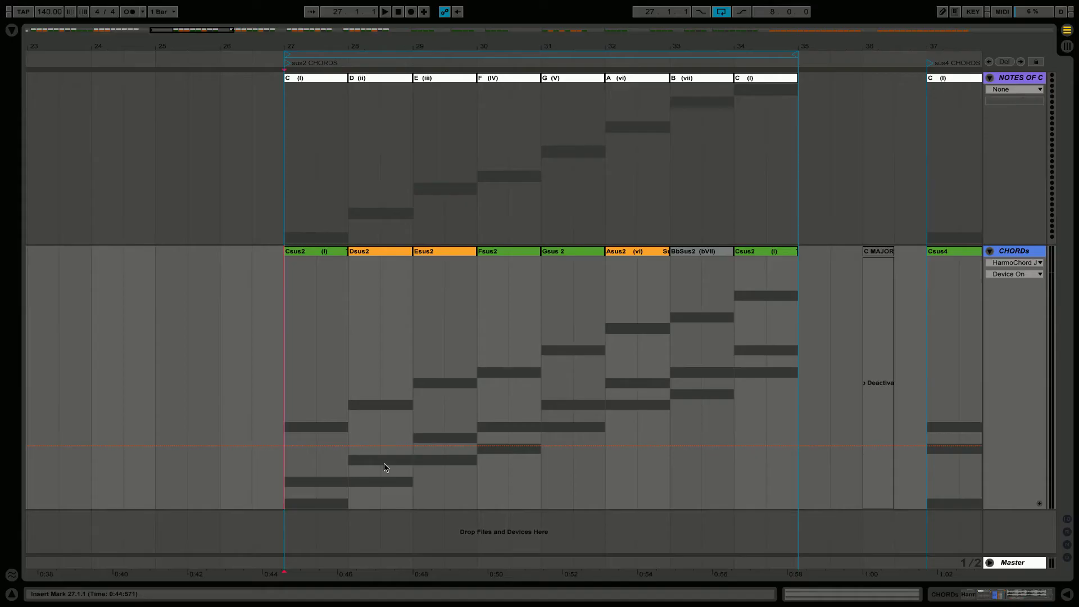
# Step: Play the looped sus2 row, Csus2 at bar 27 through to Csus2 at bar 34
pyautogui.press('space')
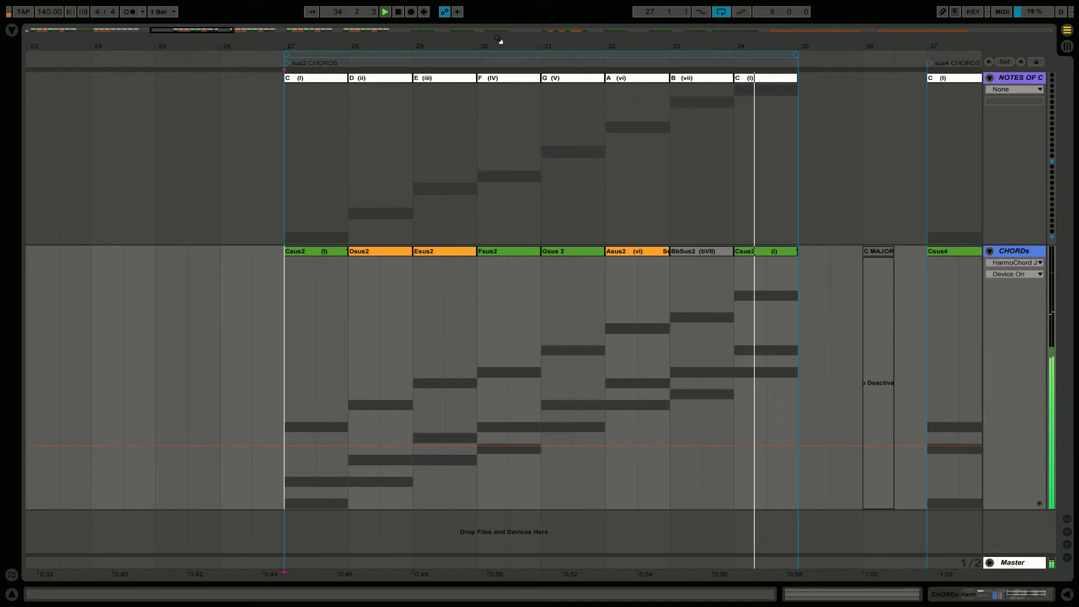
# Step: Stop playback and loop the sus4 clips from Csus4 at bar 37 to Csus4 at bar 44
pyautogui.press('space')
pyautogui.moveTo(494, 47); pyautogui.dragTo(494, 30)
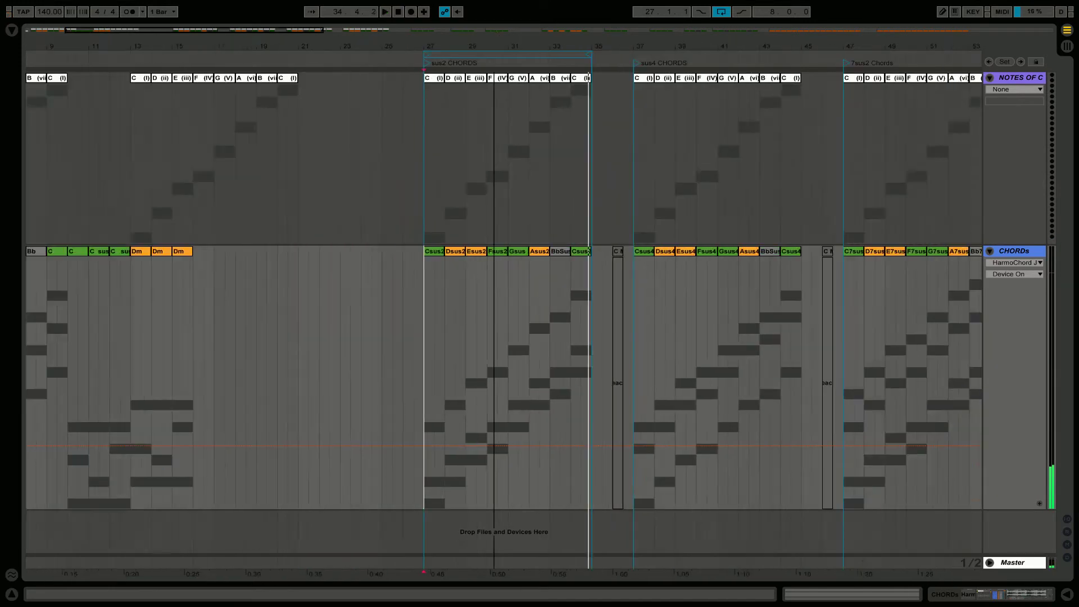
pyautogui.click(791, 252)
pyautogui.keyDown('shift'); pyautogui.click(644, 254); pyautogui.keyUp('shift')
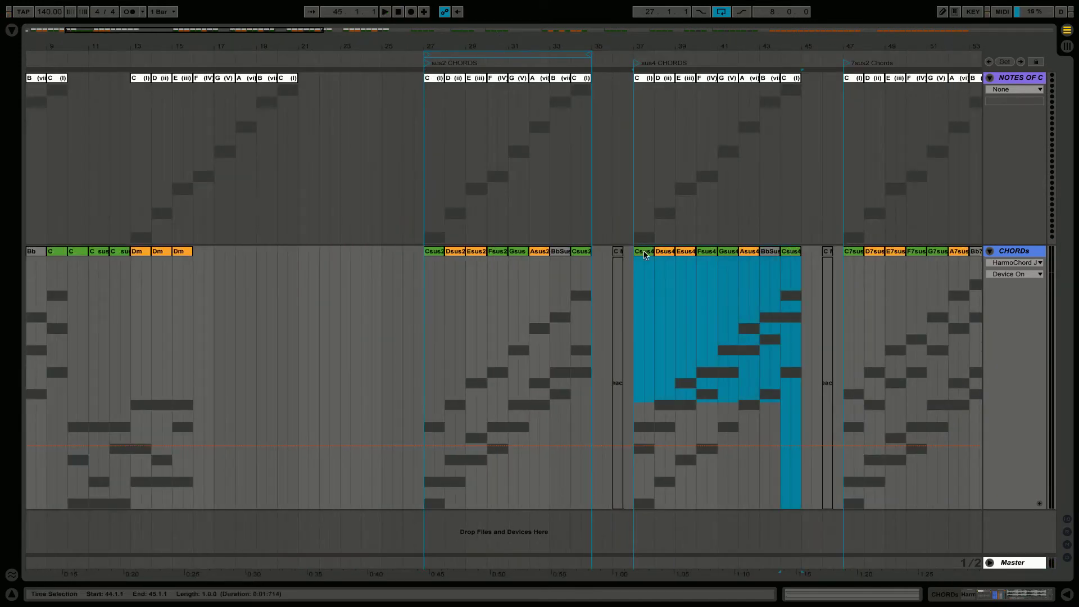
pyautogui.hotkey('ctrl', 'l')
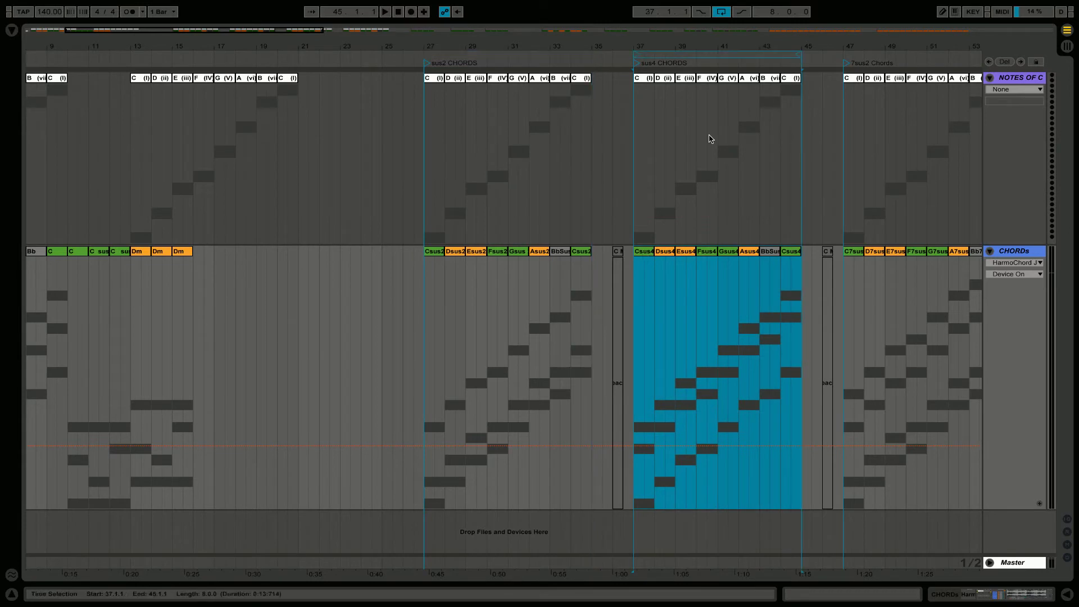
# Step: Zoom to bars 37–45 and play the sus4 row, Csus4 through BbSus4, then stop
pyautogui.moveTo(700, 44); pyautogui.dragTo(671, 44)
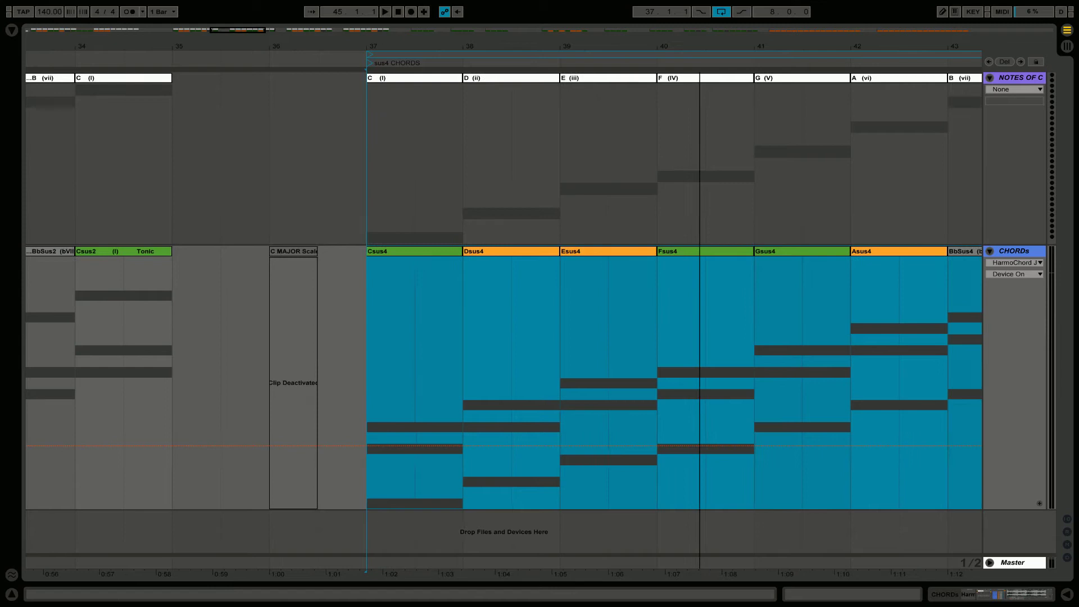
pyautogui.moveTo(703, 45); pyautogui.dragTo(411, 45)
pyautogui.press('space')
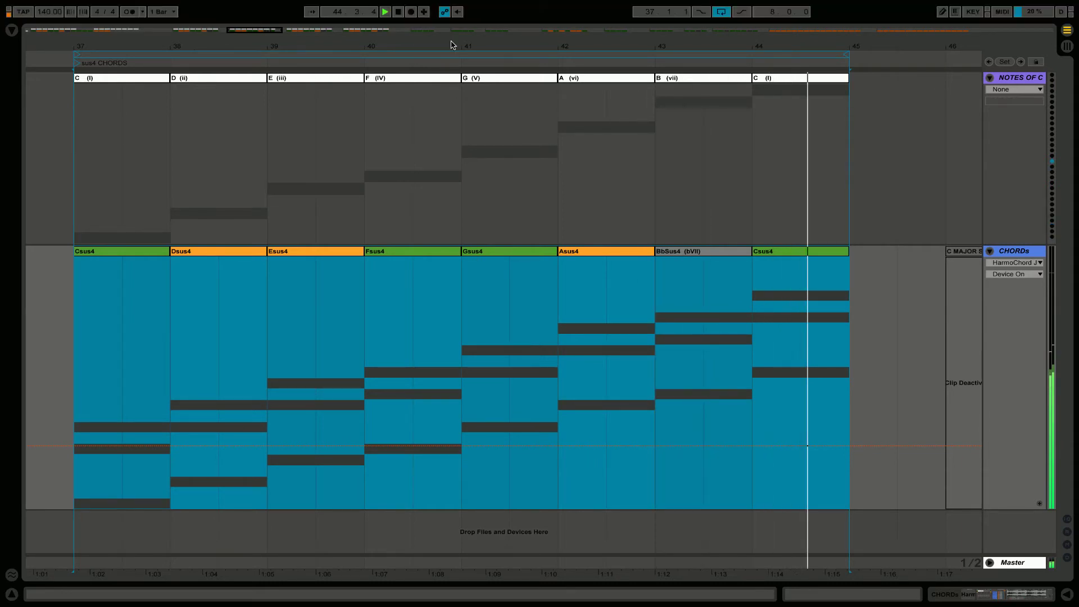
pyautogui.press('space')
# Step: Open the C7sus2 clip, select the 7sus2 chord range at bars 47–55, and zoom to fit it
pyautogui.moveTo(454, 43); pyautogui.dragTo(454, 0)
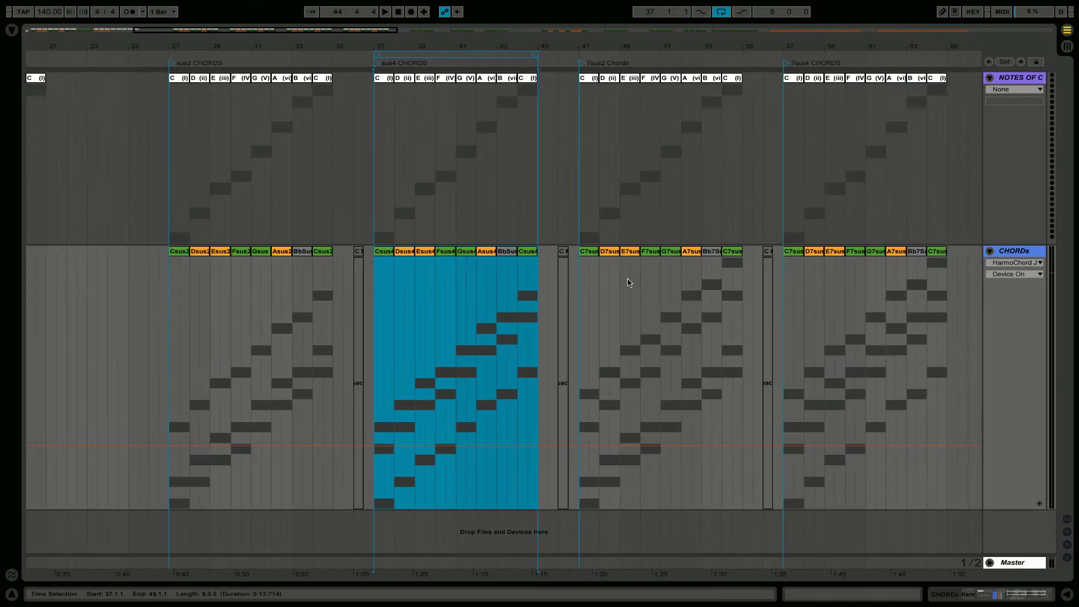
pyautogui.doubleClick(598, 285)
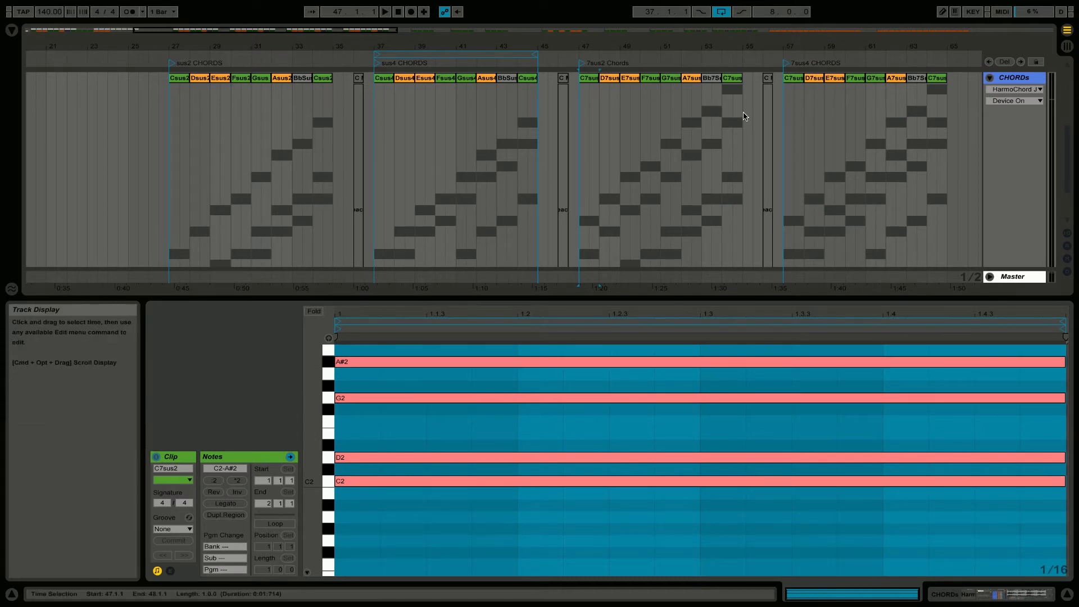
pyautogui.moveTo(743, 116); pyautogui.dragTo(583, 138)
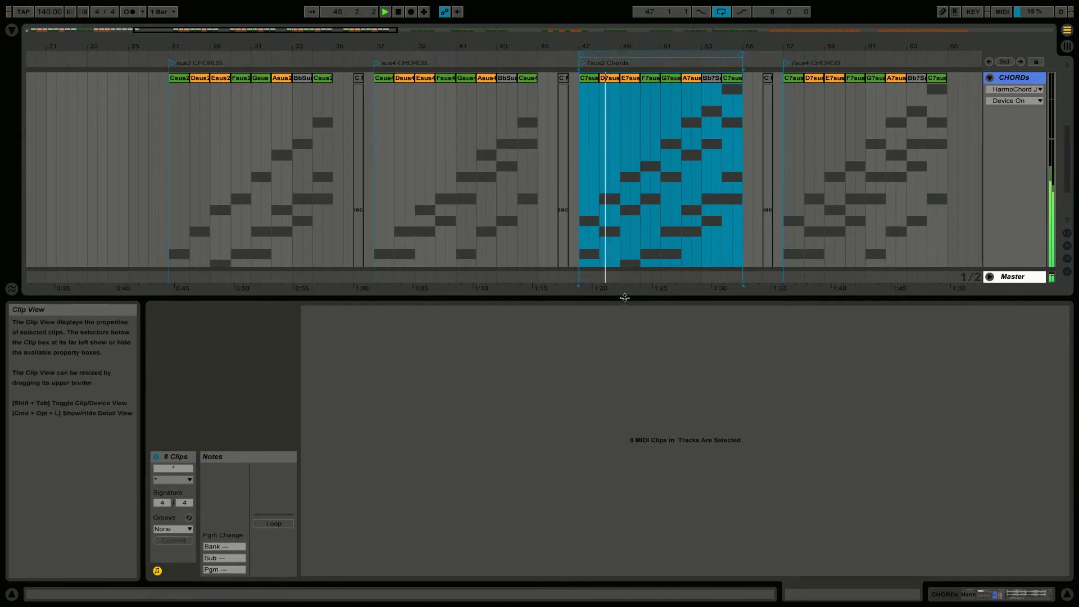
pyautogui.press('alt+super+l')
pyautogui.press('z')
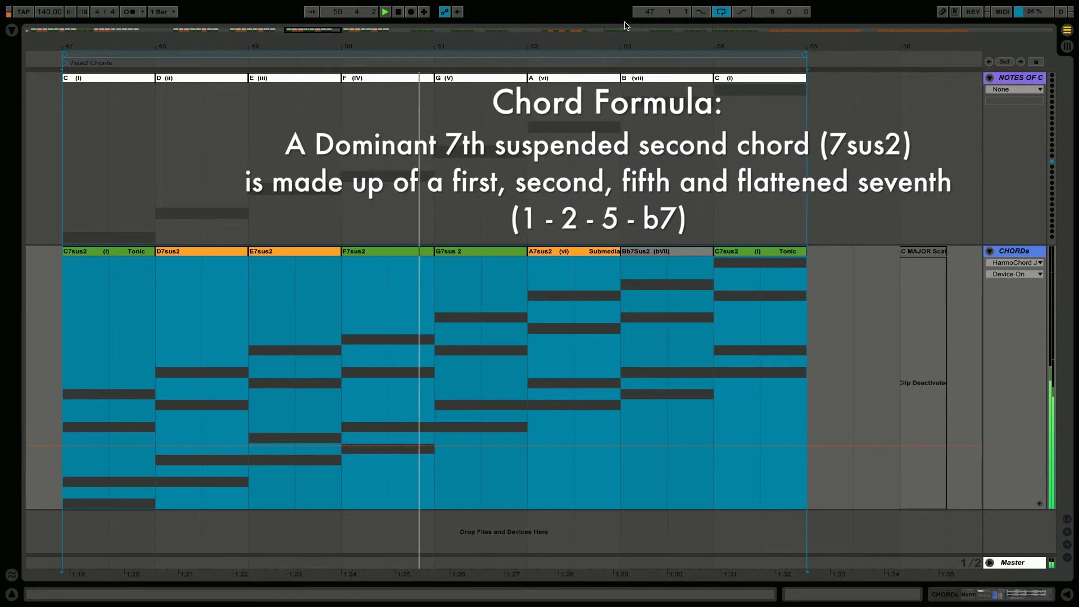
# Step: Inspect the C7sus2 notes C2, D2, G2 and A#2 in the piano roll, then close it
pyautogui.moveTo(623, 45); pyautogui.dragTo(624, 30)
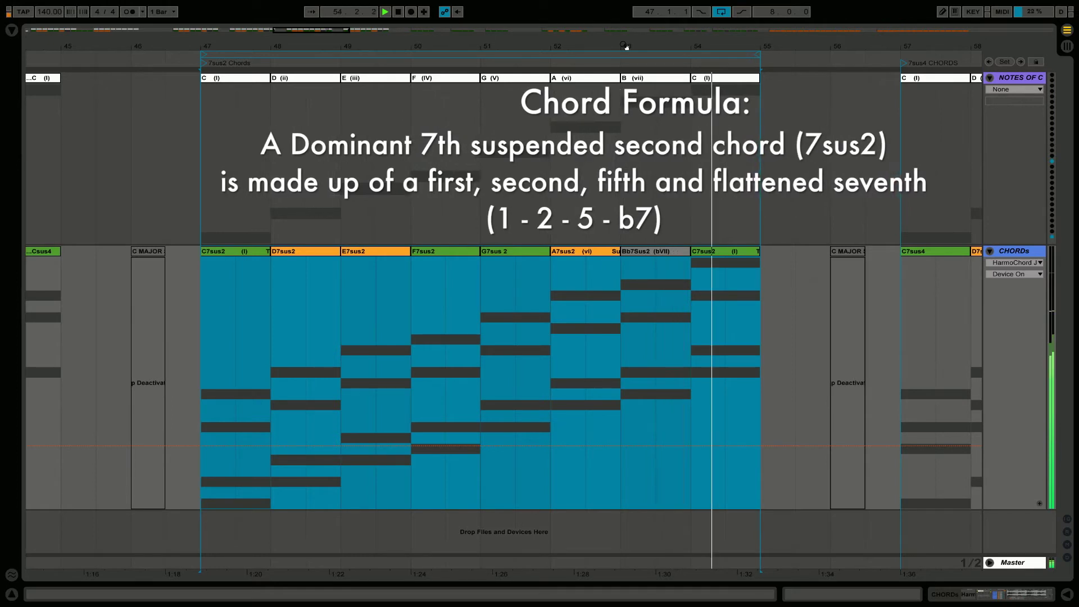
pyautogui.doubleClick(224, 258)
pyautogui.moveTo(316, 431); pyautogui.dragTo(376, 387)
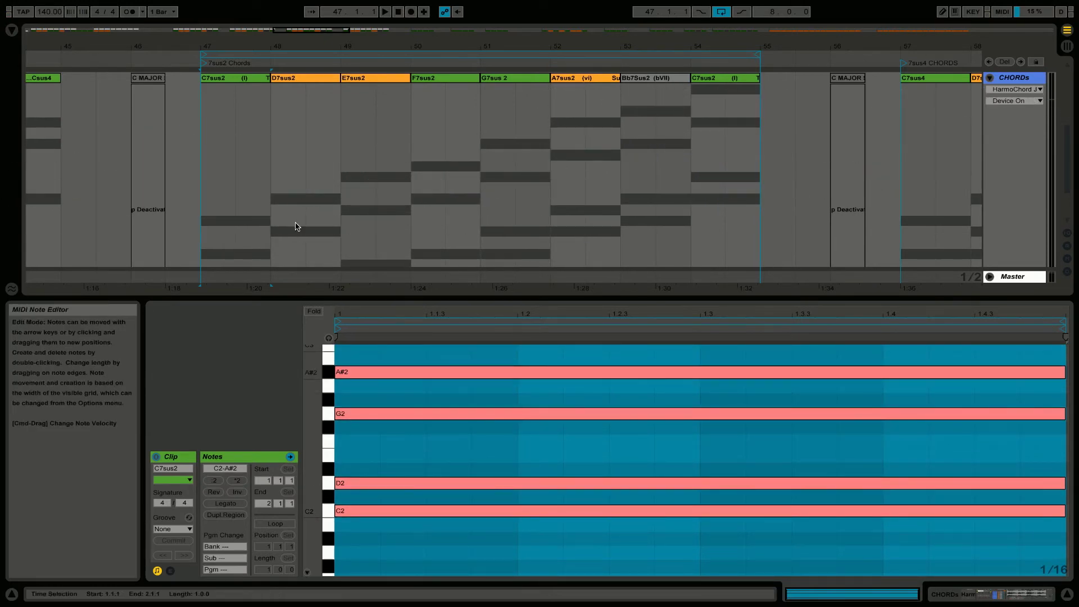
pyautogui.scroll(3, 290, 150)
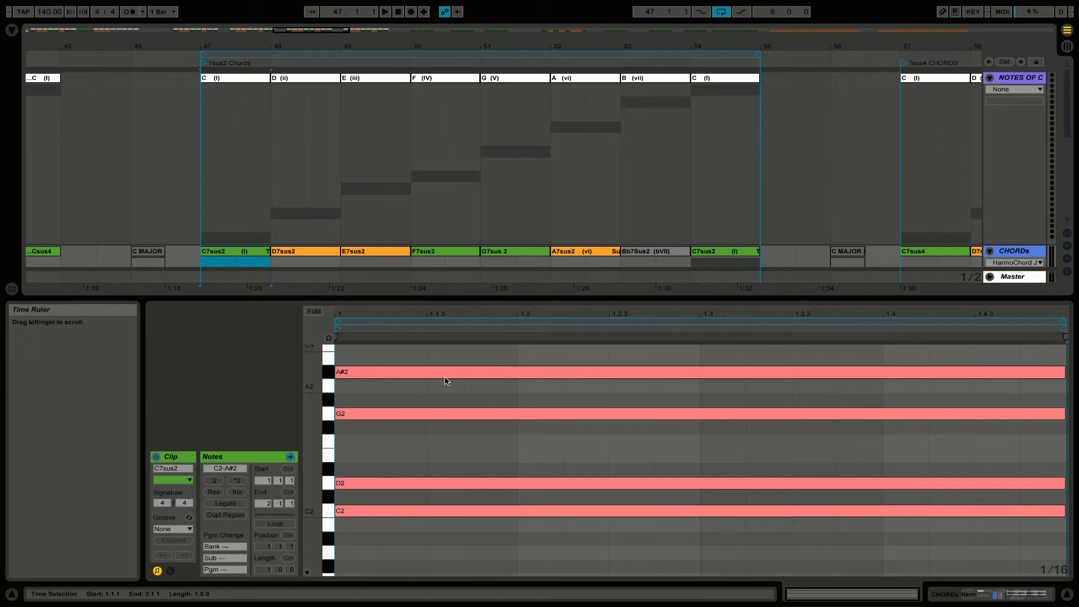
pyautogui.doubleClick(510, 300)
pyautogui.moveTo(616, 46); pyautogui.dragTo(300, 41)
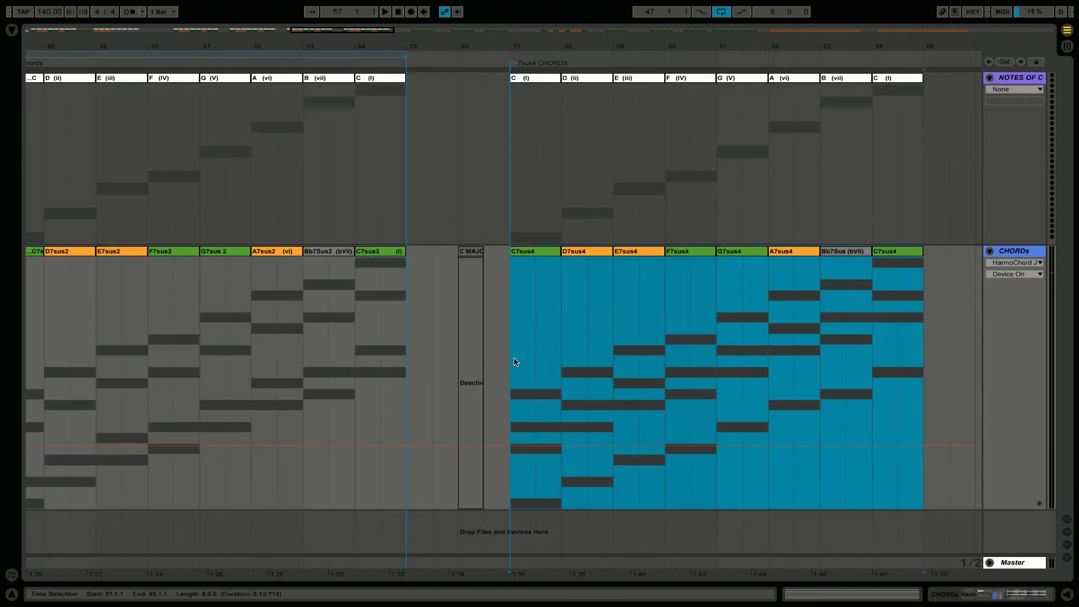
# Step: Loop bars 57–65 of the 7sus4 row and start playback
pyautogui.moveTo(548, 368); pyautogui.dragTo(515, 362)
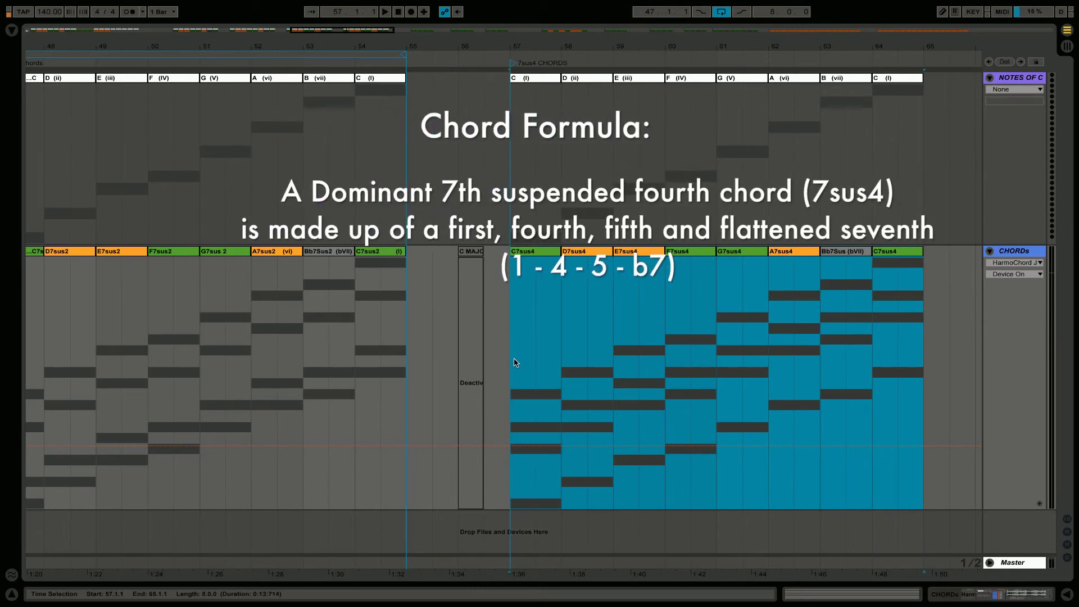
pyautogui.hotkey('ctrl', 'l')
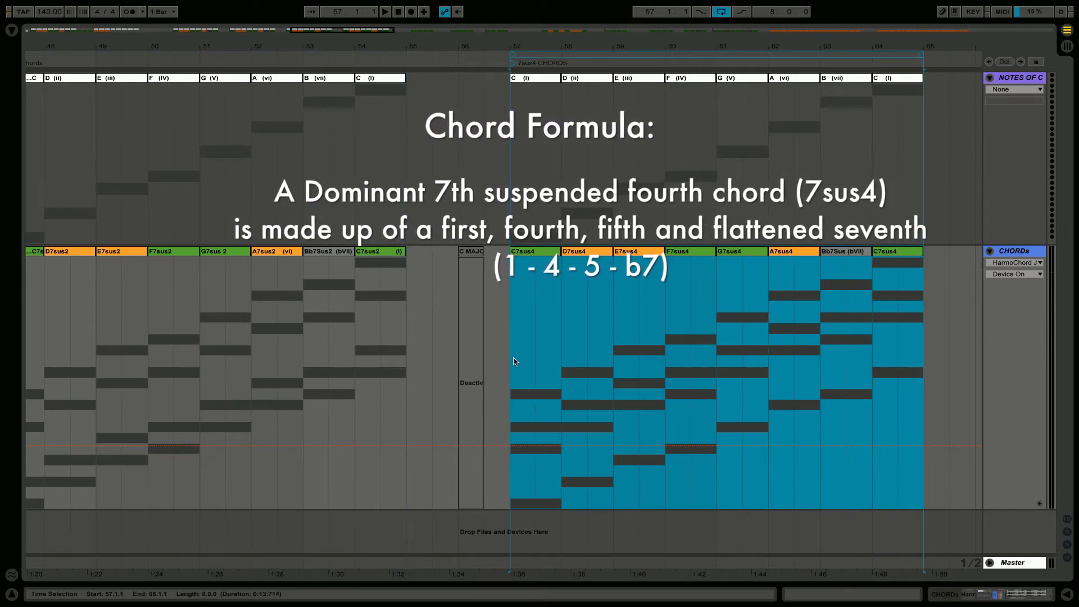
pyautogui.press('space')
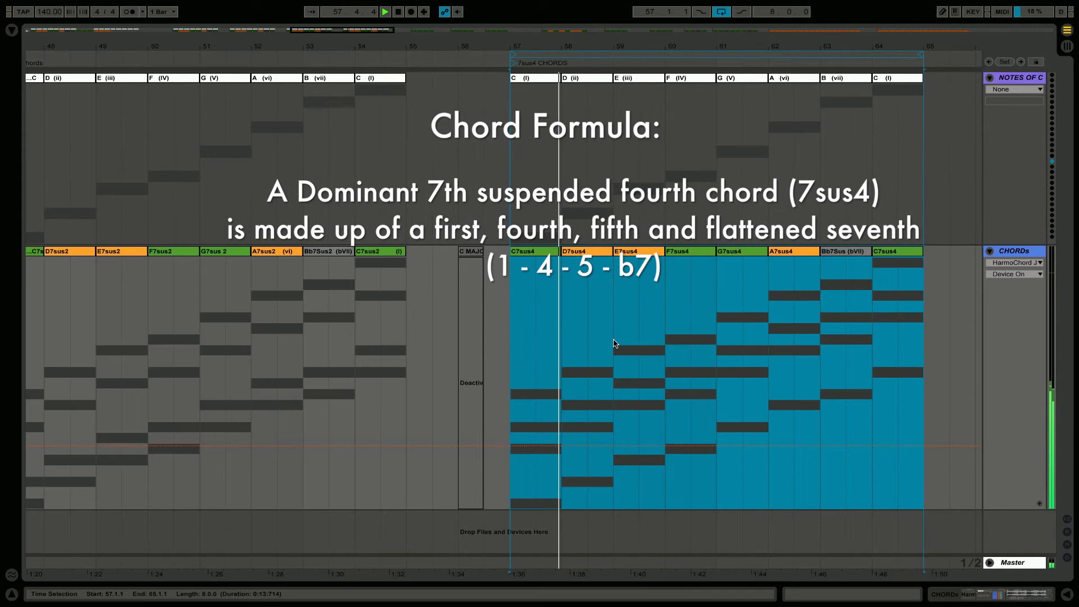
# Step: Inspect the C7sus4 and F7sus4 (F2–A#2–C3–D#3) notes, then close the editor and show the example progressions
pyautogui.doubleClick(530, 253)
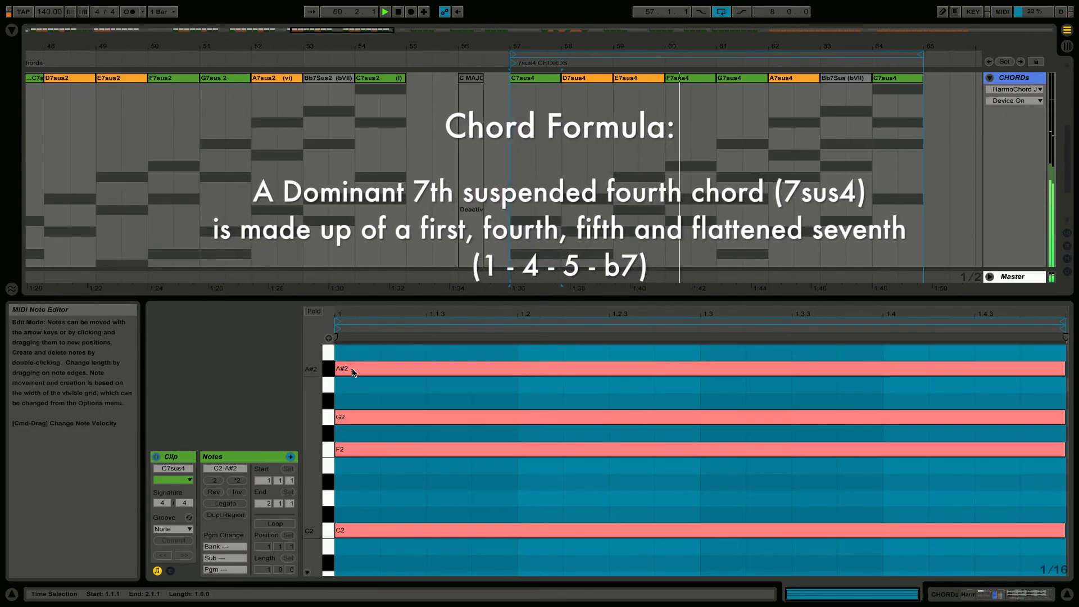
pyautogui.click(696, 80)
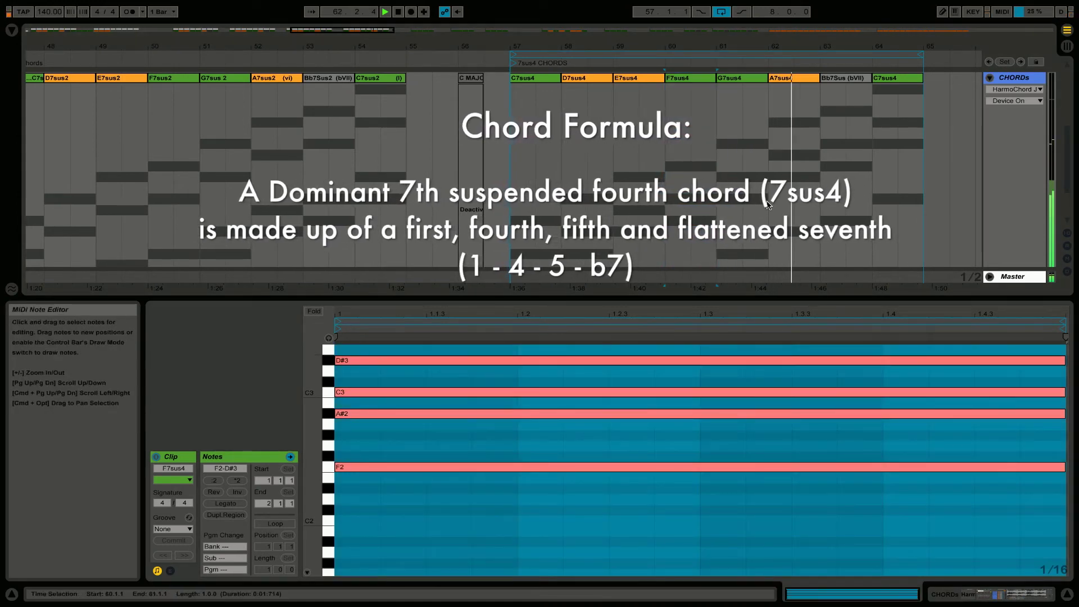
pyautogui.scroll(3, 768, 169)
pyautogui.scroll(3, 768, 159)
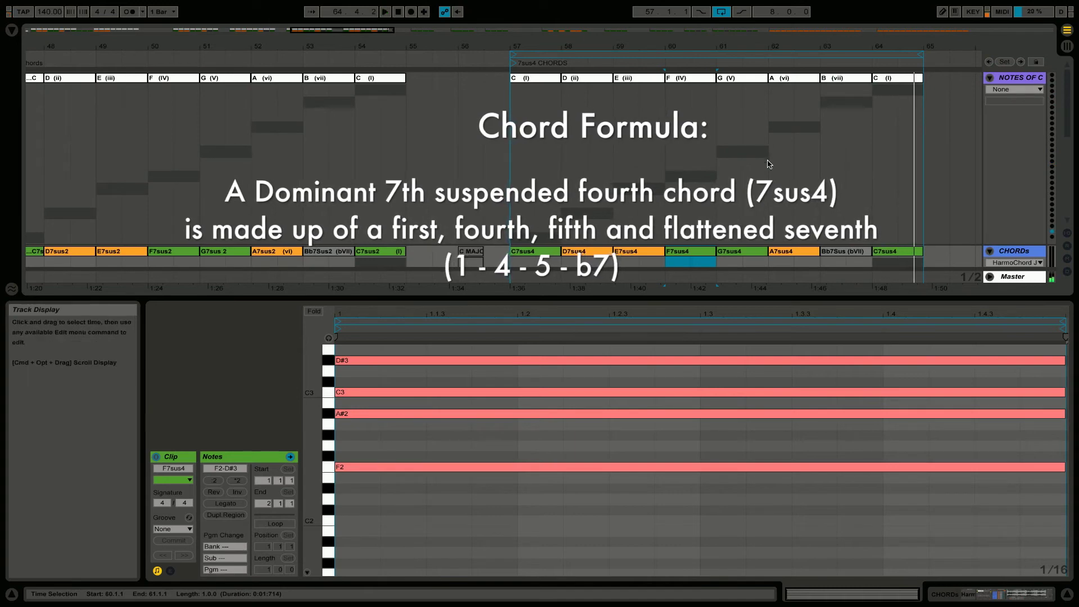
pyautogui.click(670, 296)
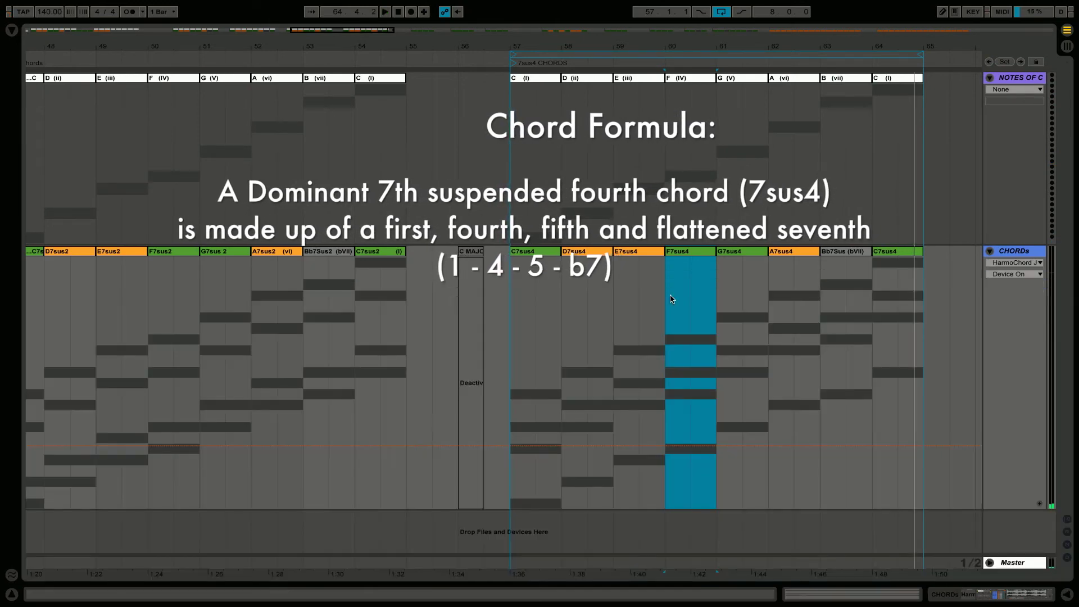
pyautogui.moveTo(754, 46); pyautogui.dragTo(558, 13)
pyautogui.moveTo(793, 49); pyautogui.dragTo(754, 194)
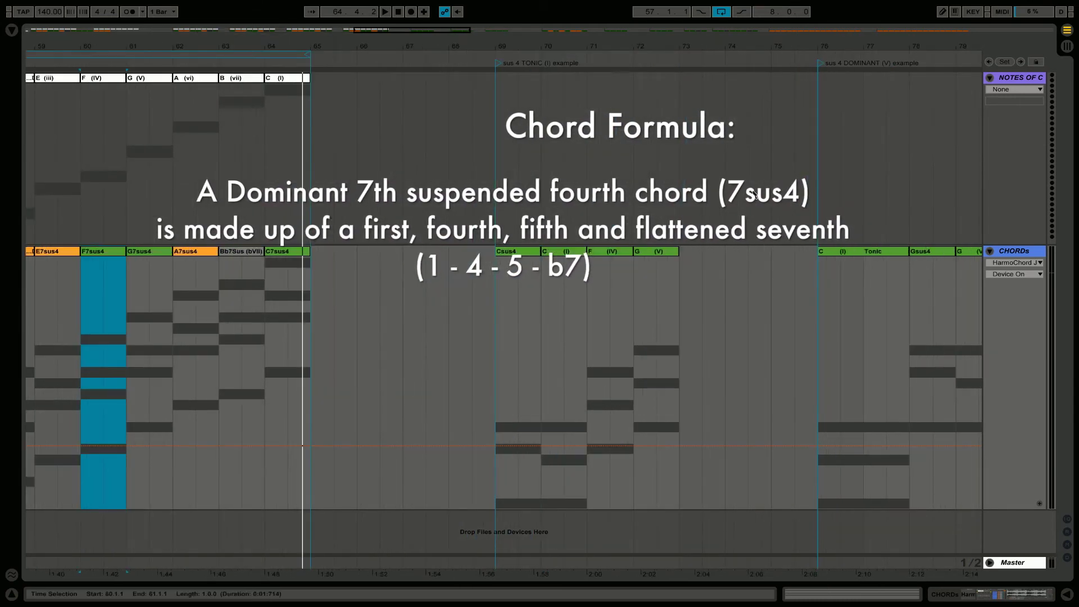
# Step: Play the sus4 tonic example at bars 69–73 (Csus4, C, F, G) from bar 69, then stop
pyautogui.moveTo(686, 315); pyautogui.dragTo(487, 318)
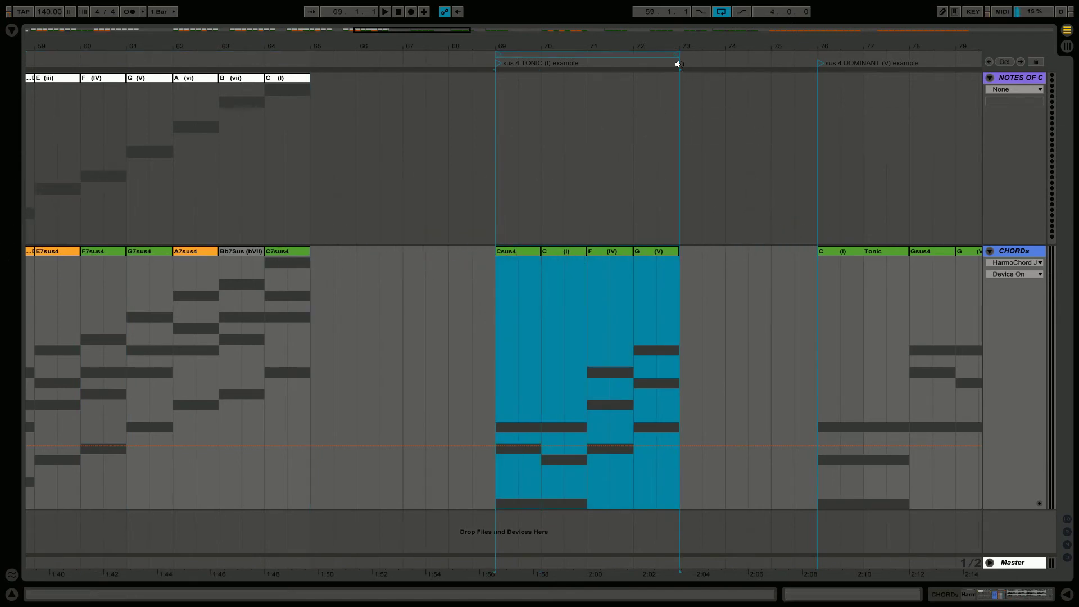
pyautogui.moveTo(663, 44); pyautogui.dragTo(662, 83)
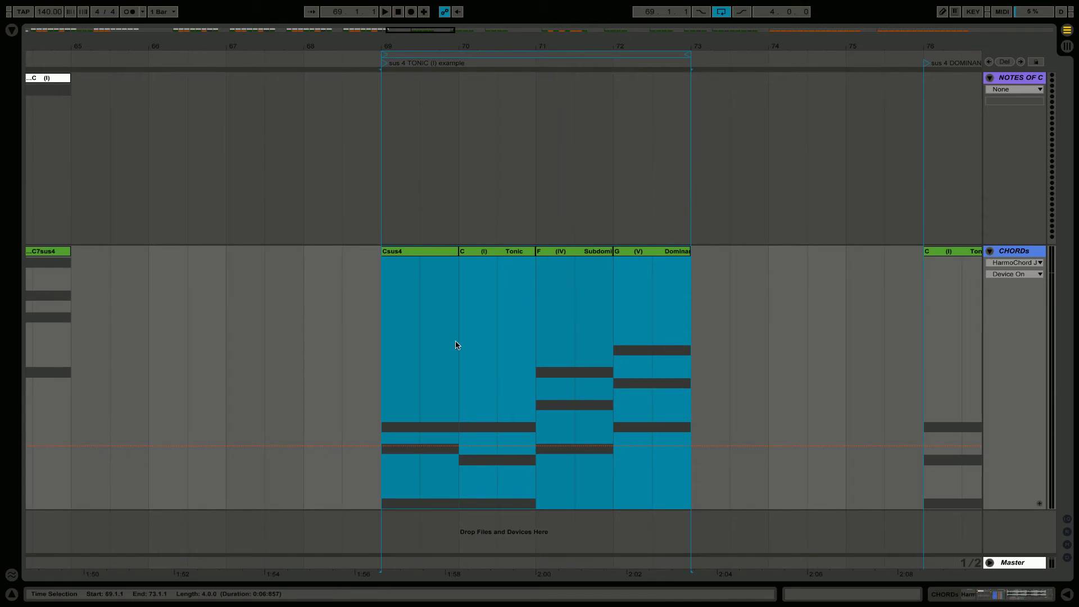
pyautogui.click(379, 403)
pyautogui.press('space')
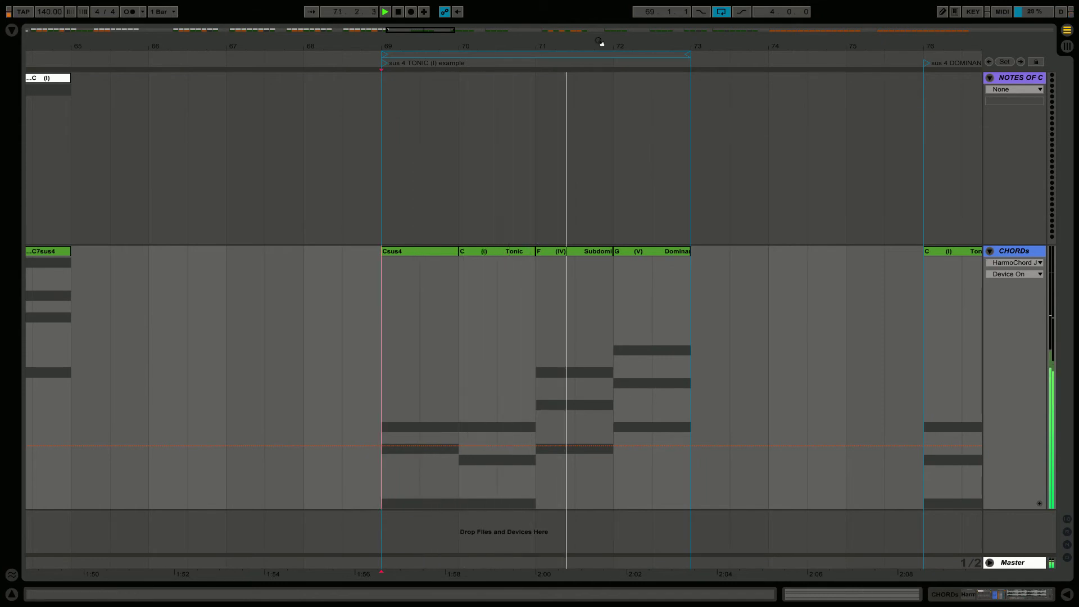
pyautogui.moveTo(600, 42); pyautogui.dragTo(473, 18)
pyautogui.press('space')
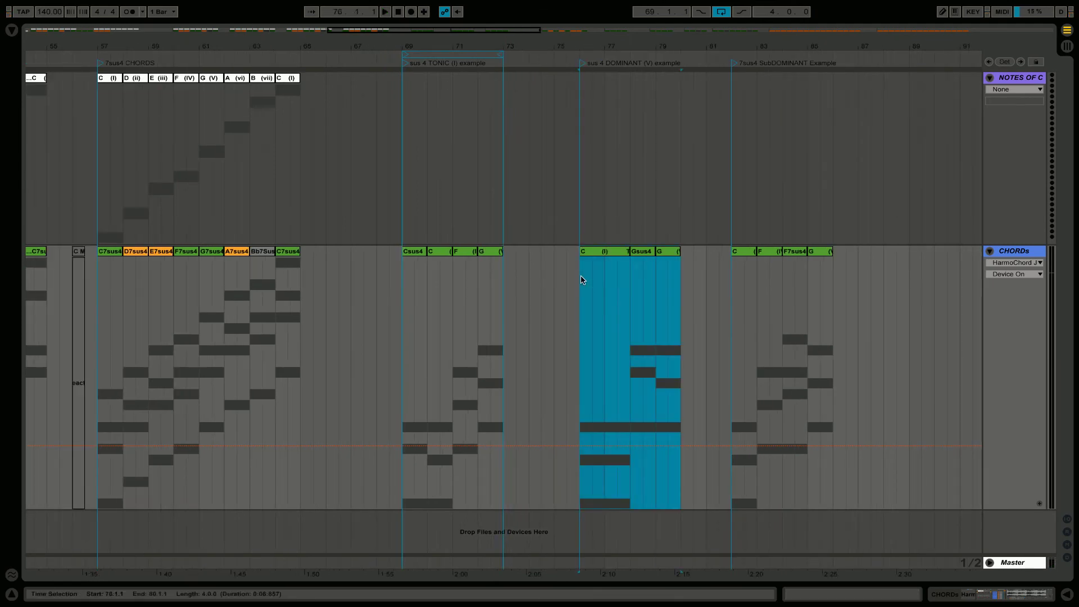
# Step: Loop and play the sus4 dominant example at bars 76–80, then stop
pyautogui.press('super+l')
pyautogui.moveTo(646, 46); pyautogui.dragTo(561, 82)
pyautogui.press('space')
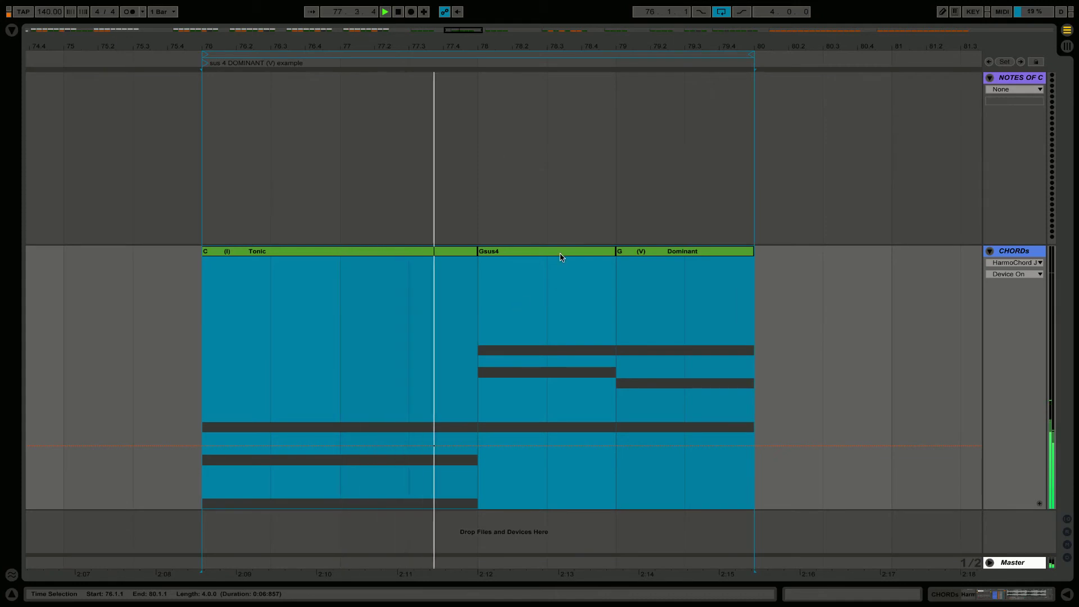
pyautogui.moveTo(537, 44); pyautogui.dragTo(496, 20)
pyautogui.press('space')
# Step: Loop and play the 7sus4 subdominant example at bars 82–86: C, F, F7sus4, G
pyautogui.click(907, 252)
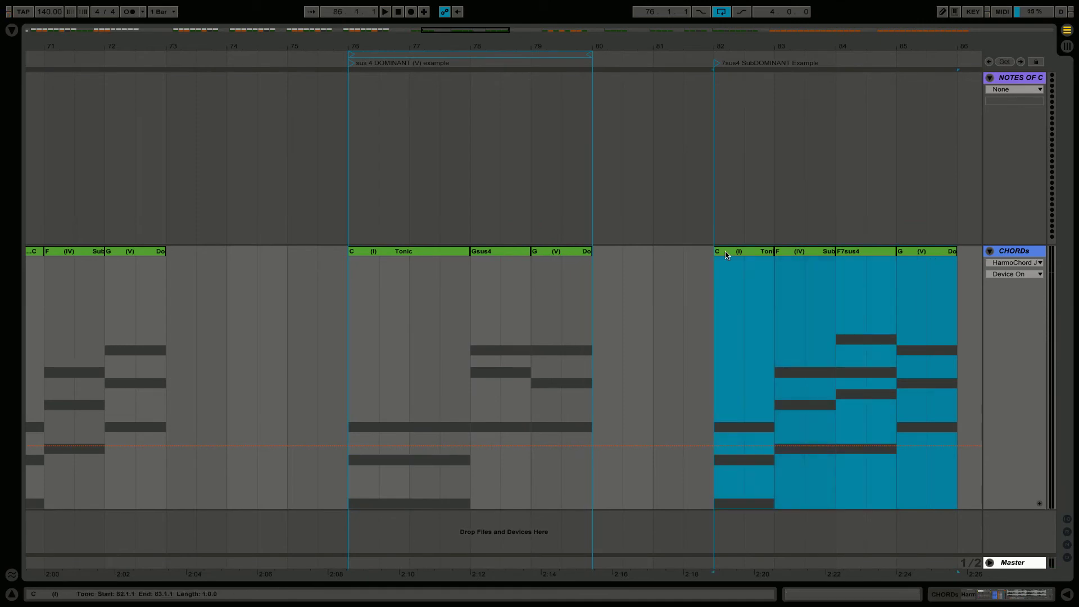
pyautogui.hotkey('ctrl', 'l')
pyautogui.press('space')
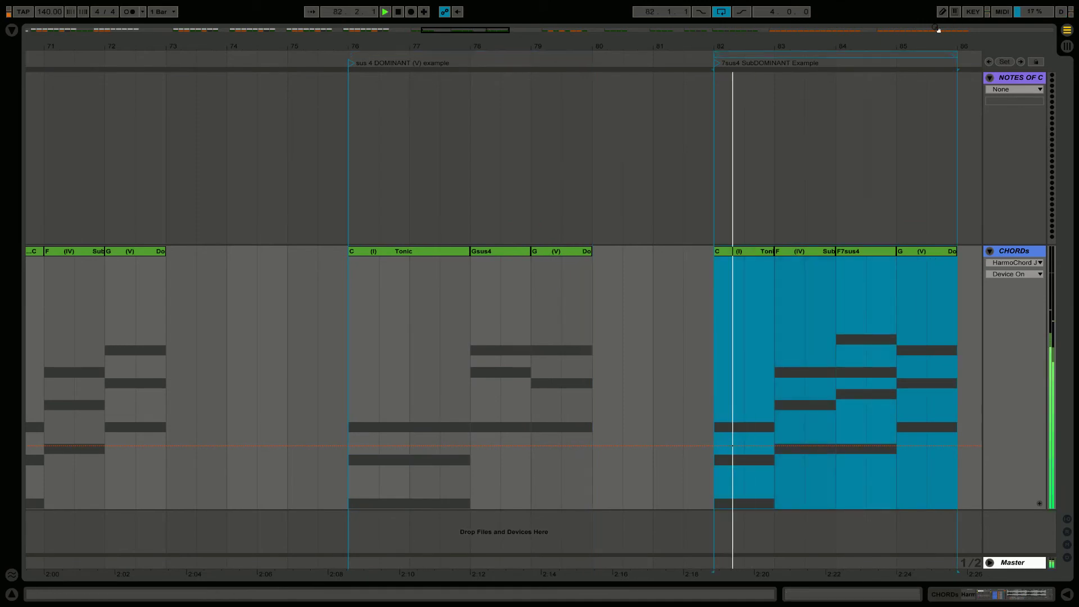
pyautogui.press('+')
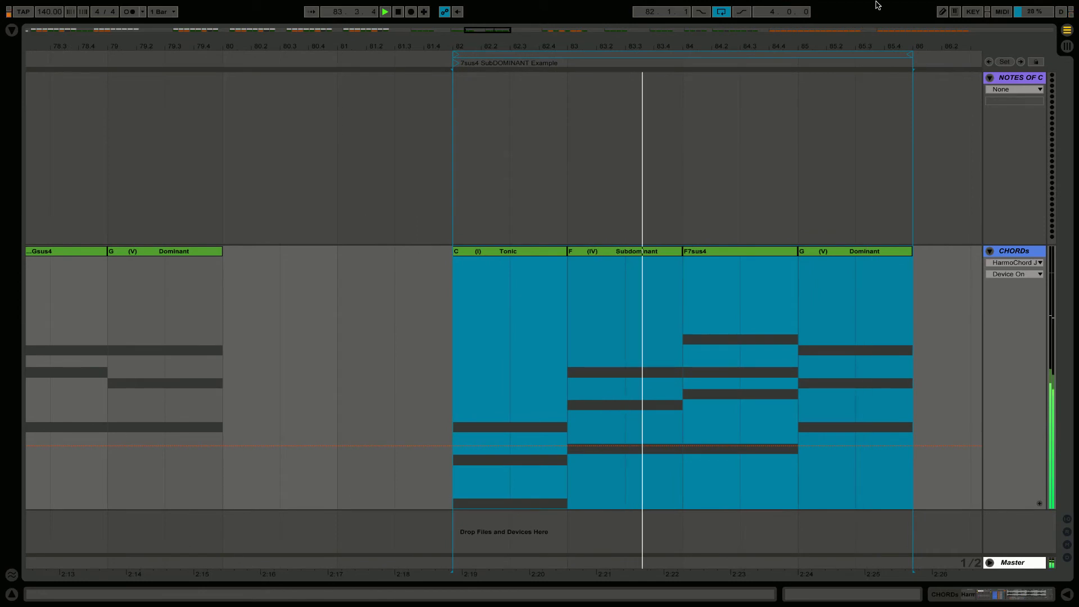
pyautogui.moveTo(876, 3)
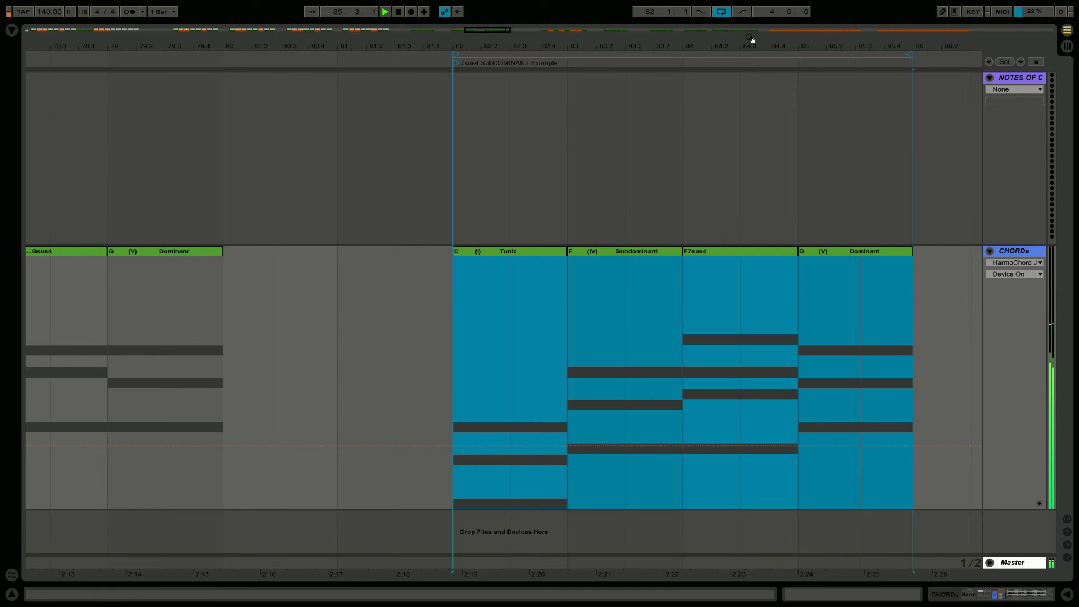
# Step: Play the sus2 tonic example from bar 92, then loop bars 92–100 (Csus2, Em, C, Dm, G) and fit them to view
pyautogui.moveTo(798, 46); pyautogui.dragTo(31, 23)
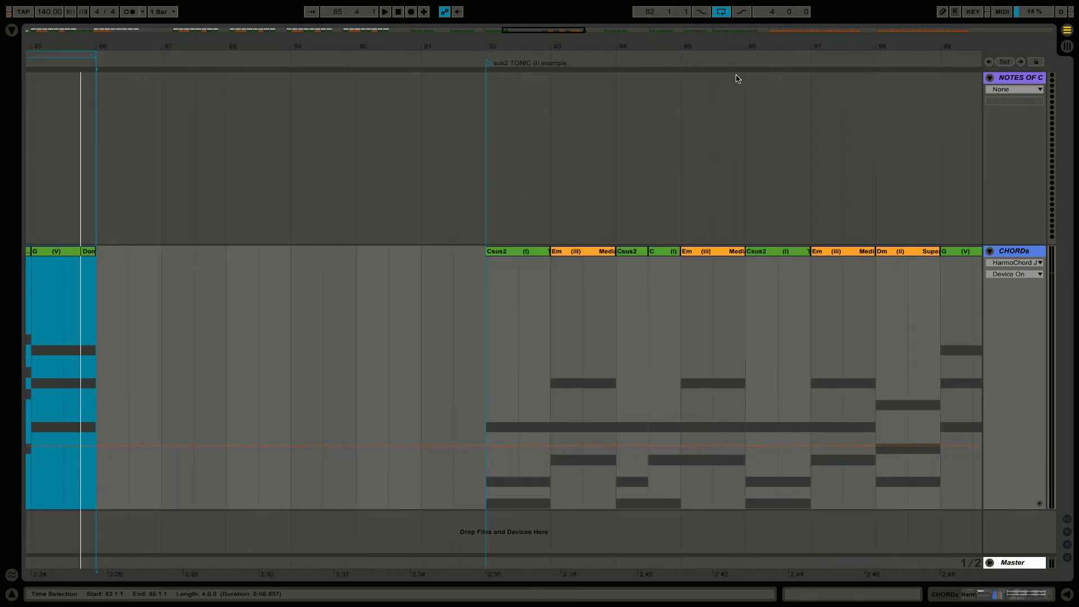
pyautogui.moveTo(845, 44); pyautogui.dragTo(583, 43)
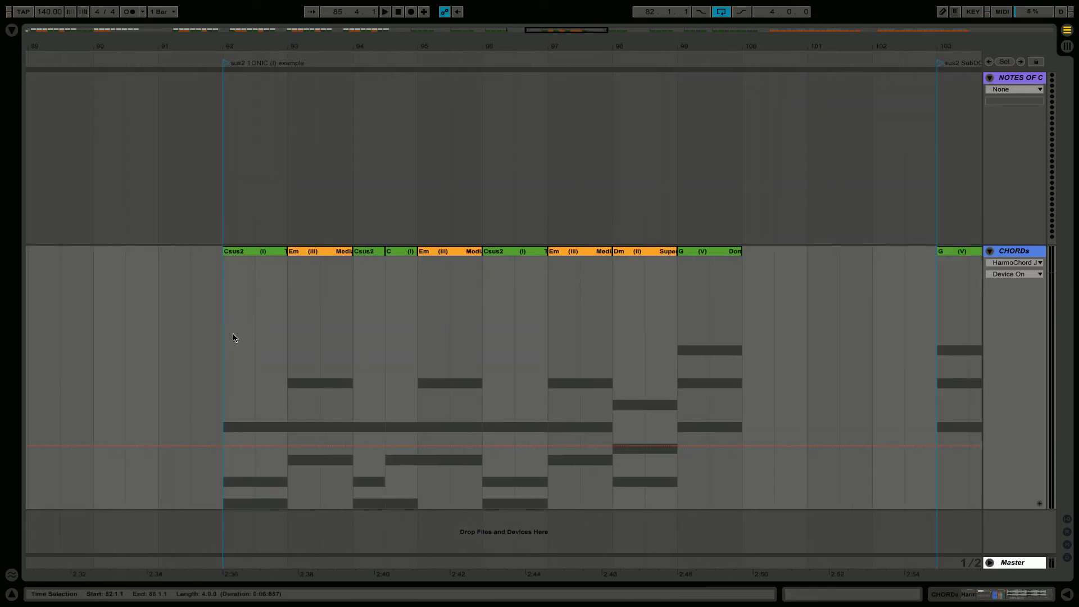
pyautogui.click(223, 345)
pyautogui.press('space')
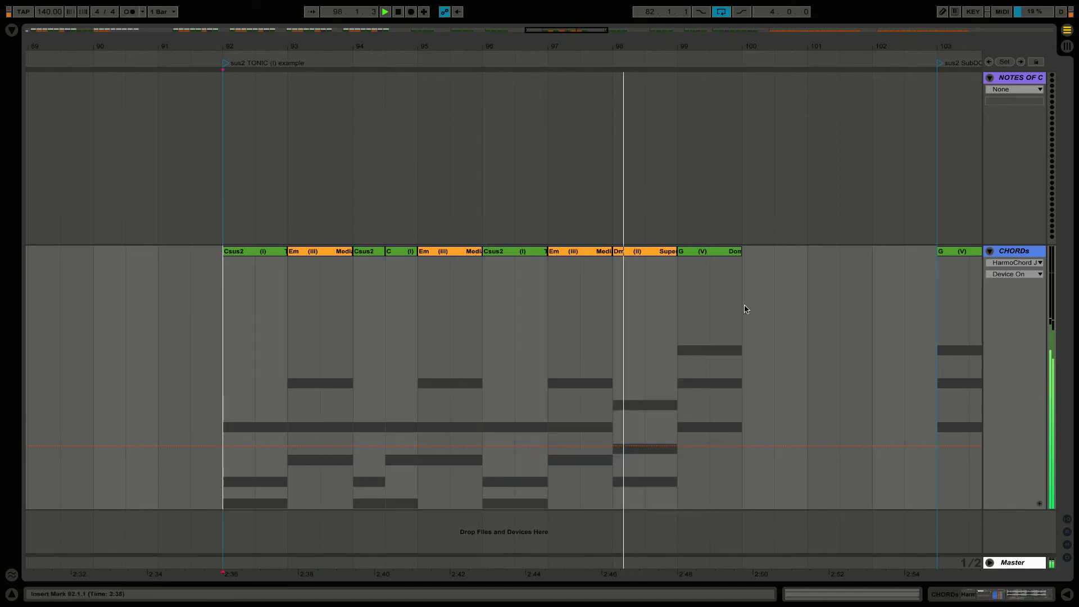
pyautogui.moveTo(744, 309); pyautogui.dragTo(229, 328)
pyautogui.hotkey('ctrl', 'l')
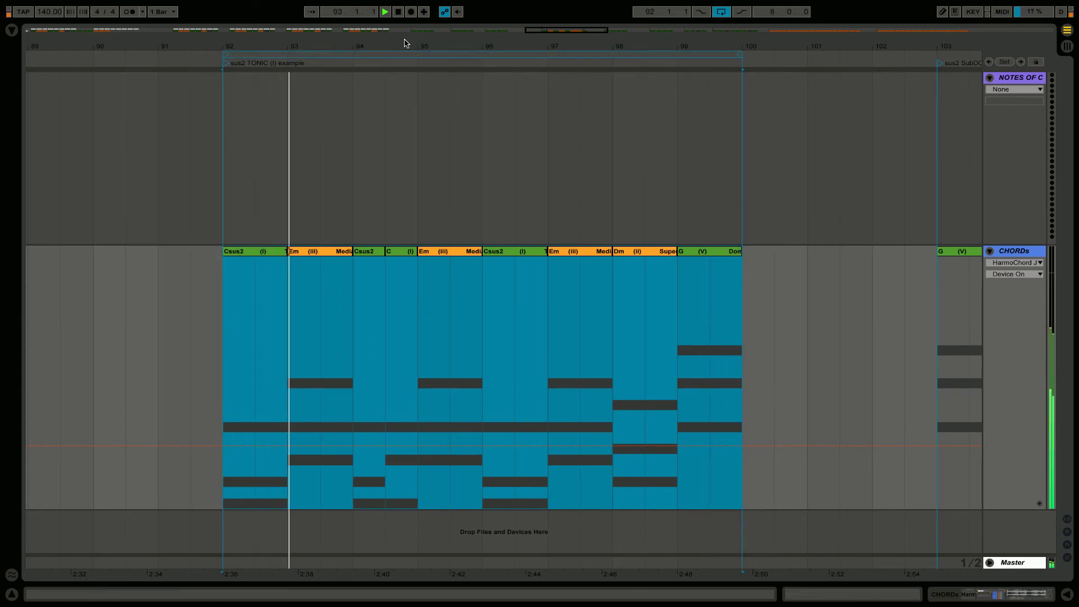
pyautogui.press('z')
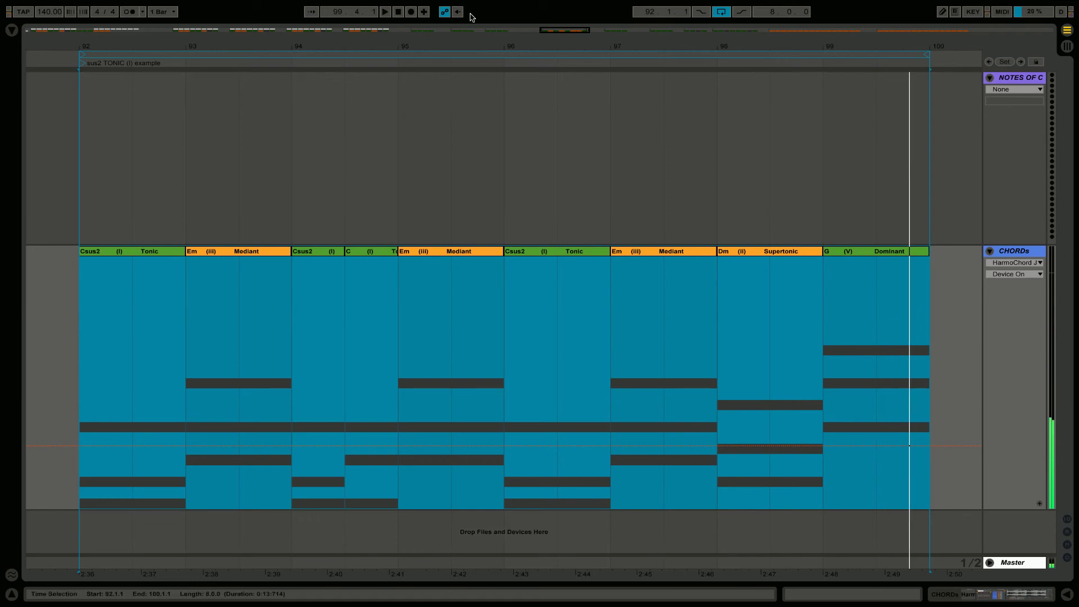
# Step: Loop the sus2 subdominant example clips at bars 103–107 and zoom in on them
pyautogui.scroll(-10, 466, 45)
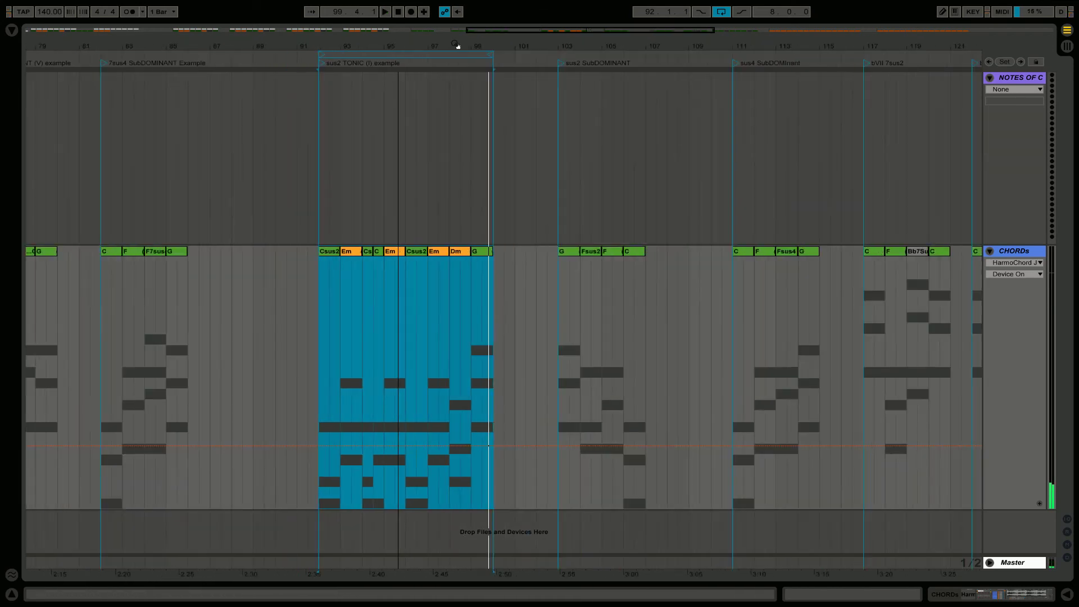
pyautogui.click(620, 251)
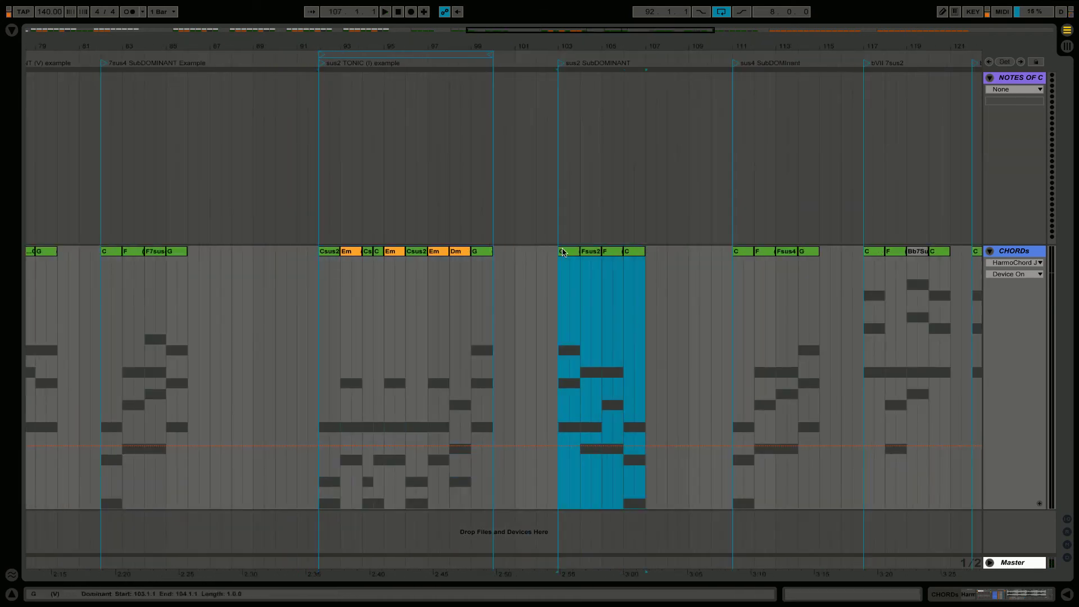
pyautogui.hotkey('ctrl', 'l')
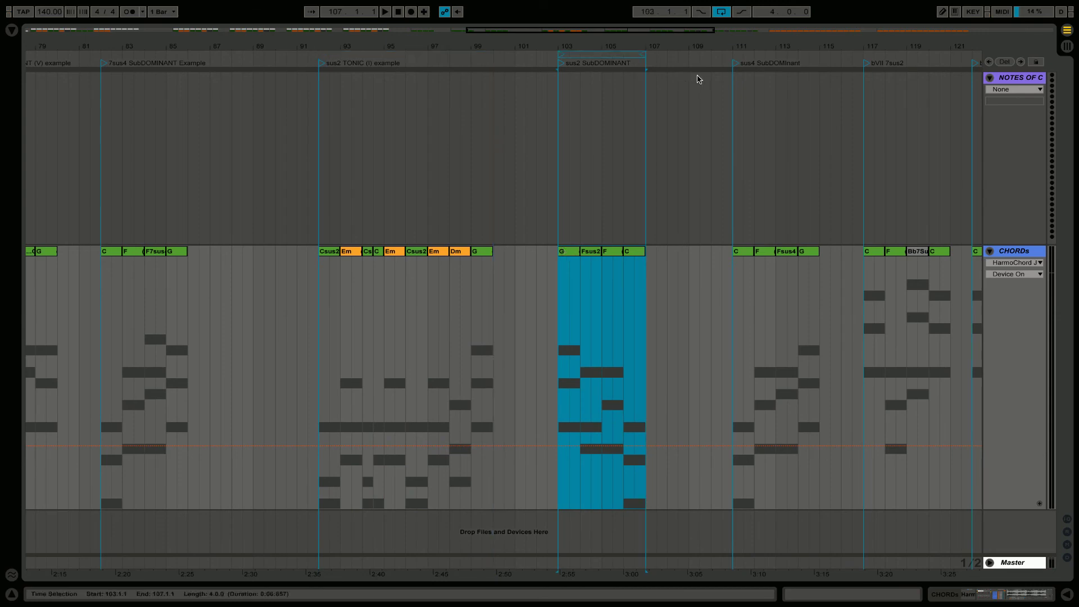
pyautogui.press('z')
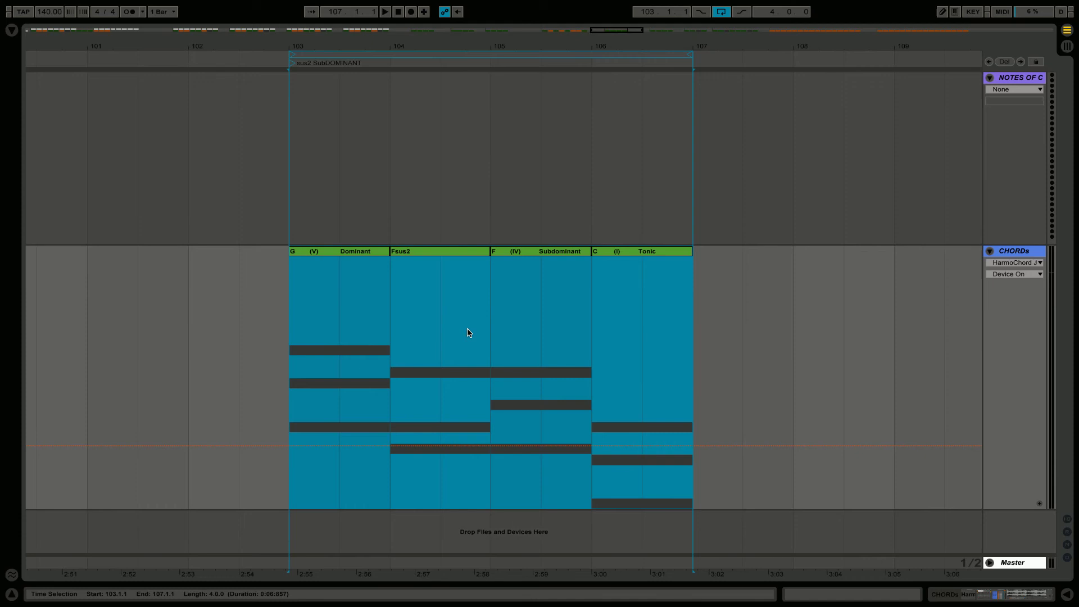
# Step: Play the G, Fsus2, F, C progression from bar 103, then stop and zoom out
pyautogui.click(289, 463)
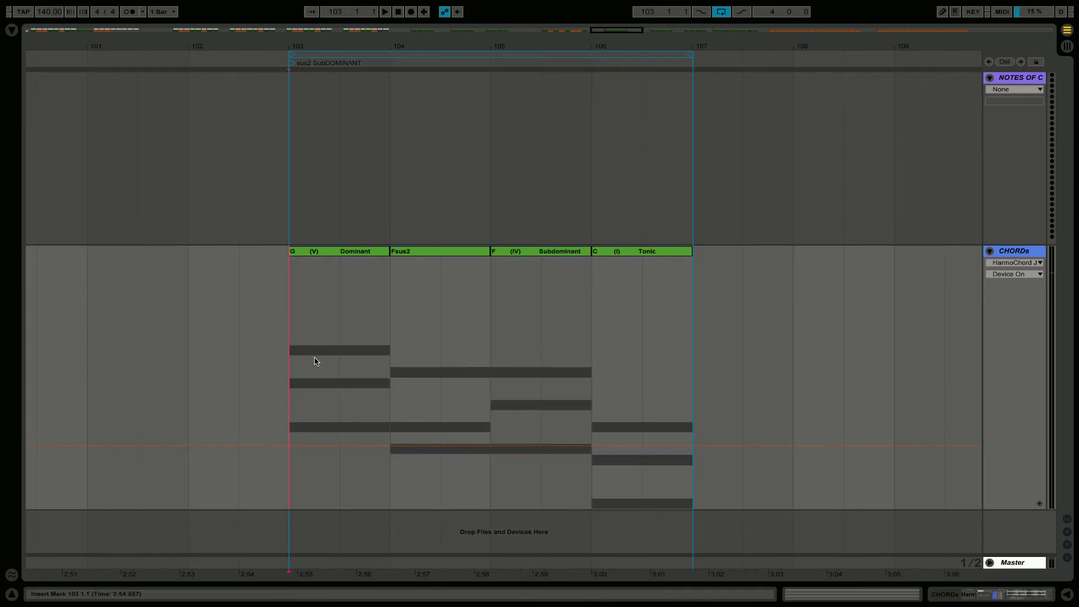
pyautogui.press('space')
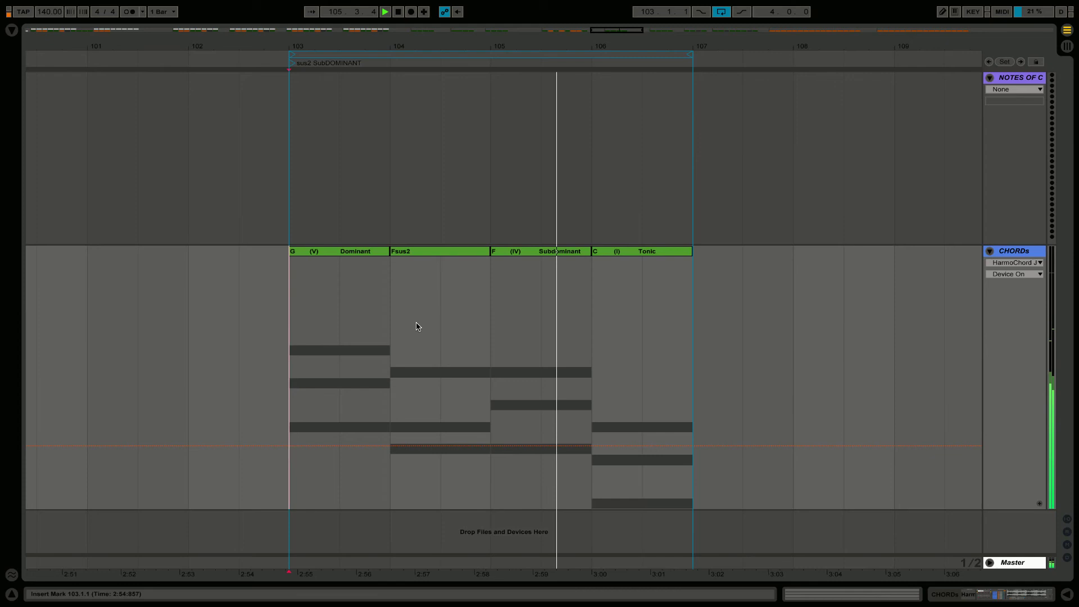
pyautogui.press('space')
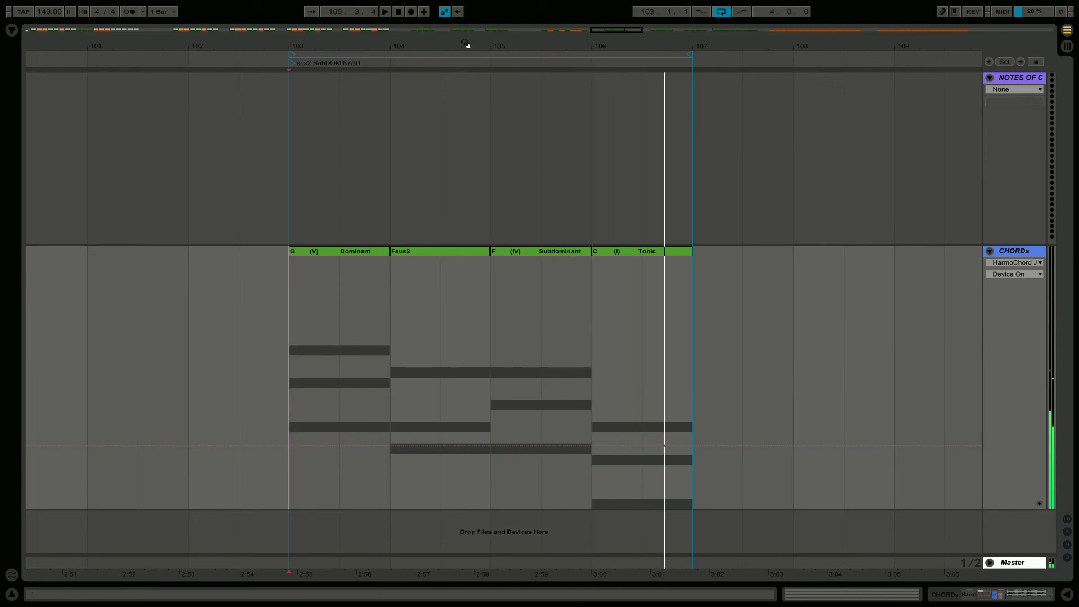
pyautogui.moveTo(466, 44); pyautogui.dragTo(450, 12)
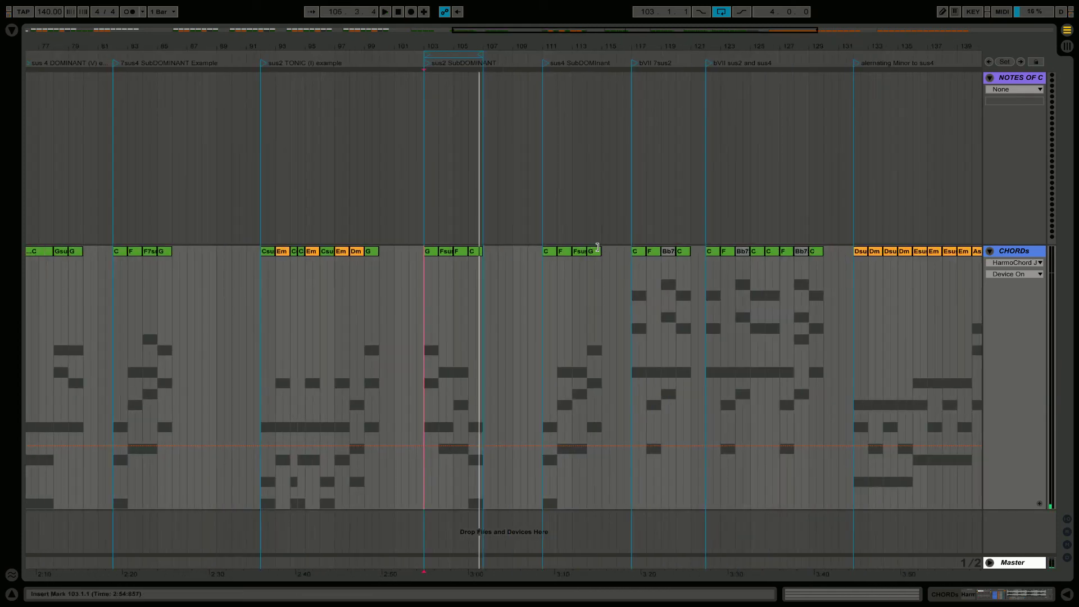
# Step: Select and zoom to the sus4 subdominant example at bars 111–115, then stop playback
pyautogui.moveTo(593, 252); pyautogui.dragTo(553, 251)
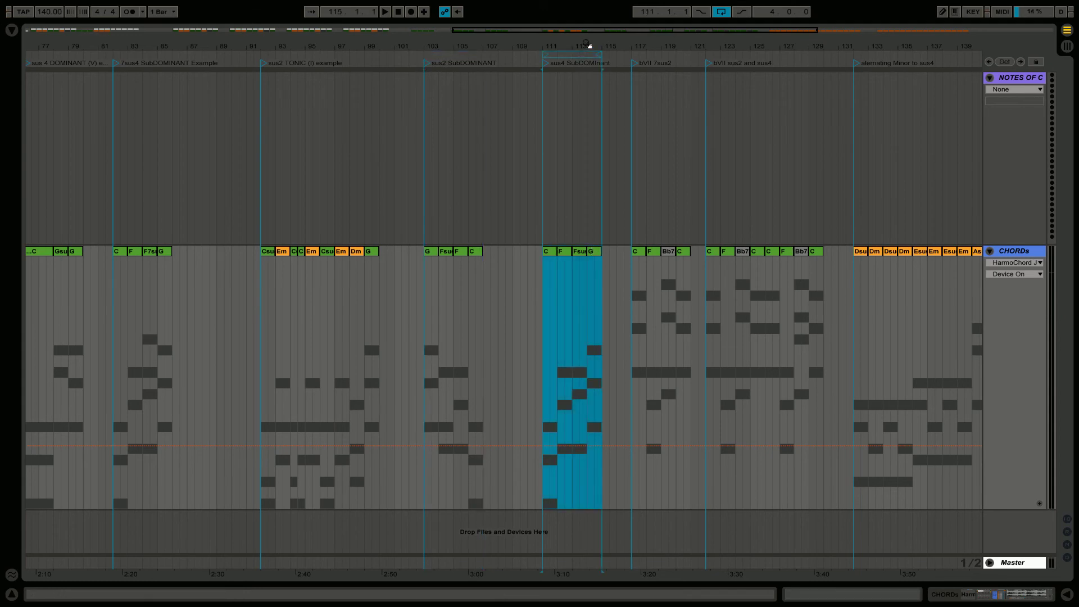
pyautogui.press('z')
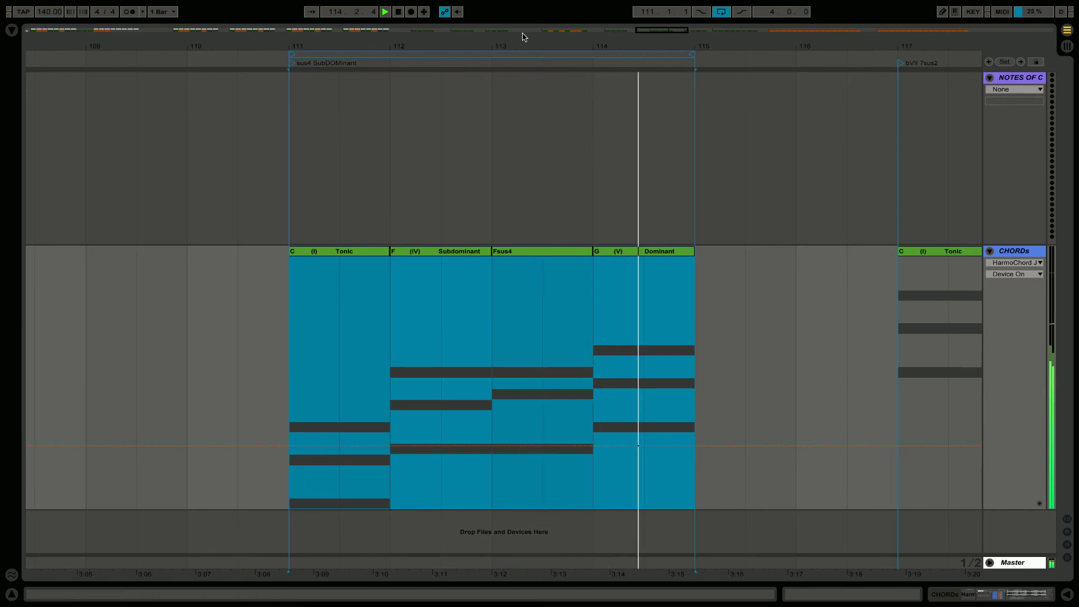
pyautogui.press('space')
pyautogui.moveTo(523, 37); pyautogui.dragTo(355, 30)
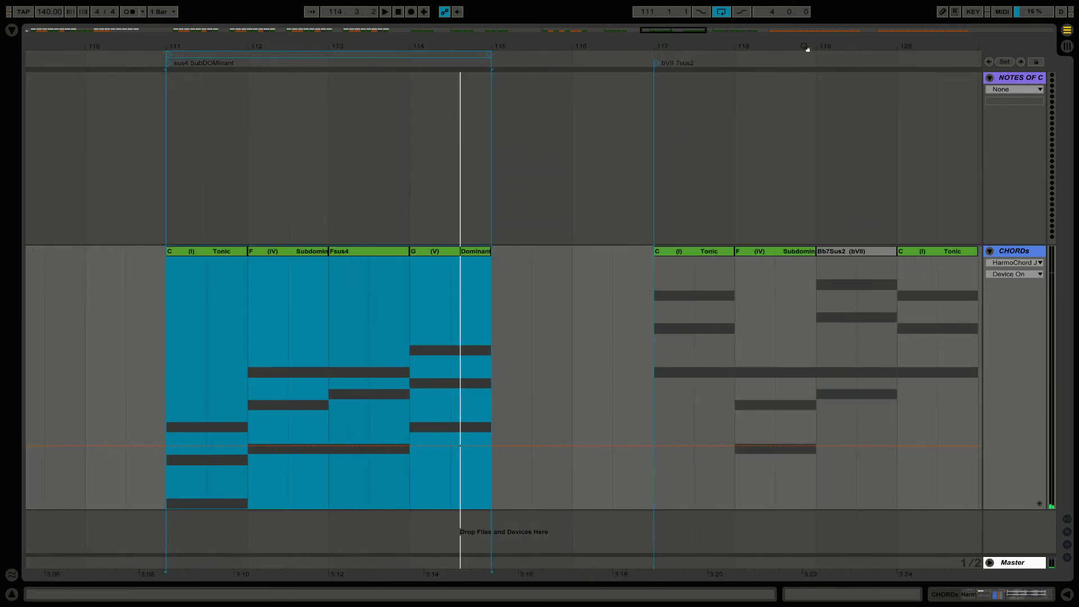
# Step: Loop bars 117–121 and play the bVII 7sus2 example: C, F, Bb7sus2, C
pyautogui.moveTo(807, 49); pyautogui.dragTo(697, 46)
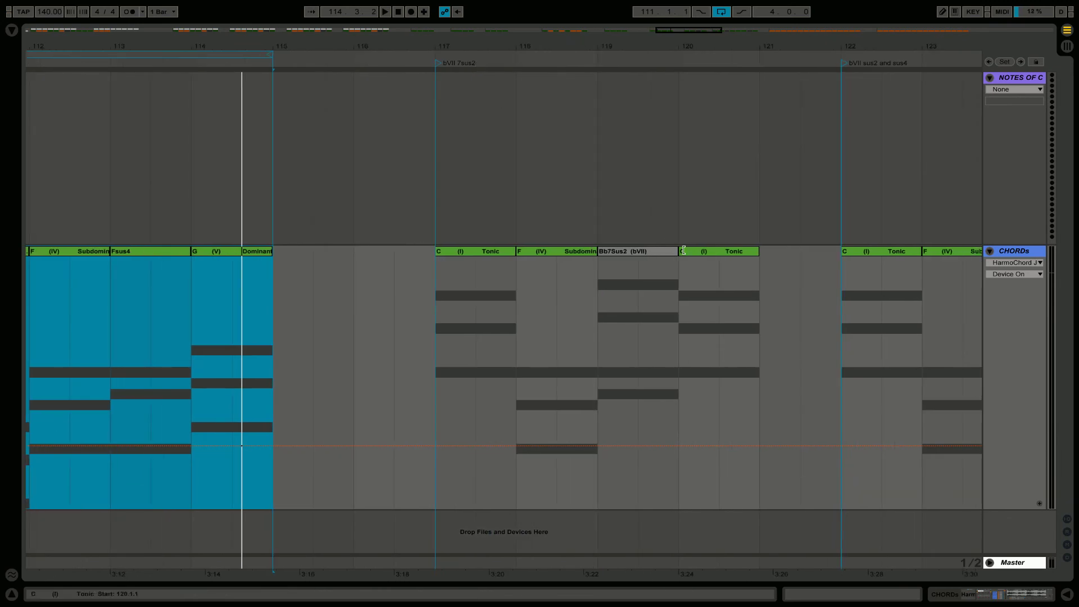
pyautogui.moveTo(759, 288); pyautogui.dragTo(599, 297)
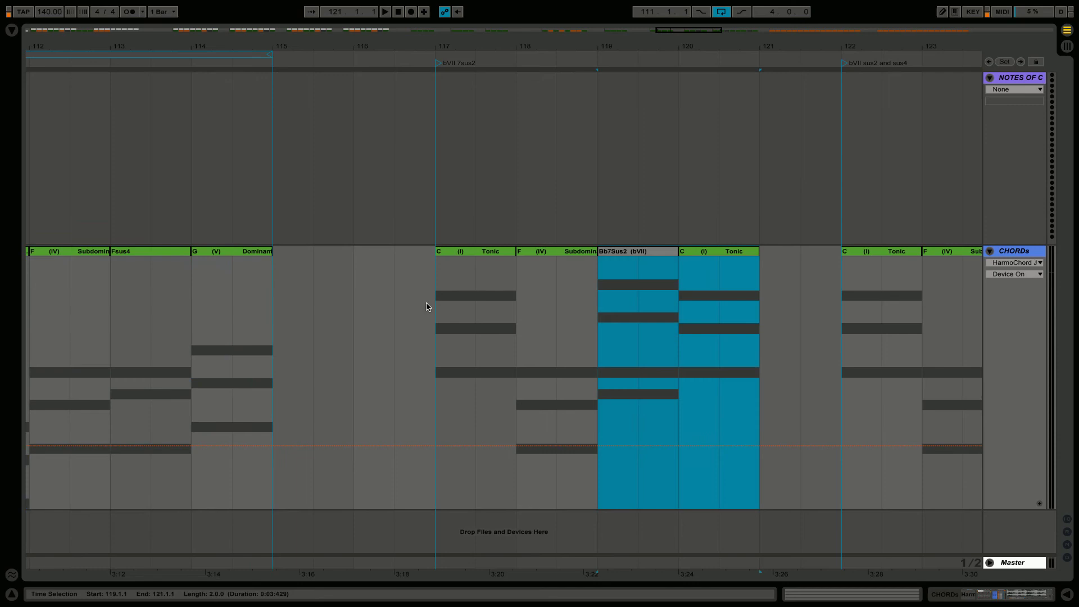
pyautogui.hotkey('ctrl', 'l')
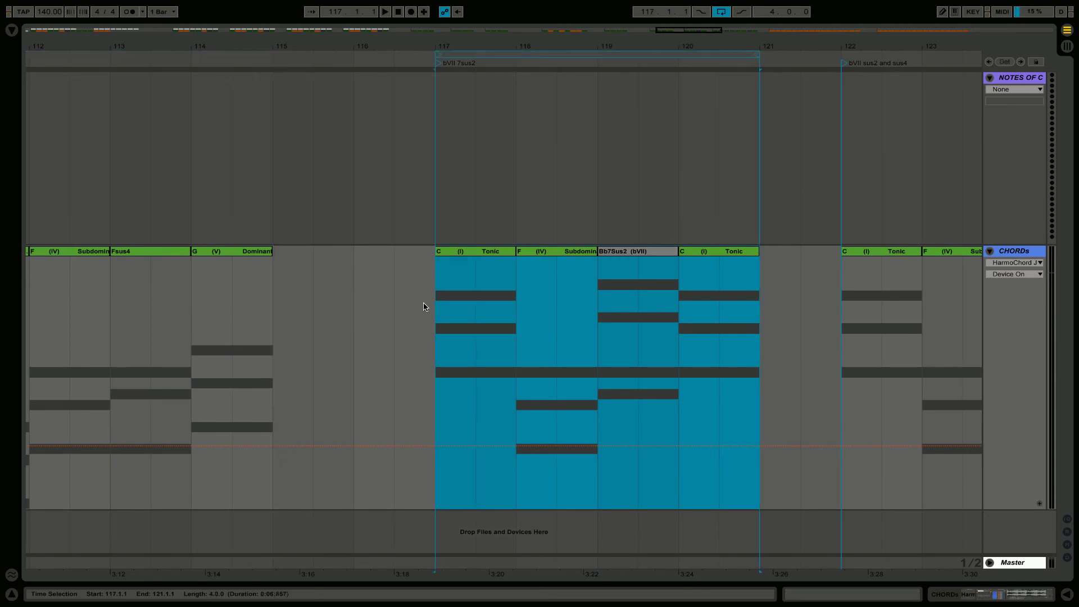
pyautogui.press('space')
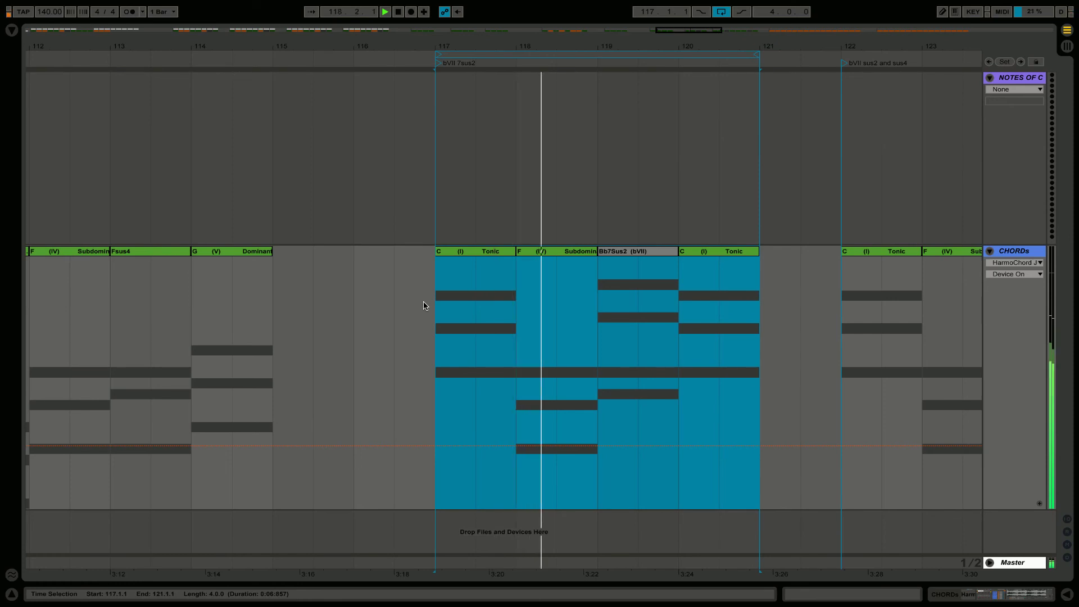
pyautogui.moveTo(587, 46); pyautogui.dragTo(397, 1)
# Step: Select bars 122–130 and play the bVII sus2 and sus4 example
pyautogui.press('space')
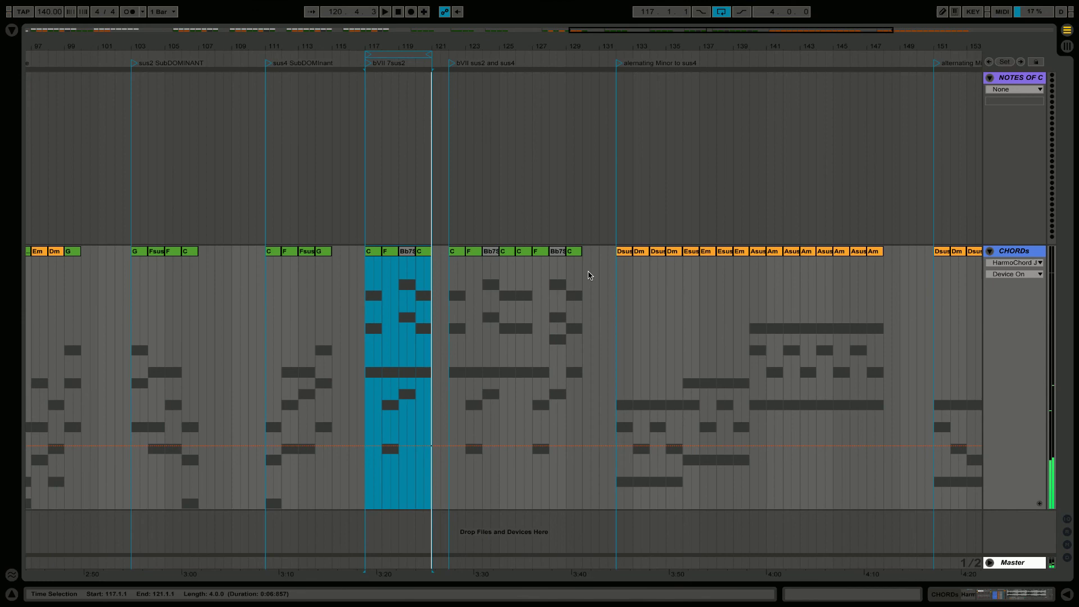
pyautogui.moveTo(589, 275); pyautogui.dragTo(442, 274)
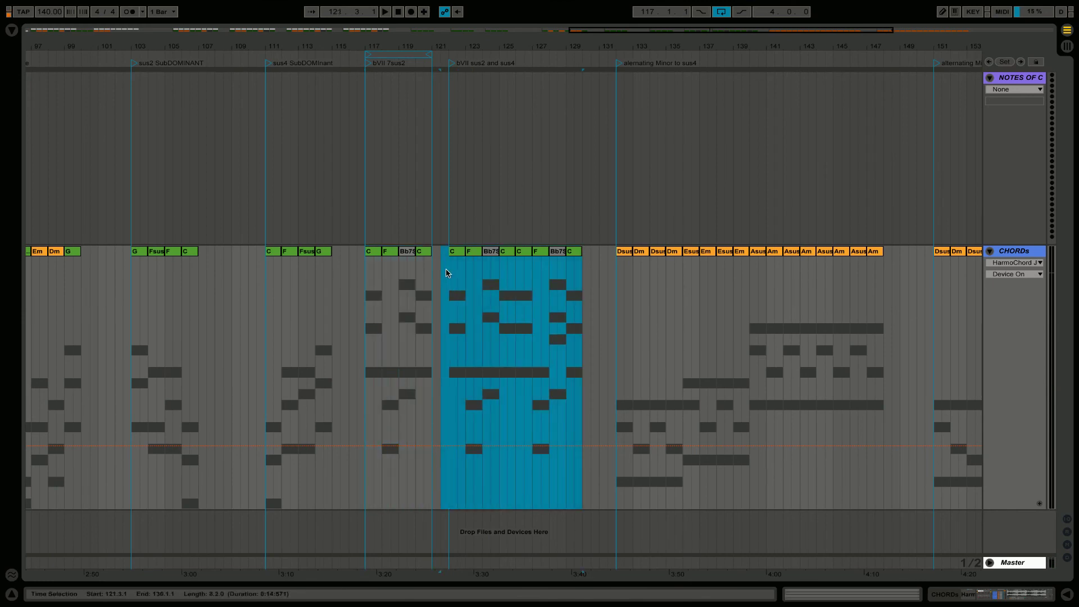
pyautogui.press('space')
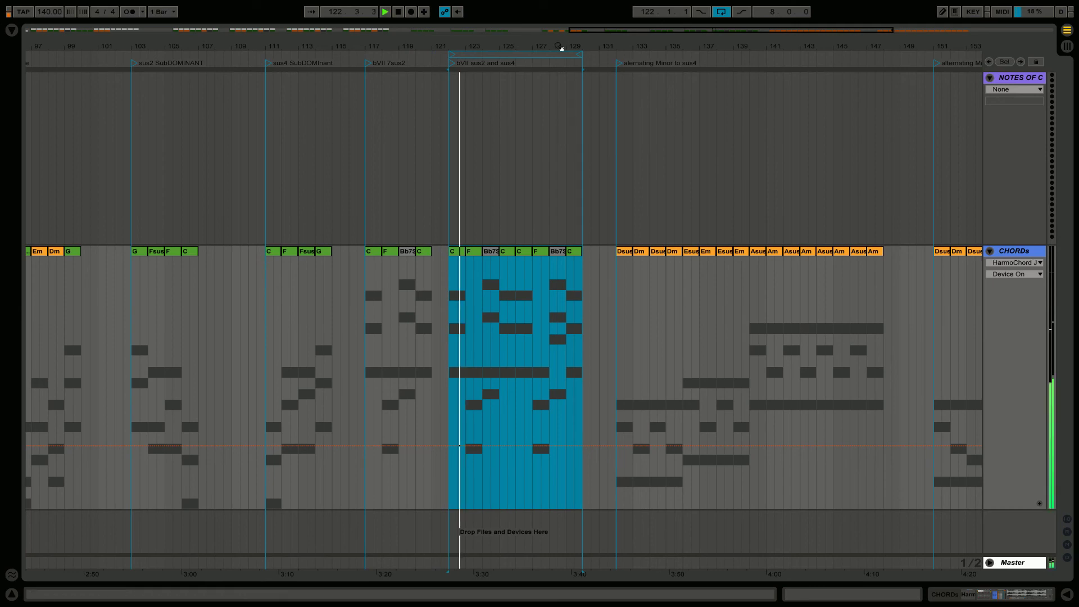
pyautogui.moveTo(559, 47); pyautogui.dragTo(559, 135)
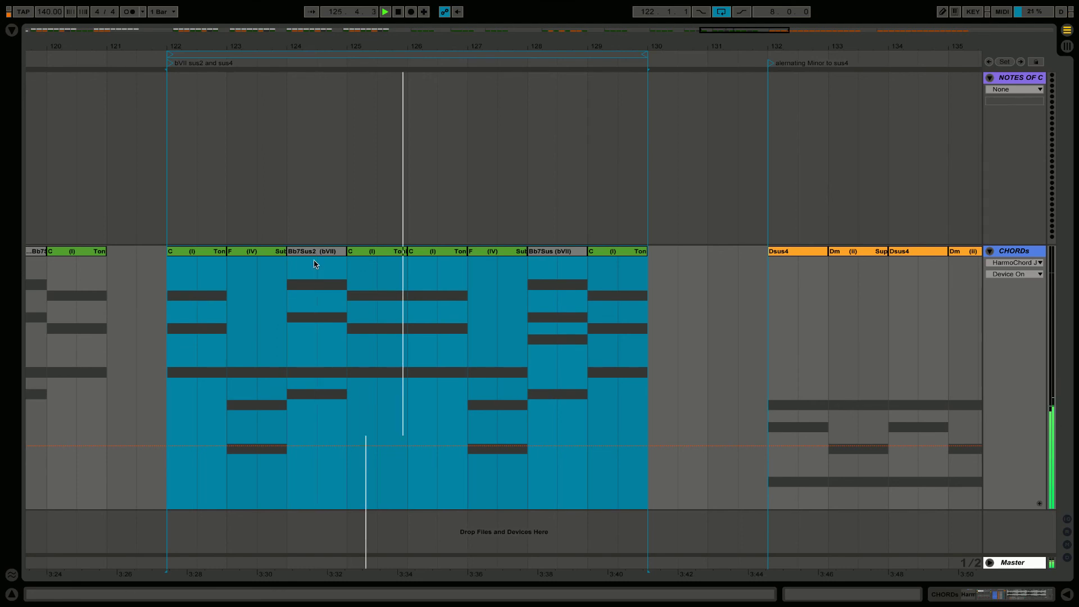
# Step: Rename the bar 128 chord clip to 'Bb7Sus4 (bVII)' and stop playback
pyautogui.click(548, 256)
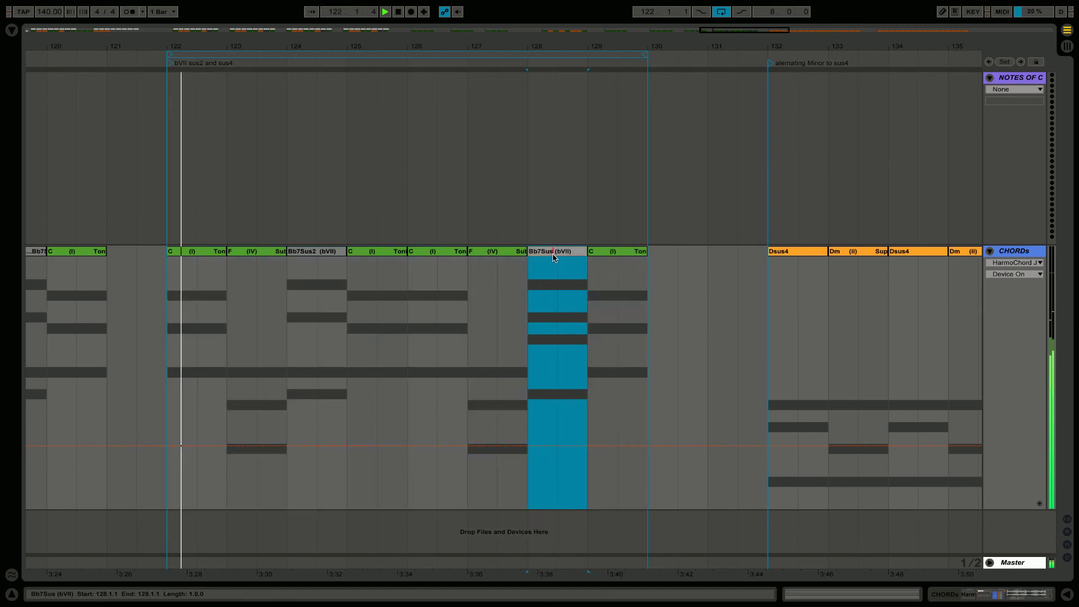
pyautogui.press('Return')
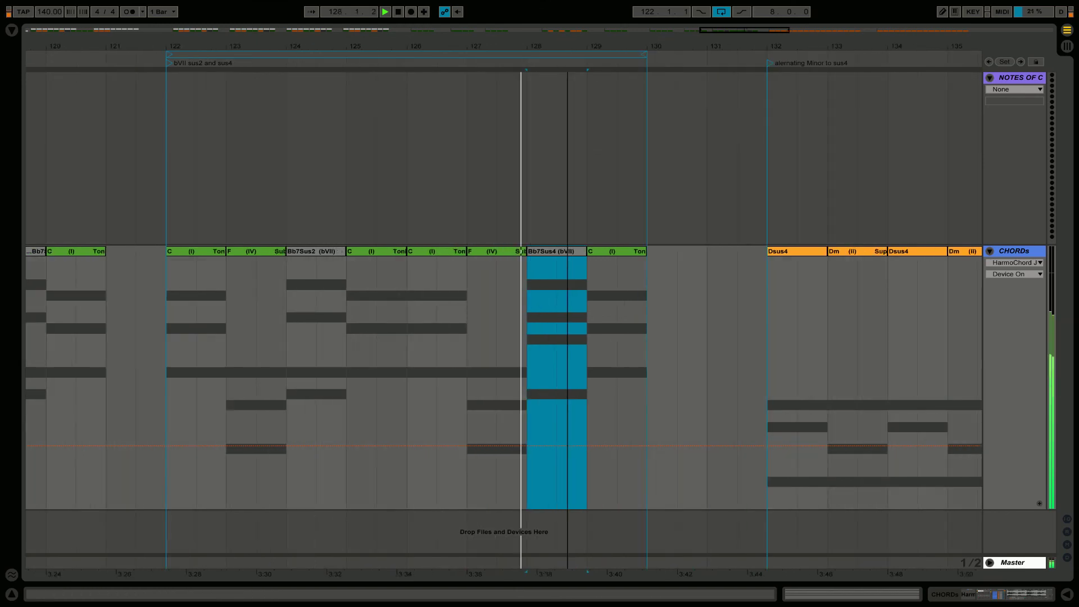
pyautogui.moveTo(568, 51); pyautogui.dragTo(300, 35)
pyautogui.press('space')
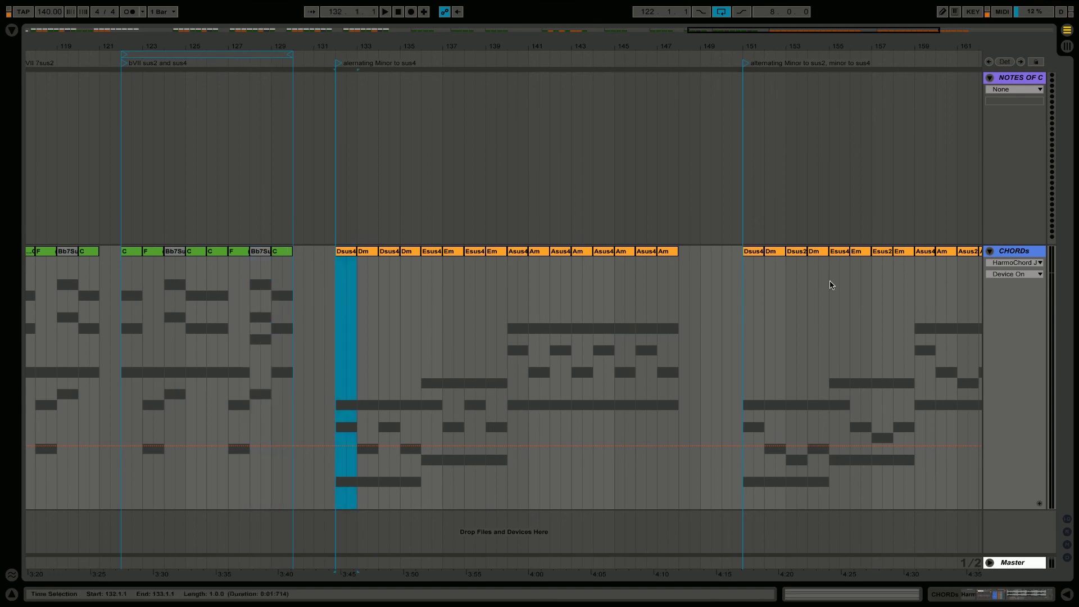
# Step: Loop bars 132–148 and play the Dsus4/Dm, Esus4/Em and Asus4/Am pairs
pyautogui.keyDown('shift'); pyautogui.click(663, 253); pyautogui.keyUp('shift')
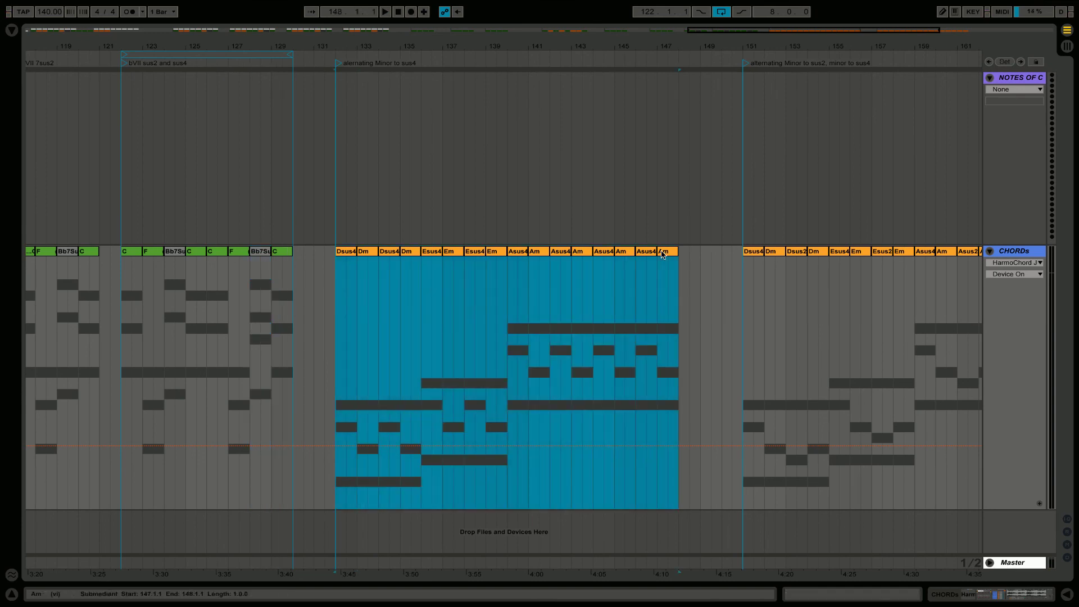
pyautogui.hotkey('ctrl', 'l')
pyautogui.moveTo(350, 43); pyautogui.dragTo(351, 80)
pyautogui.press('space')
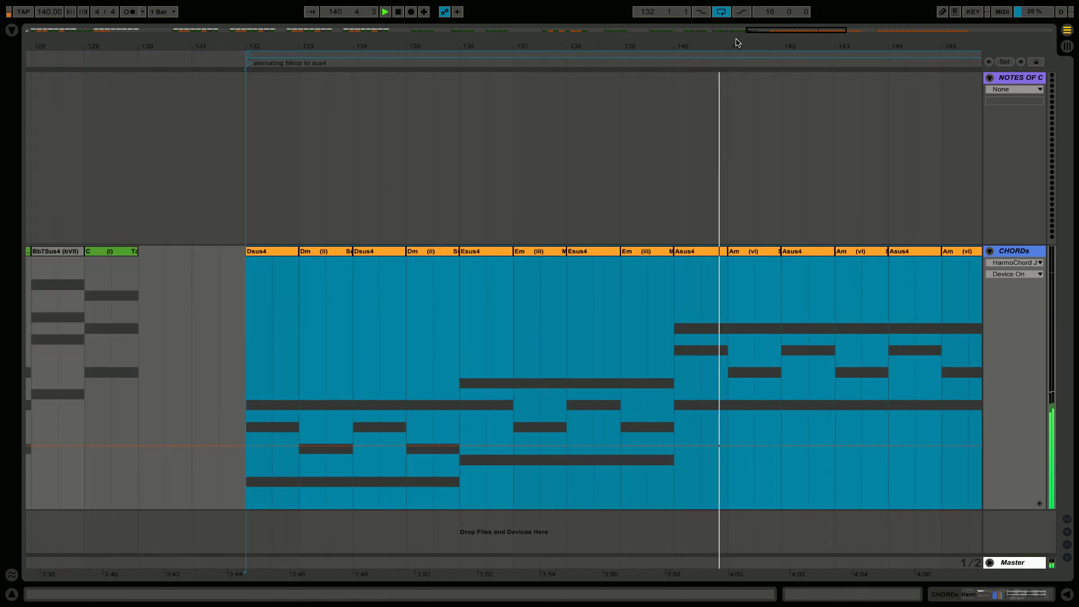
pyautogui.moveTo(738, 43); pyautogui.dragTo(499, 40)
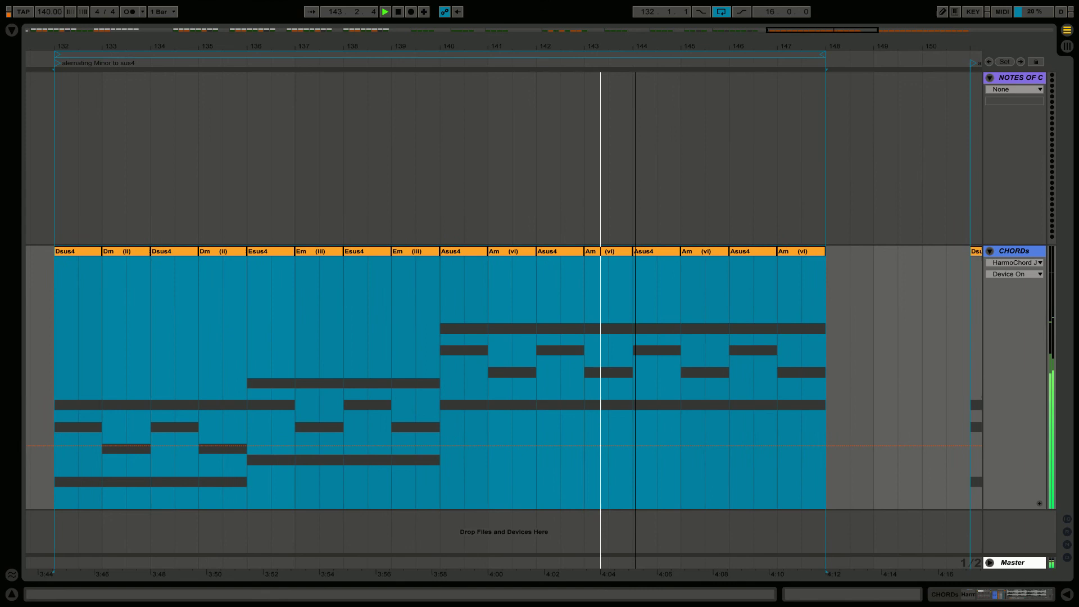
pyautogui.moveTo(618, 42); pyautogui.dragTo(505, 17)
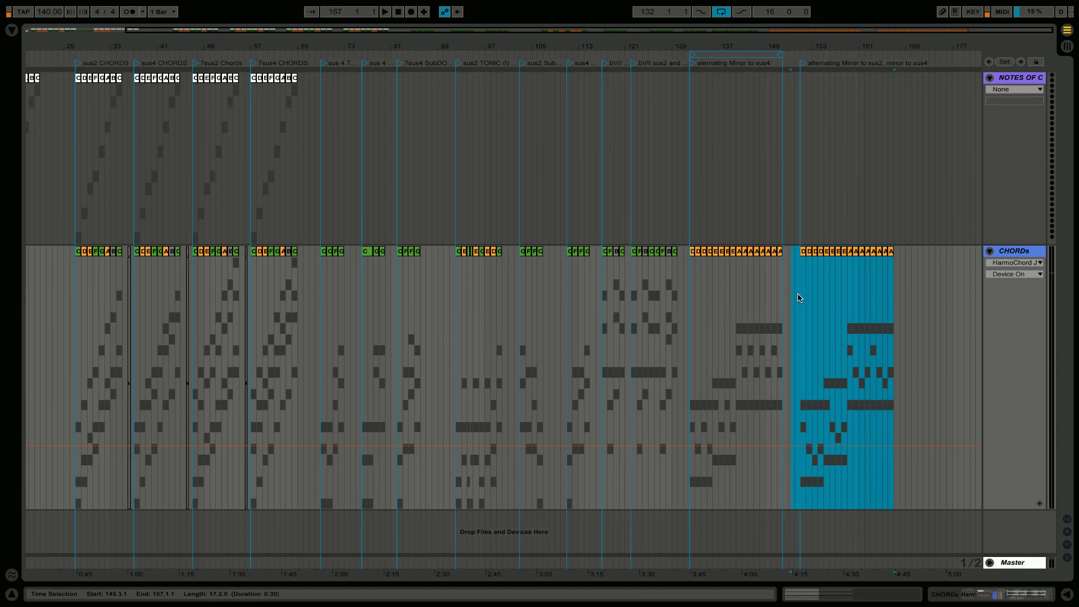
# Step: Play the alternating minor to sus2/sus4 example at bars 151–167
pyautogui.moveTo(798, 298); pyautogui.dragTo(805, 297)
pyautogui.moveTo(804, 45); pyautogui.dragTo(804, 47)
pyautogui.moveTo(892, 45); pyautogui.dragTo(878, 96)
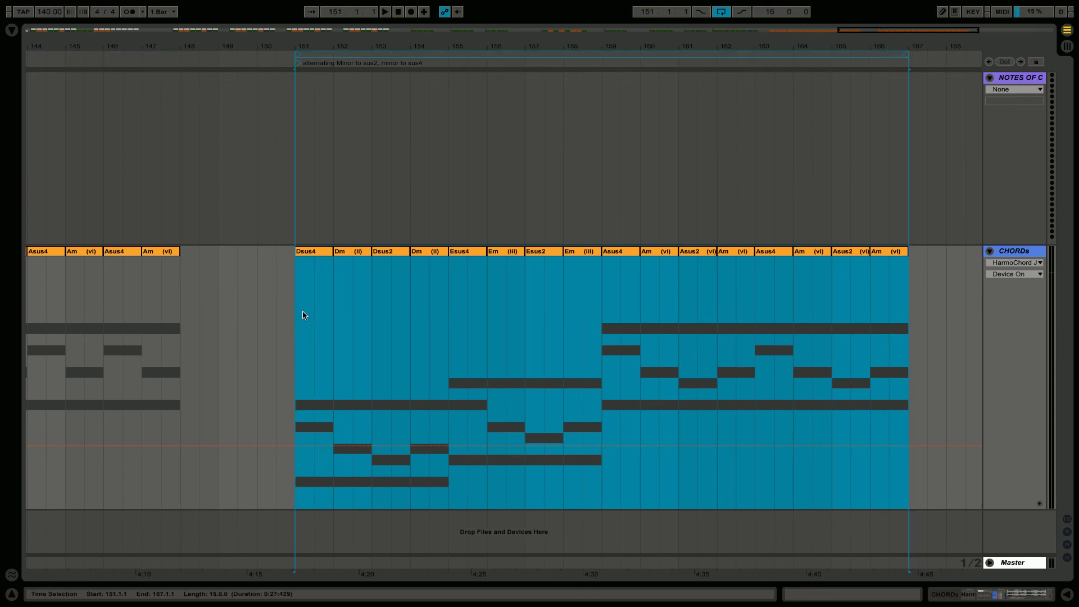
pyautogui.press('space')
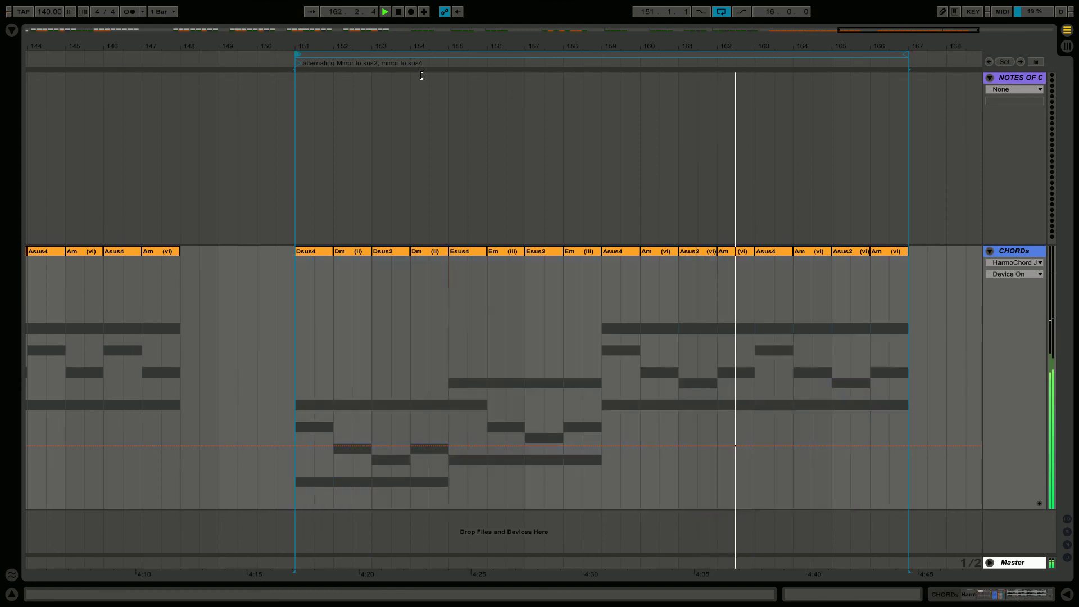
# Step: Move the loop start to bar 159, then stop playback
pyautogui.moveTo(577, 98); pyautogui.dragTo(609, 107)
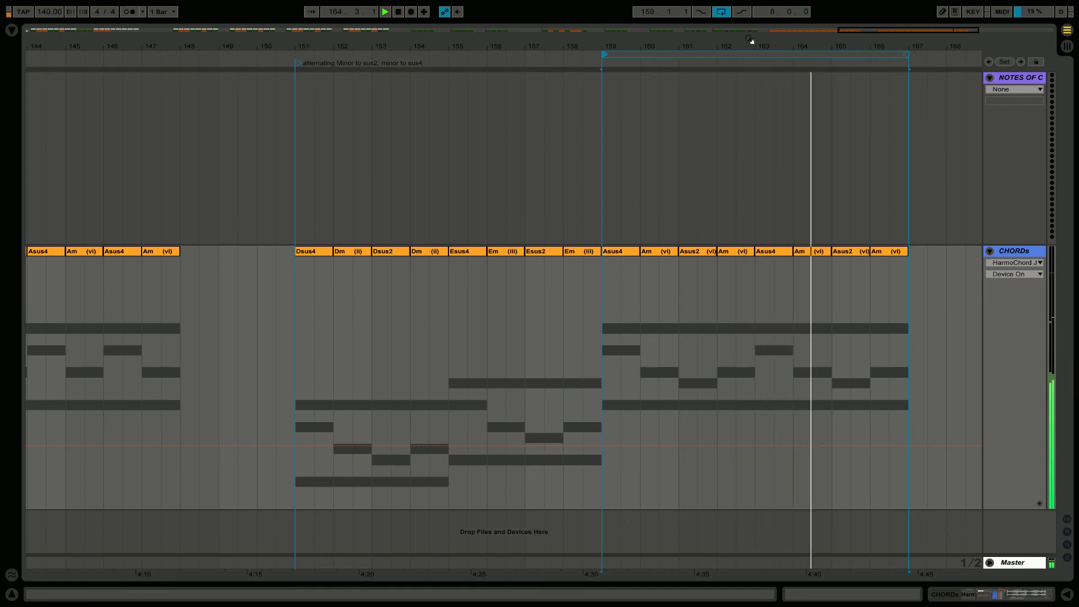
pyautogui.press('space')
pyautogui.moveTo(749, 46); pyautogui.dragTo(795, 12)
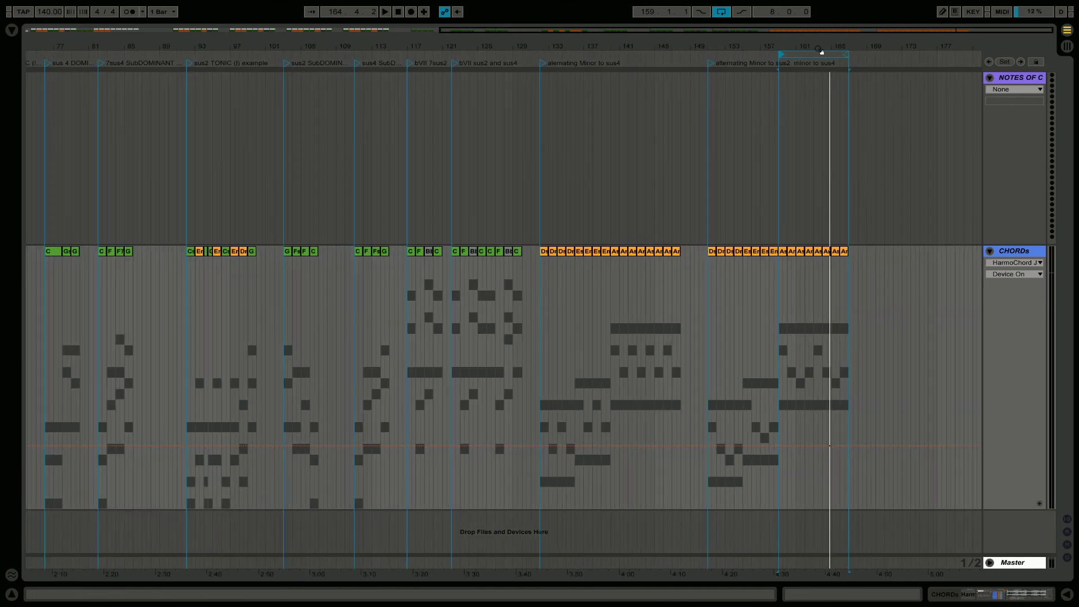